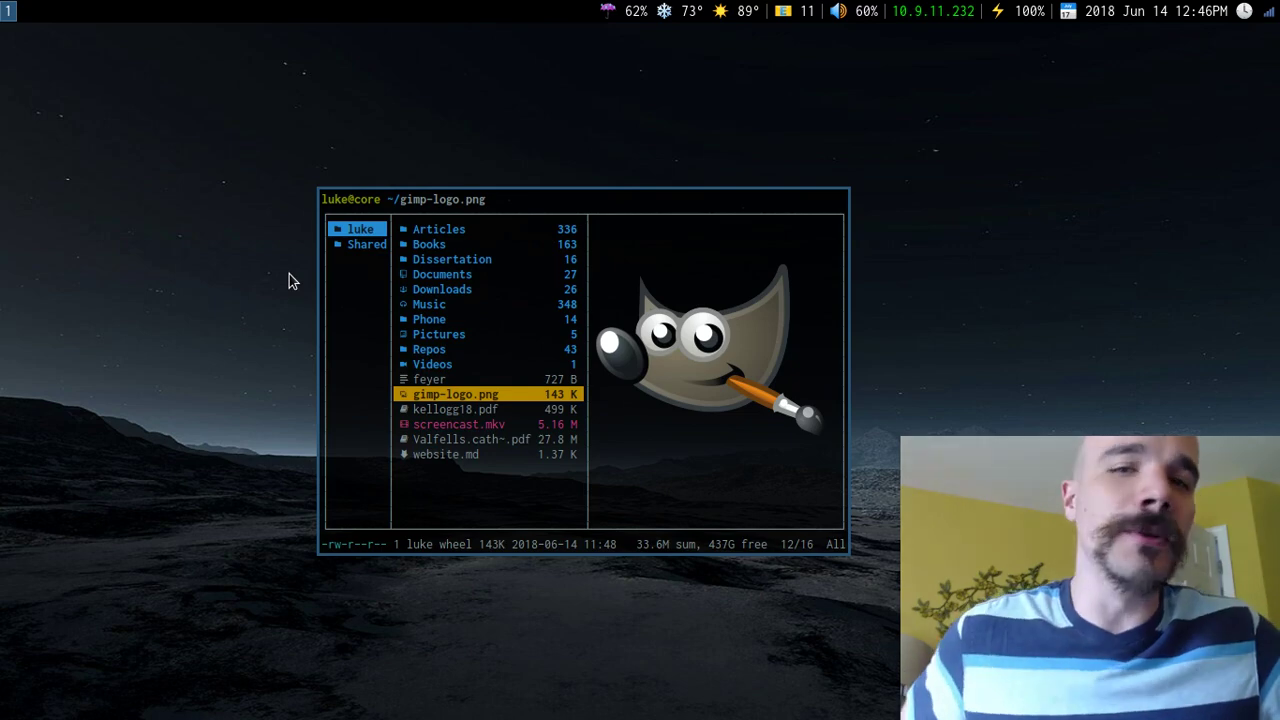
Launch GIMP.
key("Return")
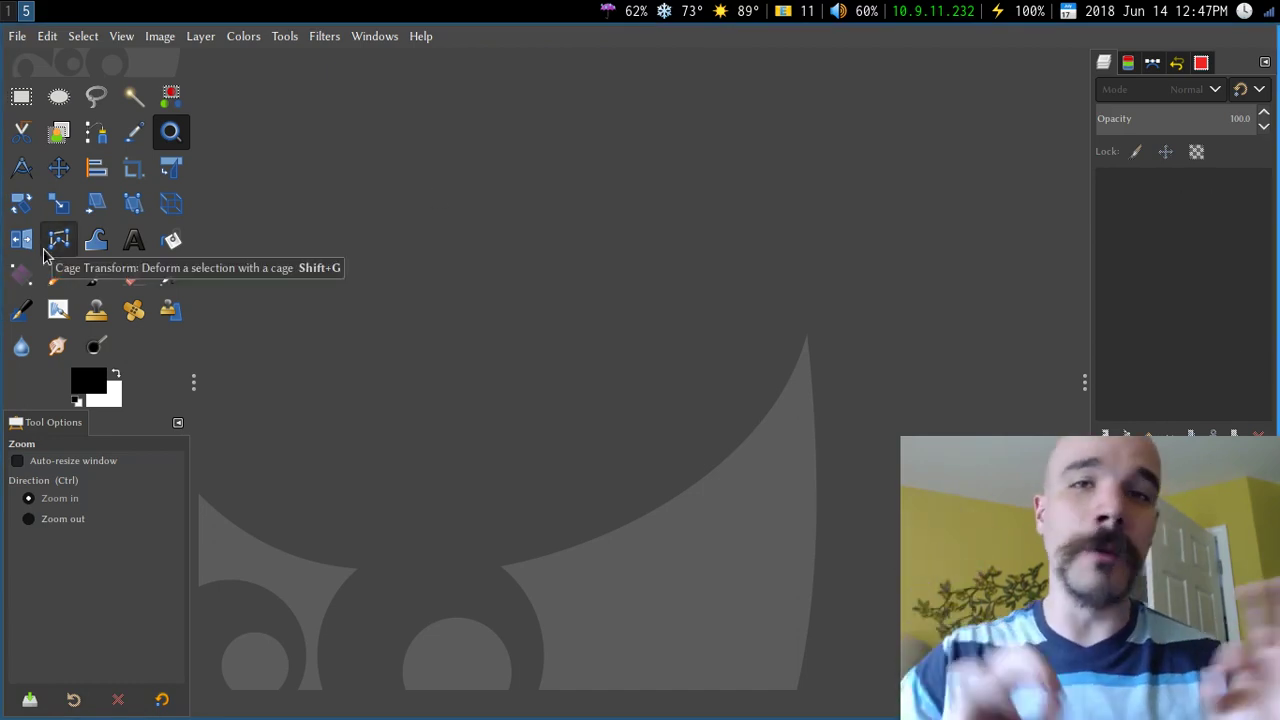
left_click(385, 38)
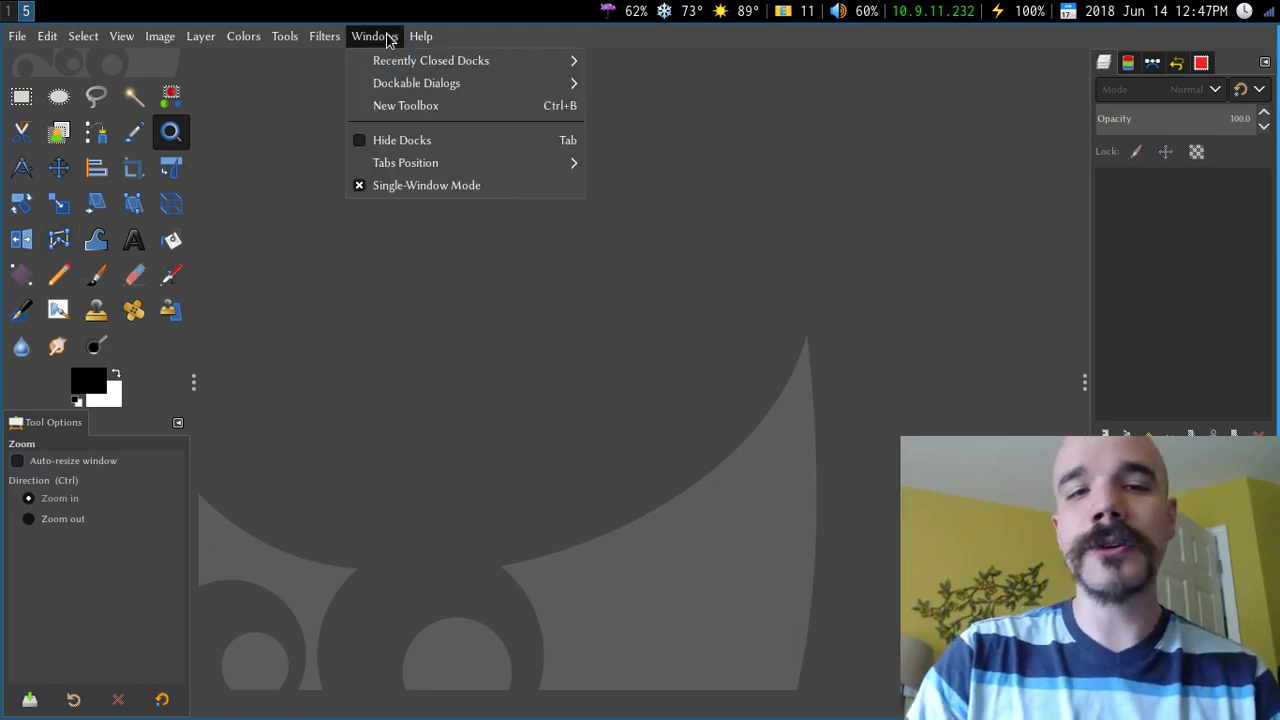
mouse_move(389, 70)
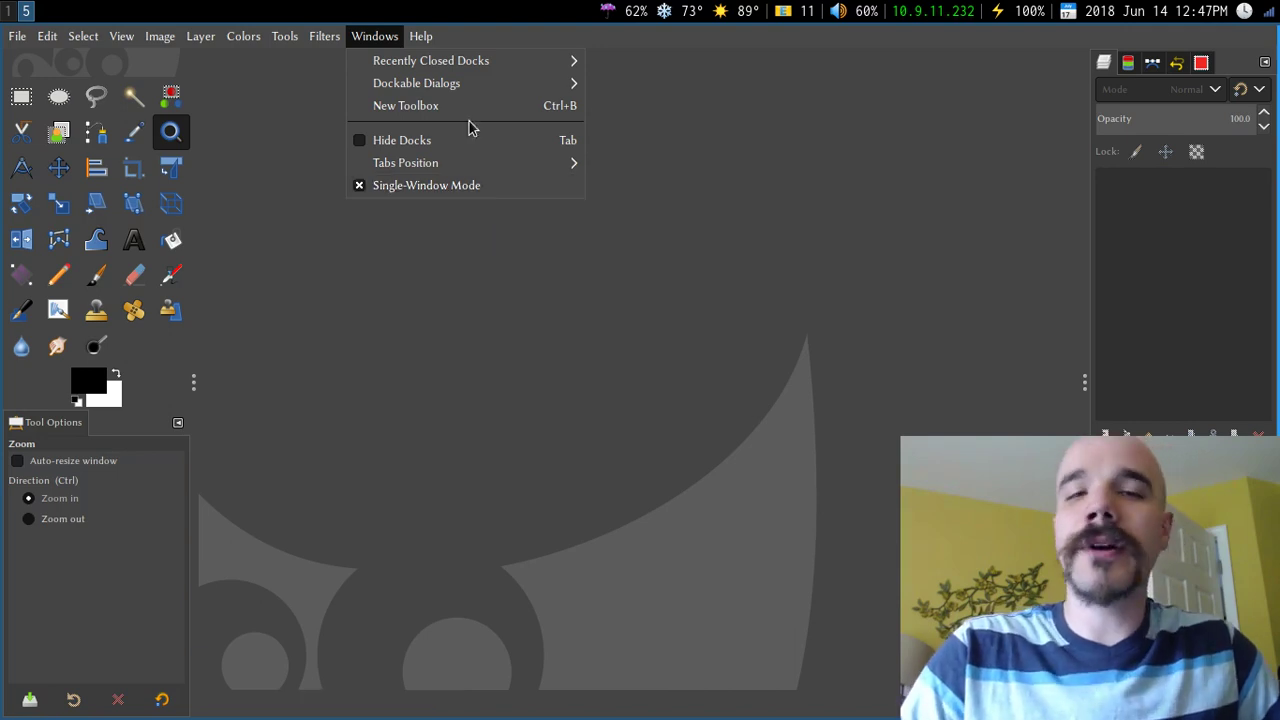
mouse_move(472, 70)
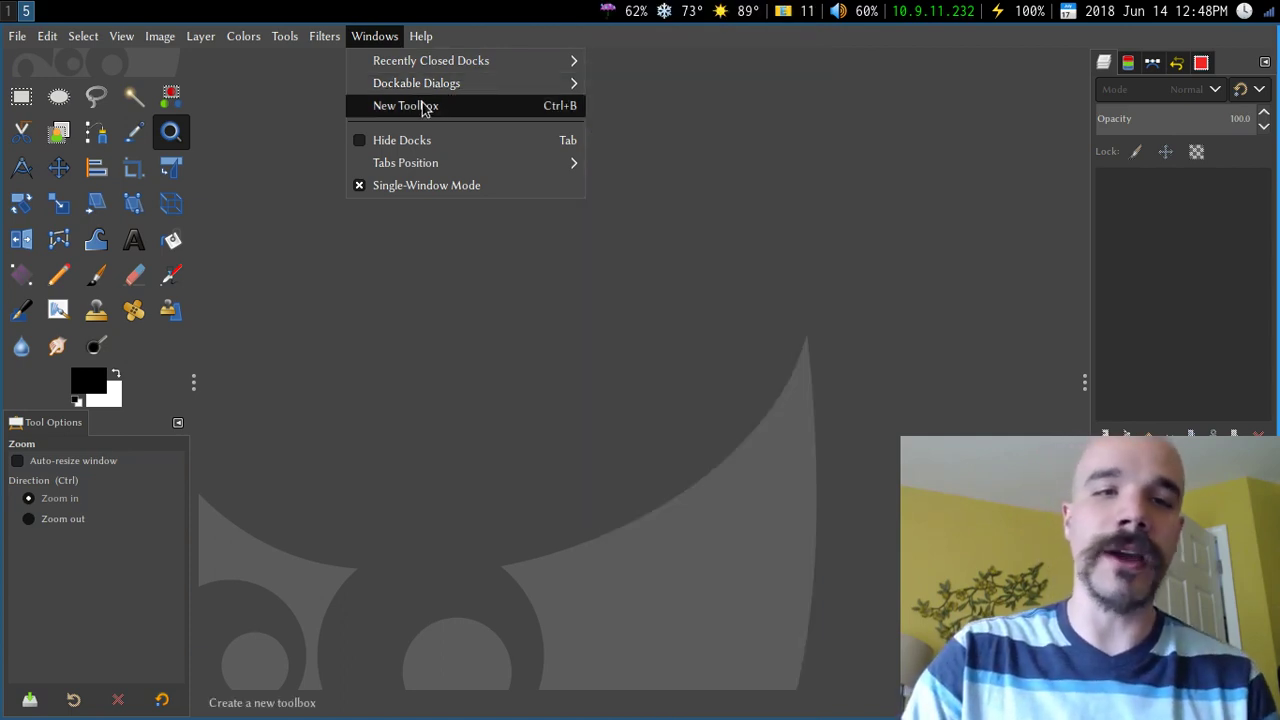
left_click(279, 128)
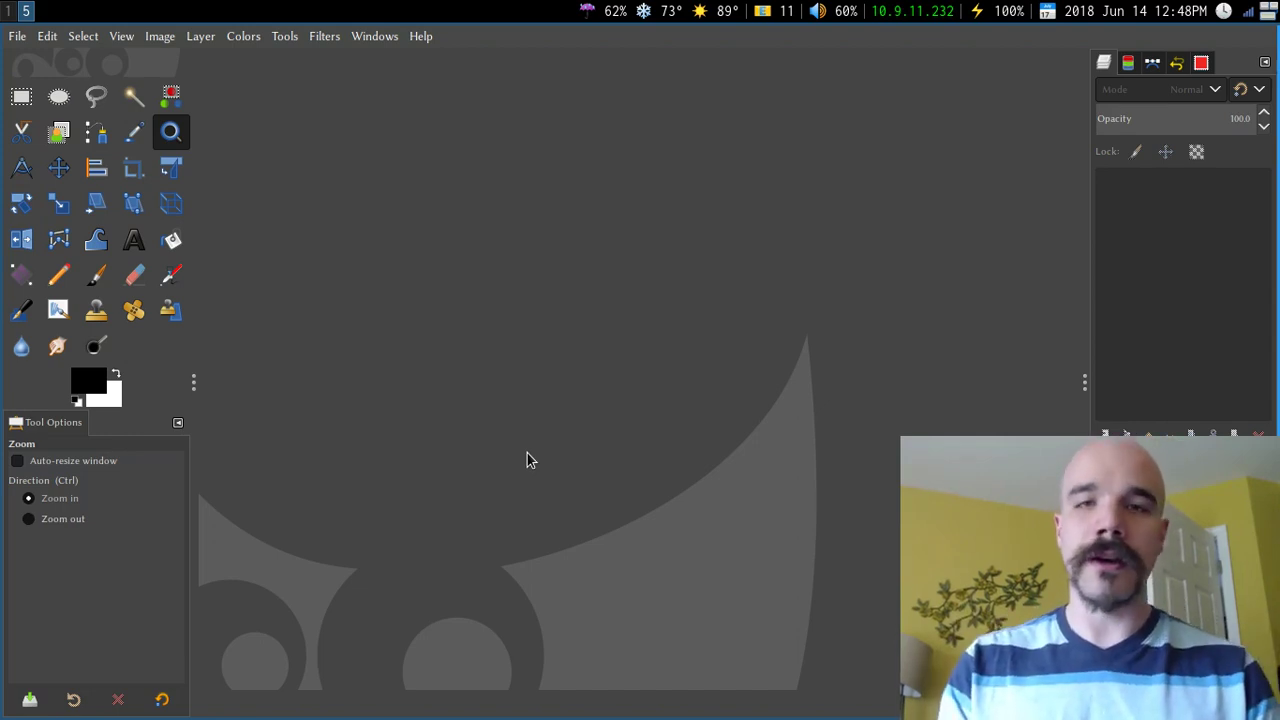
Create a new blank image 1920 px wide and 1080 px high.
key("ctrl+n")
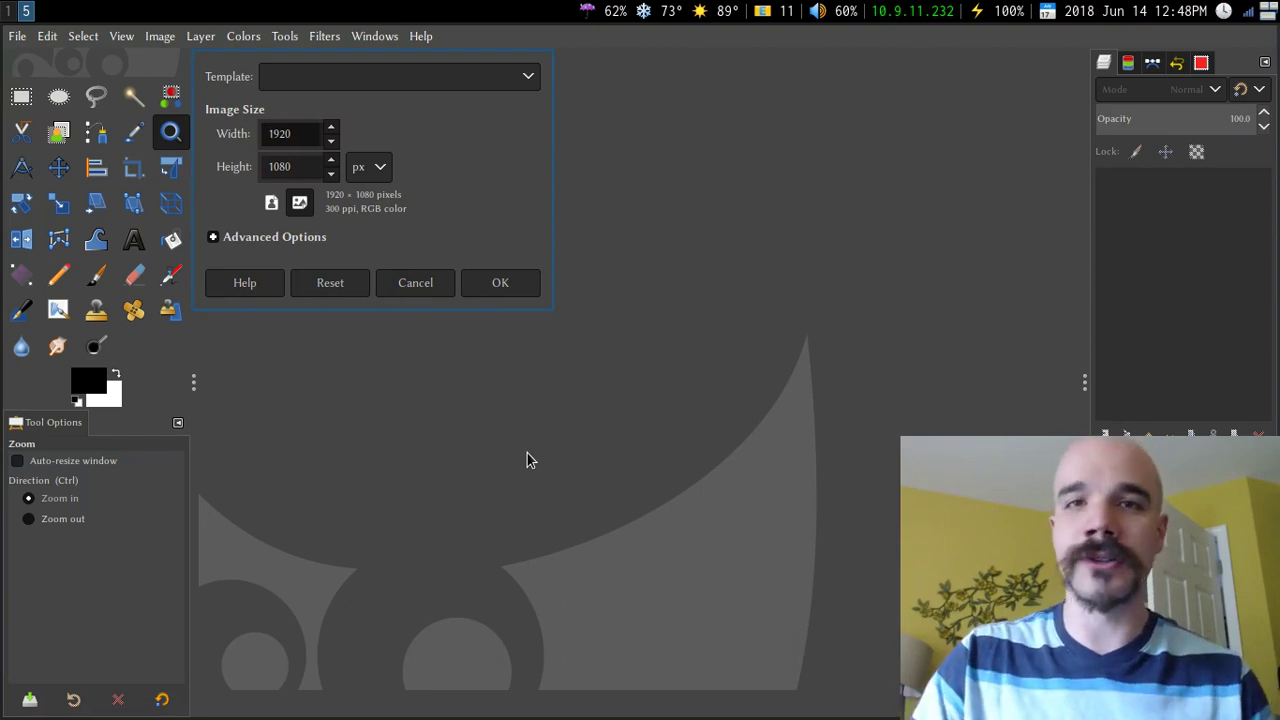
double_click(279, 140)
type("1920")
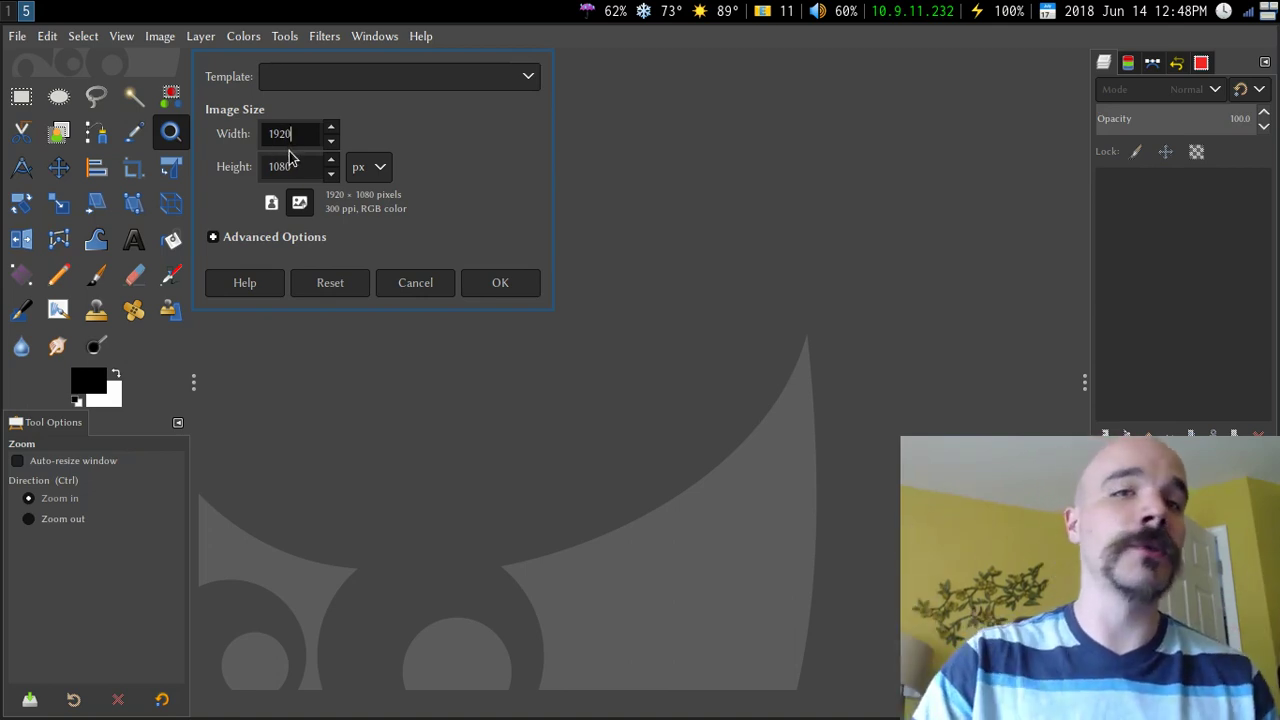
left_click(490, 282)
Zoom out and in on the new canvas, ending at 33.3% with the whole image in view.
key("z")
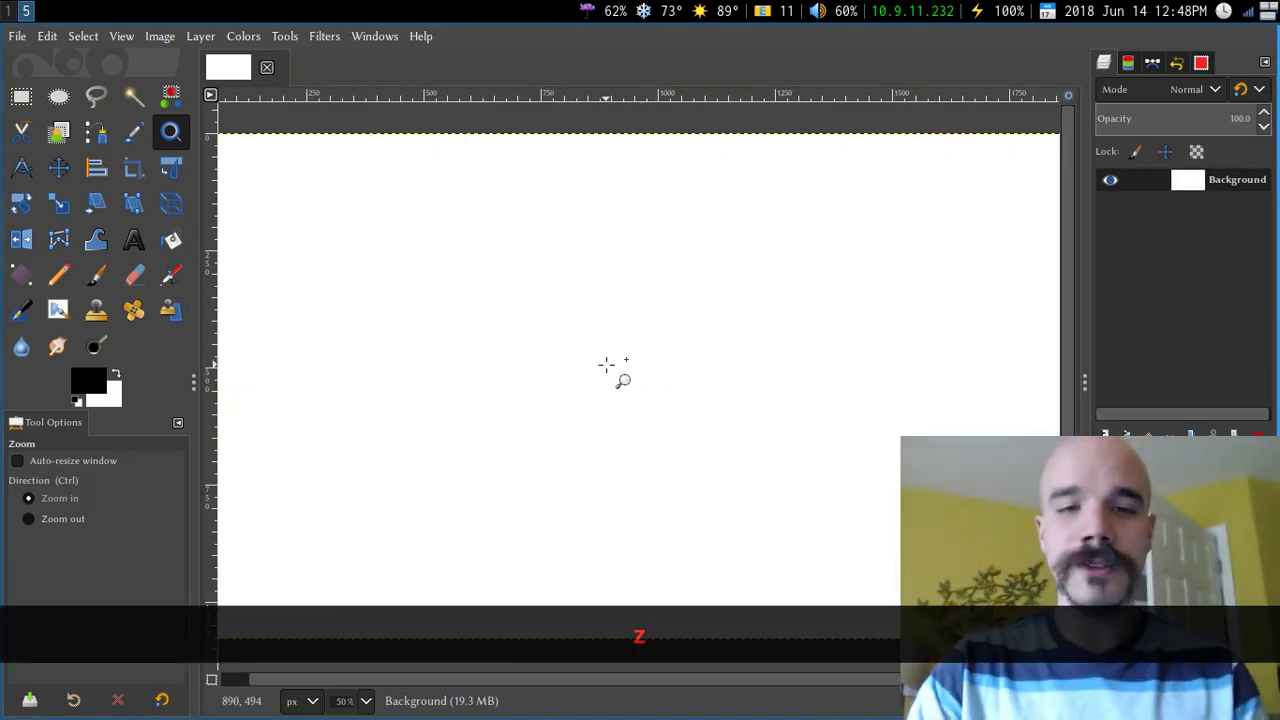
left_click(608, 365, "ctrl")
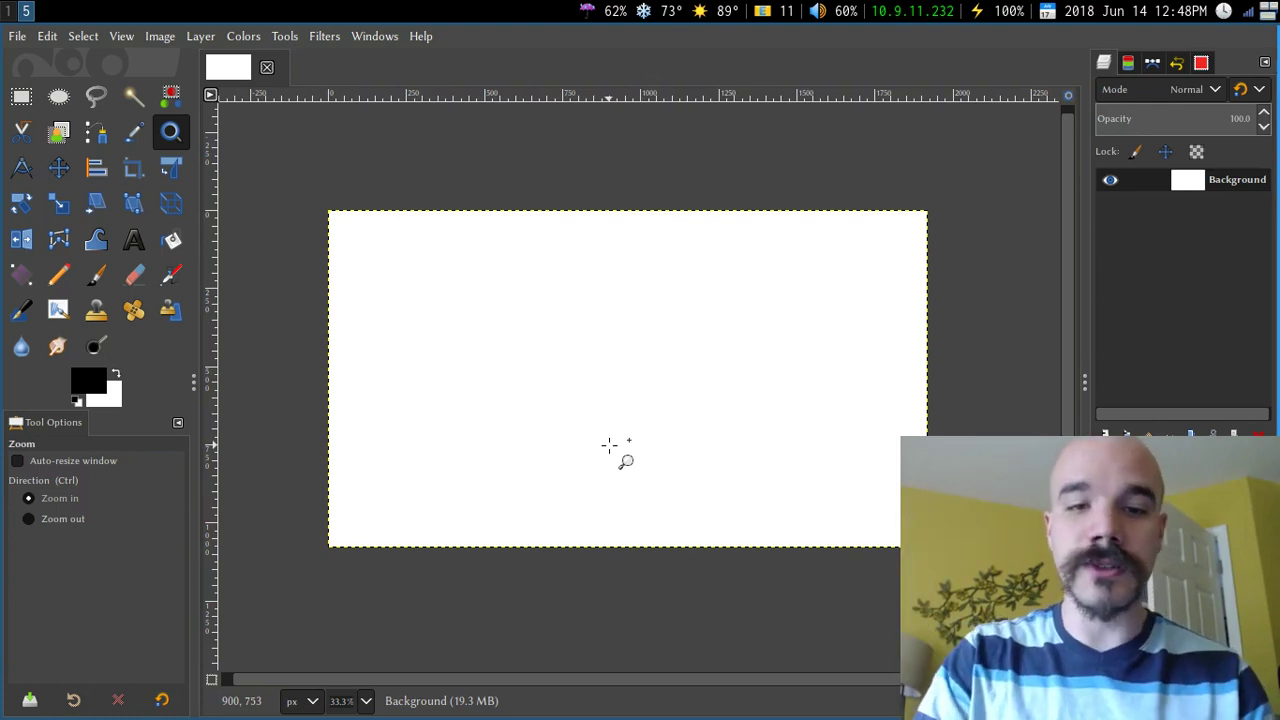
left_click(610, 445)
left_click(610, 445, "ctrl")
left_click(610, 445, "ctrl")
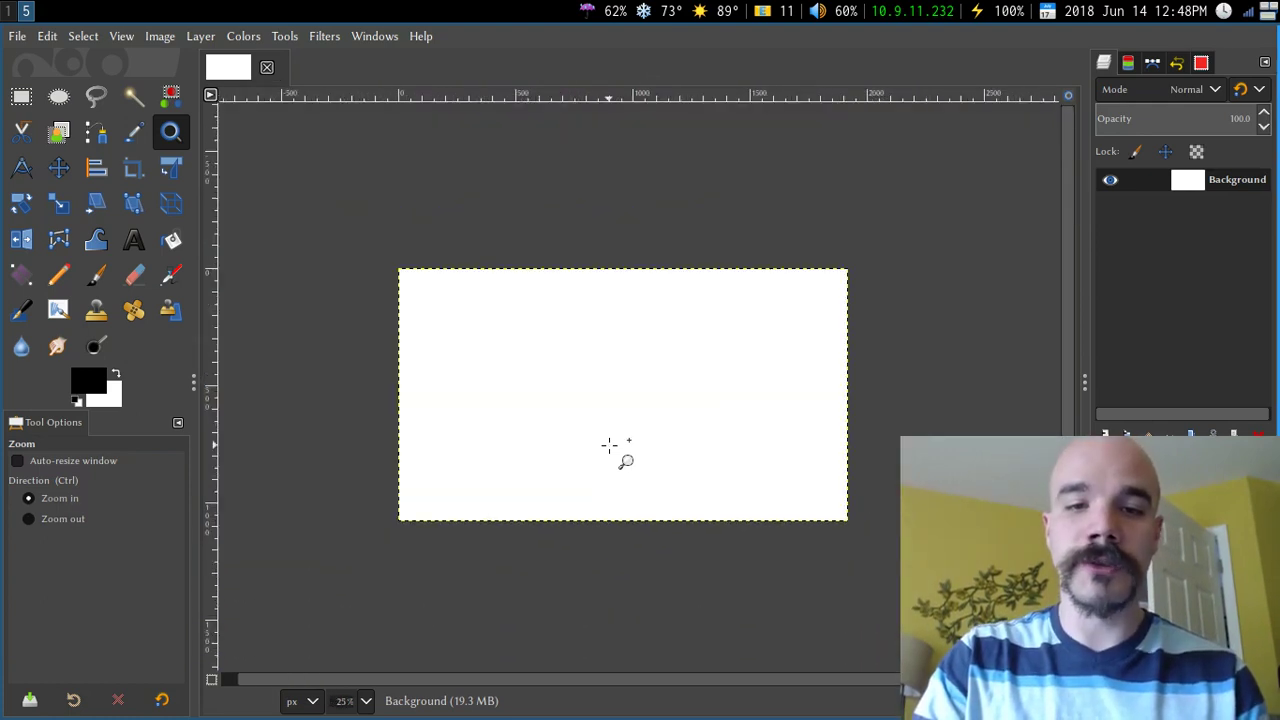
left_click(610, 445)
key("Escape")
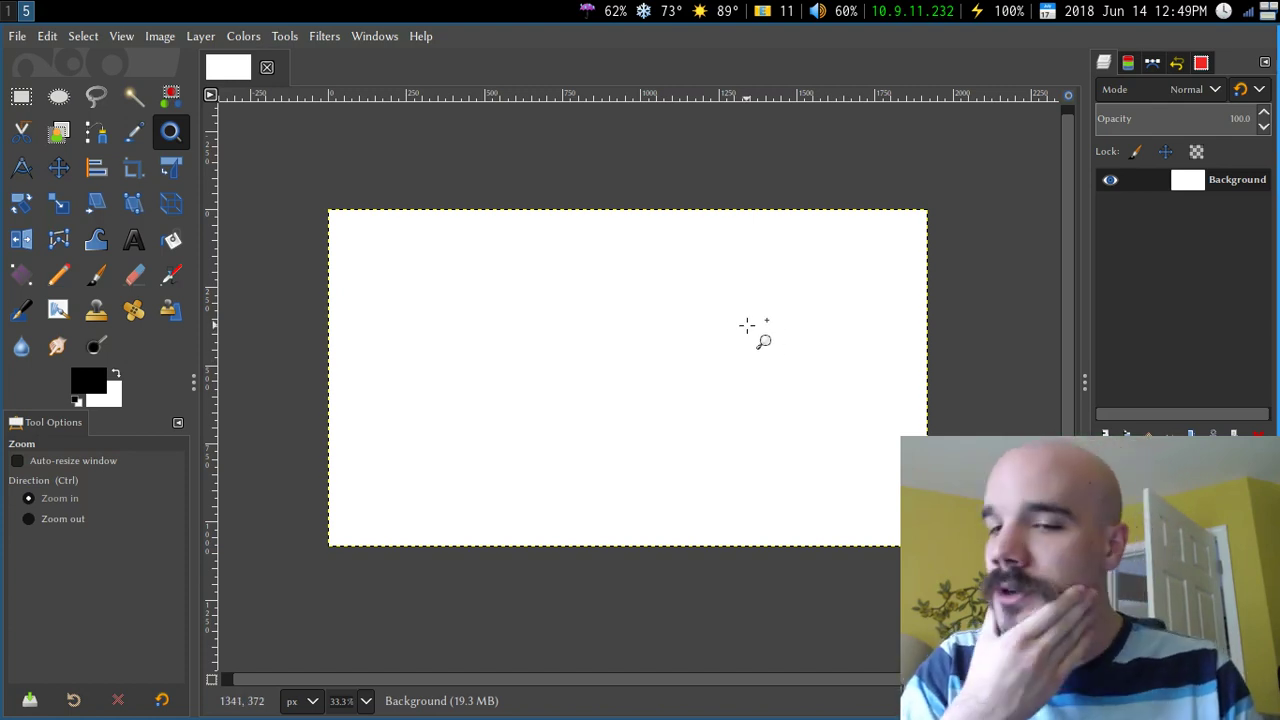
Switch to the file manager, preview gimp-logo.png, and return to GIMP.
key("super+1")
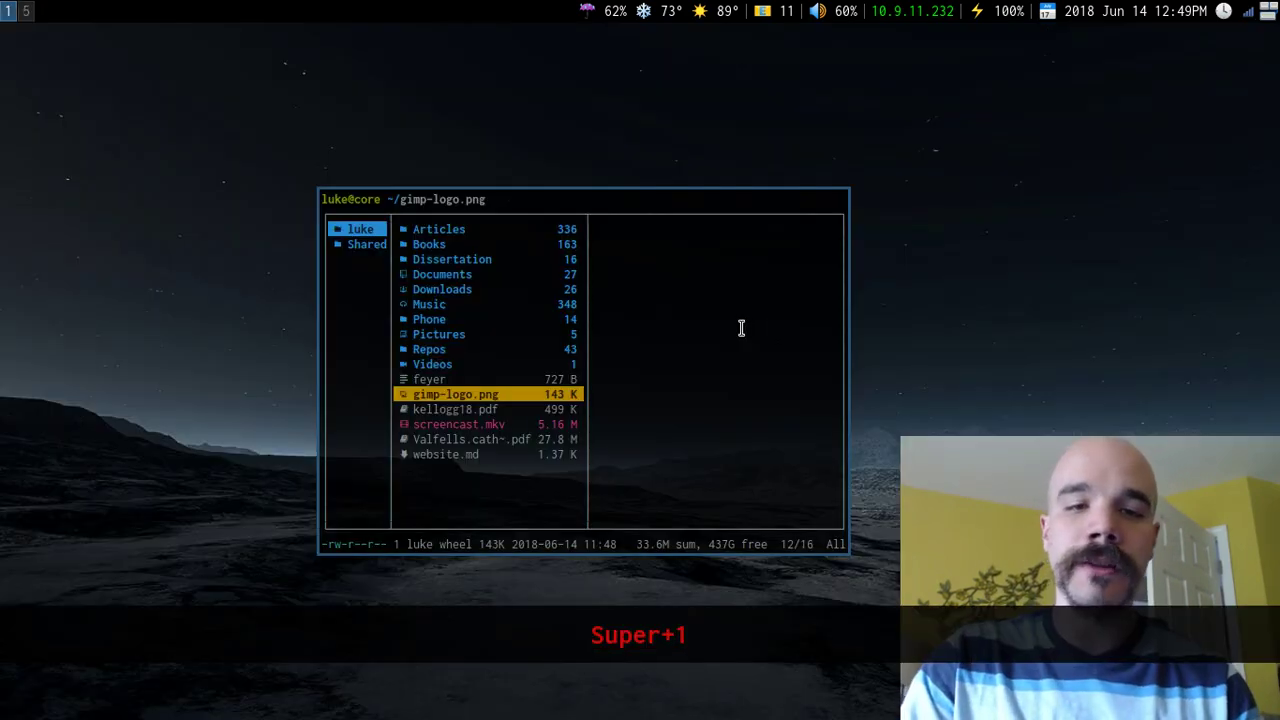
key("k")
key("j")
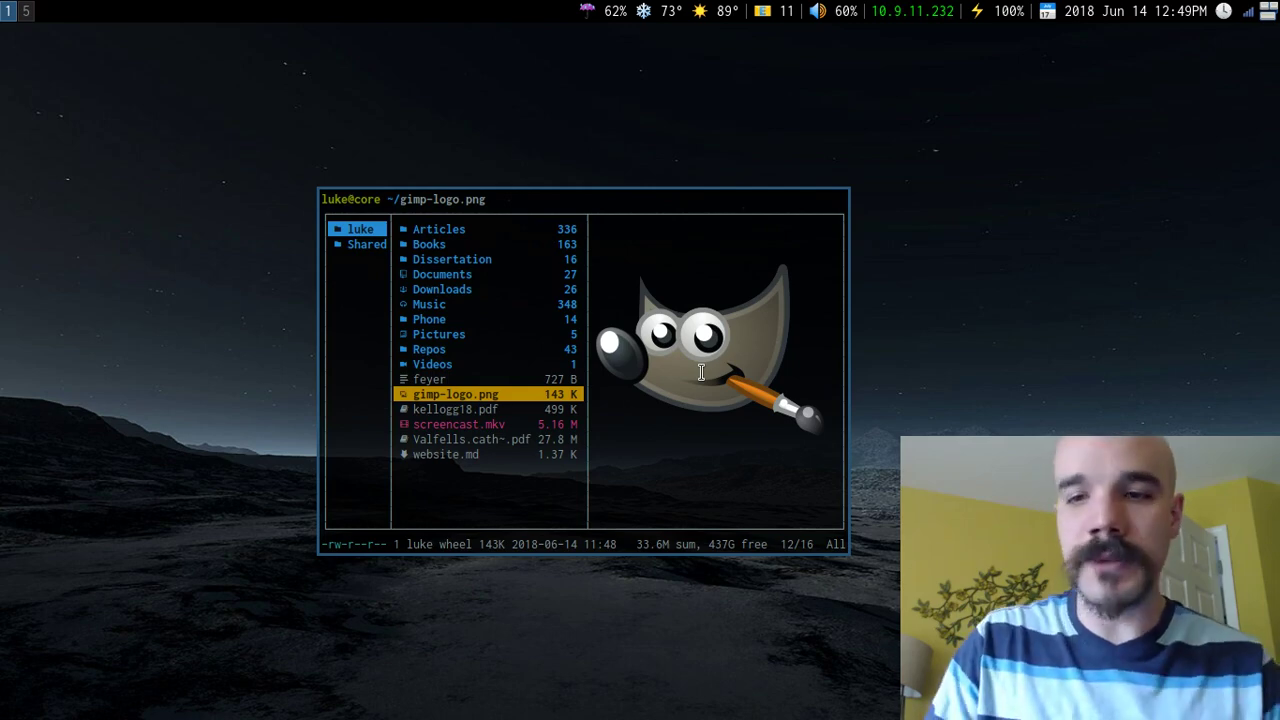
key("super+Page_Up")
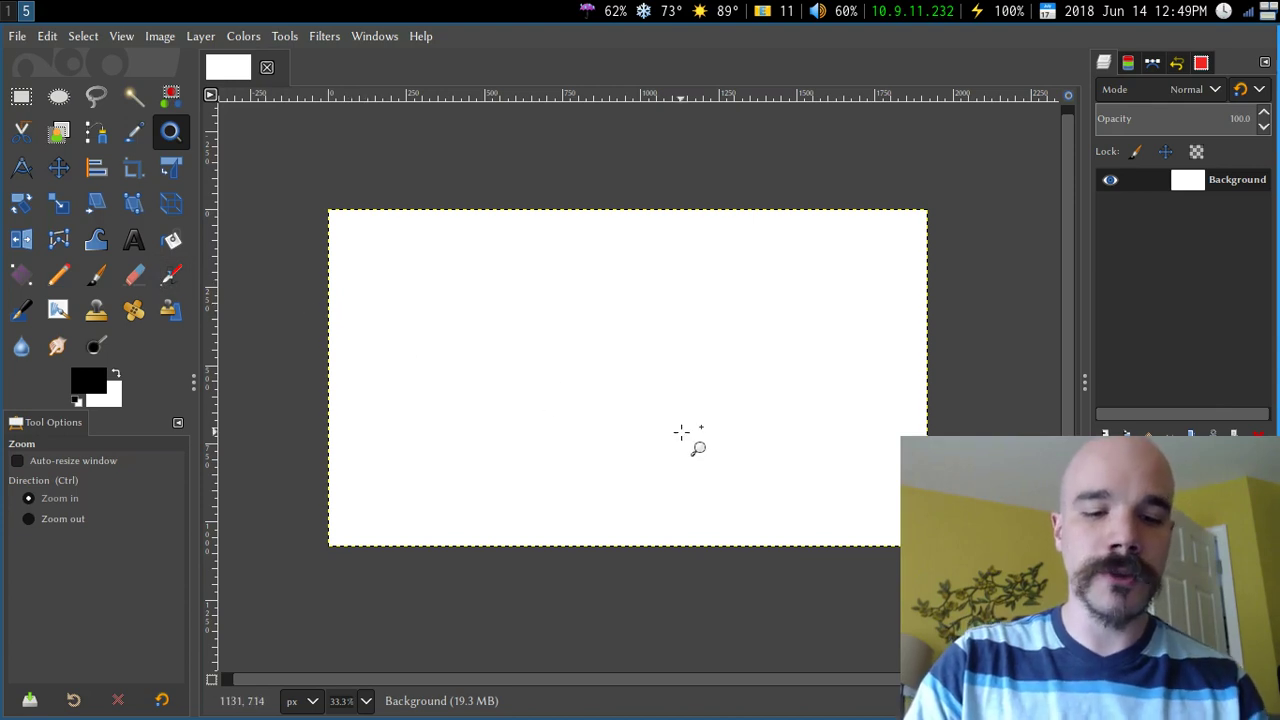
Bucket-fill the canvas with the black foreground color, and refill it with the white background color.
key("shift+b")
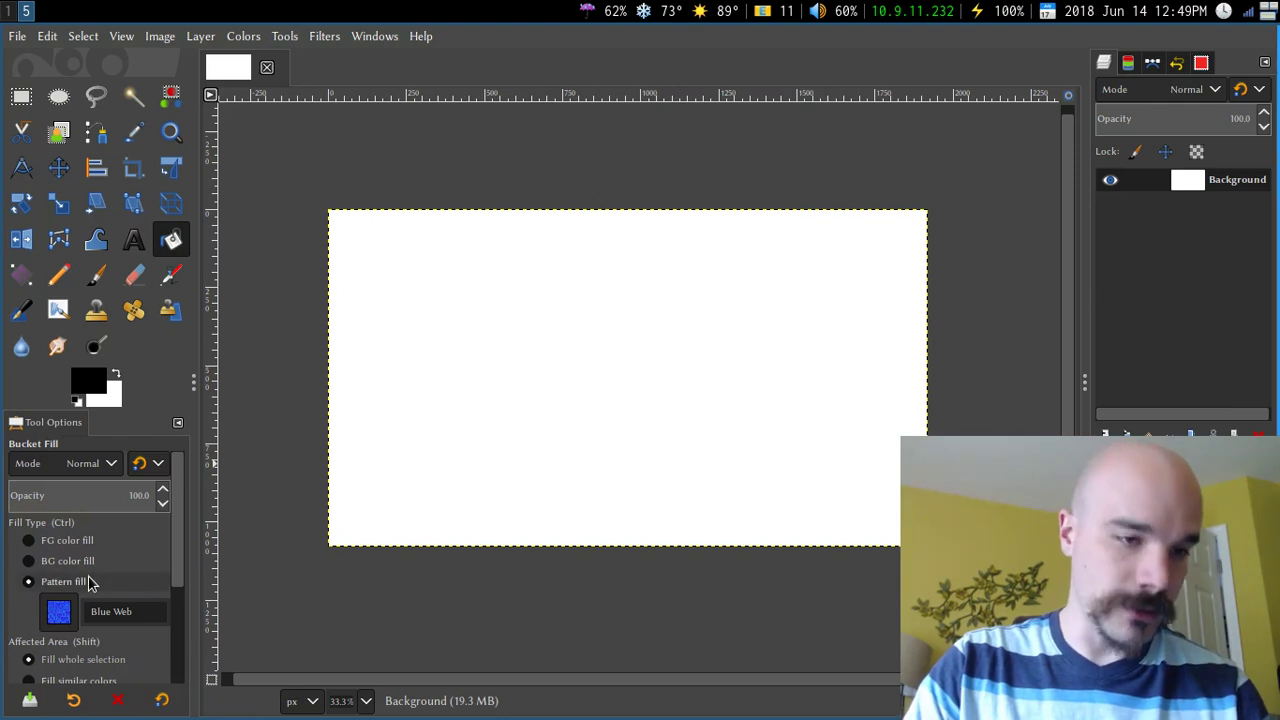
left_click(45, 541)
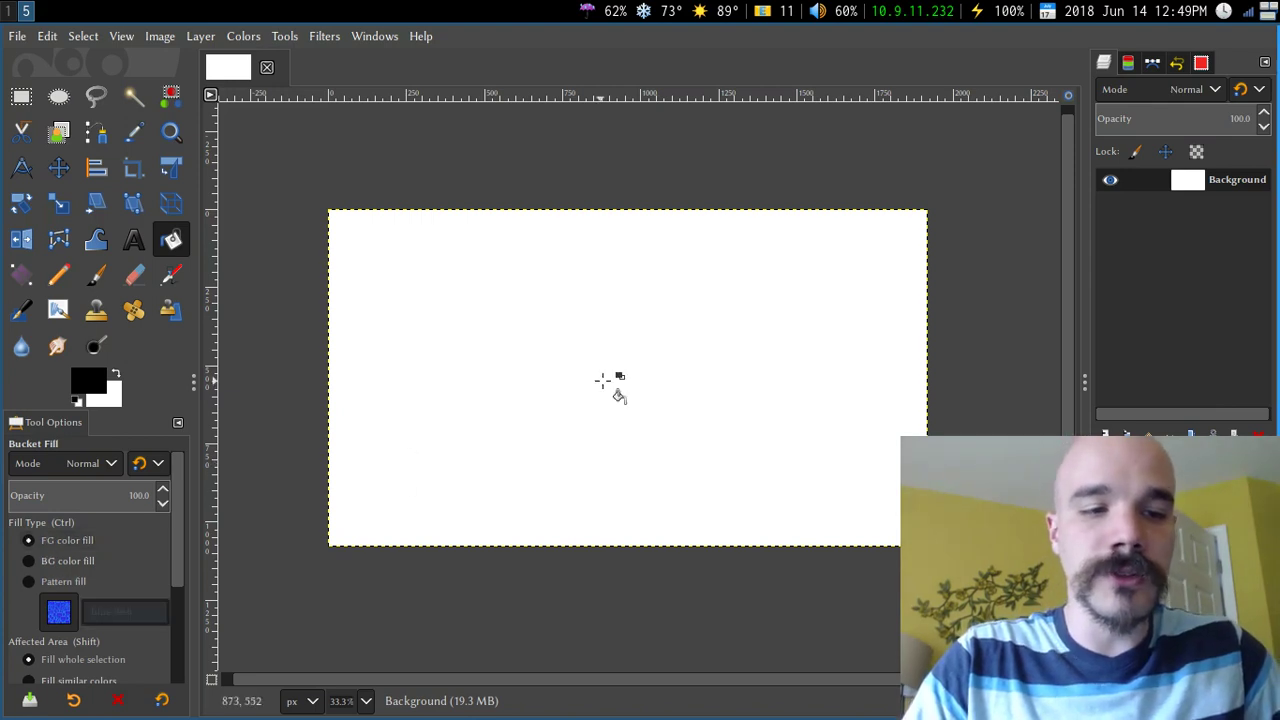
left_click(622, 368)
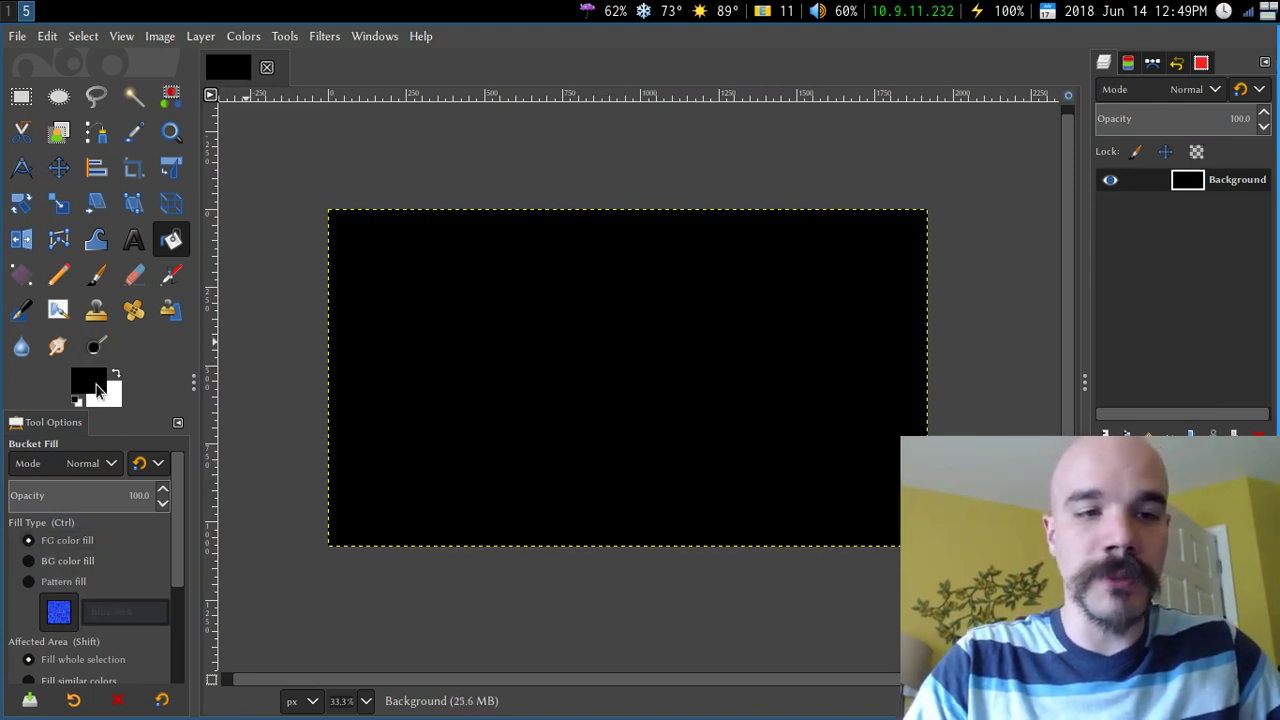
left_click(50, 561)
left_click(508, 410)
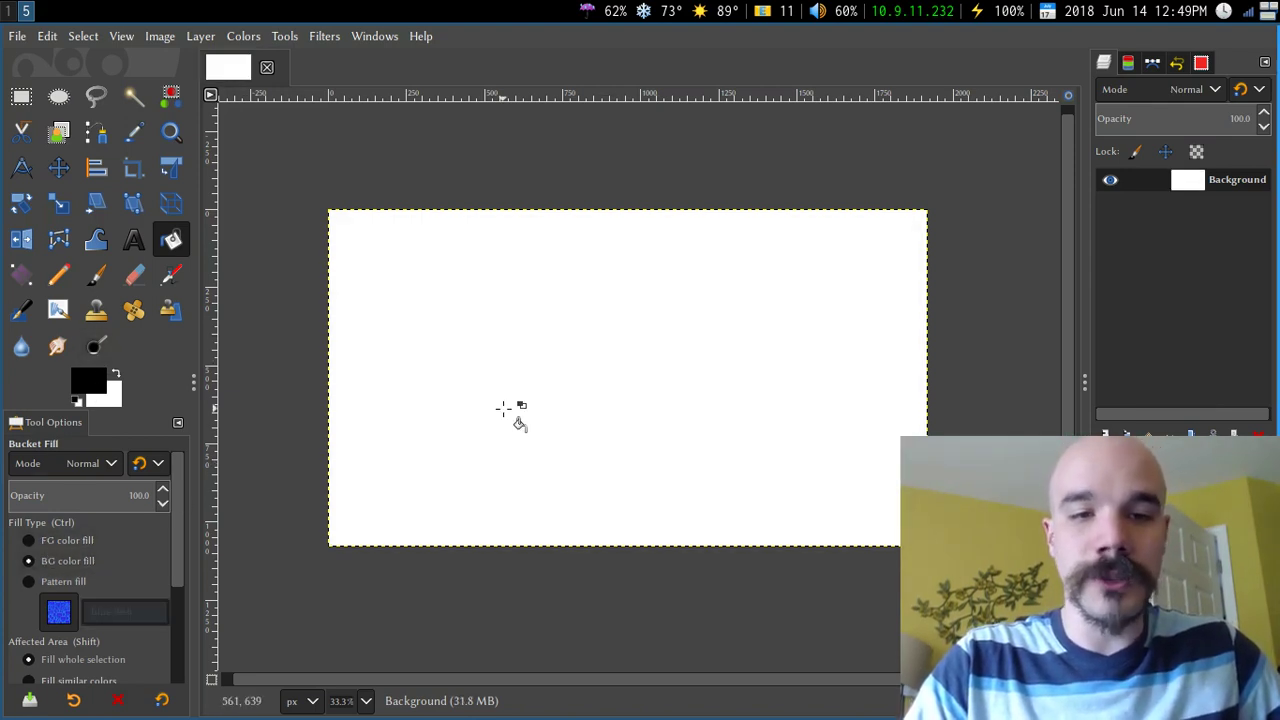
Bucket-fill the whole canvas with the Java pattern, and refill it with the Leopard pattern.
left_click(64, 582)
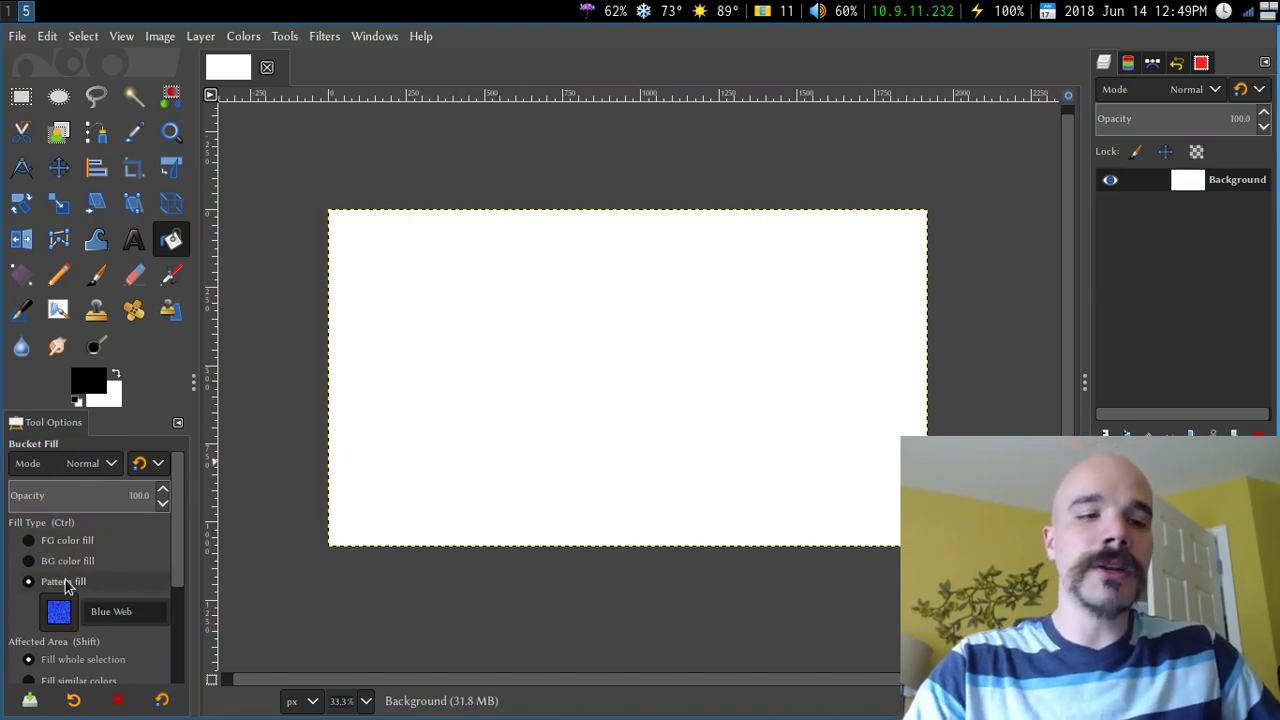
left_click(58, 611)
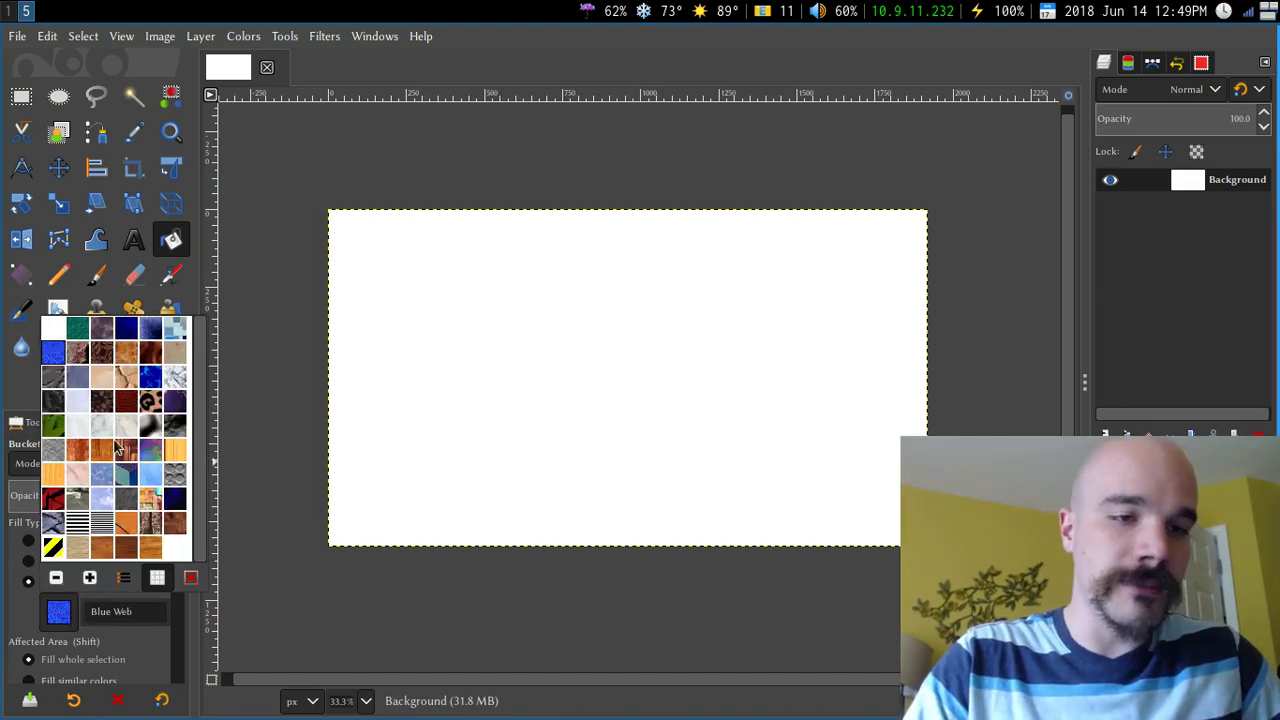
left_click(116, 408)
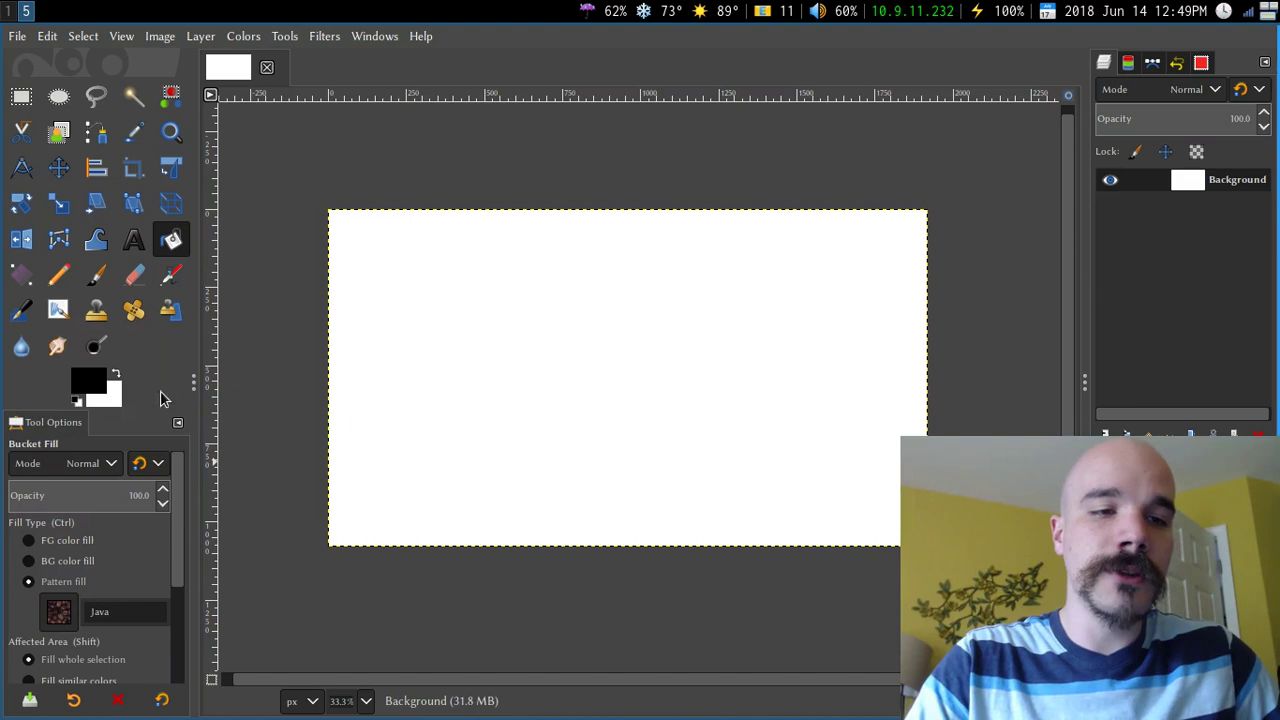
left_click(569, 342)
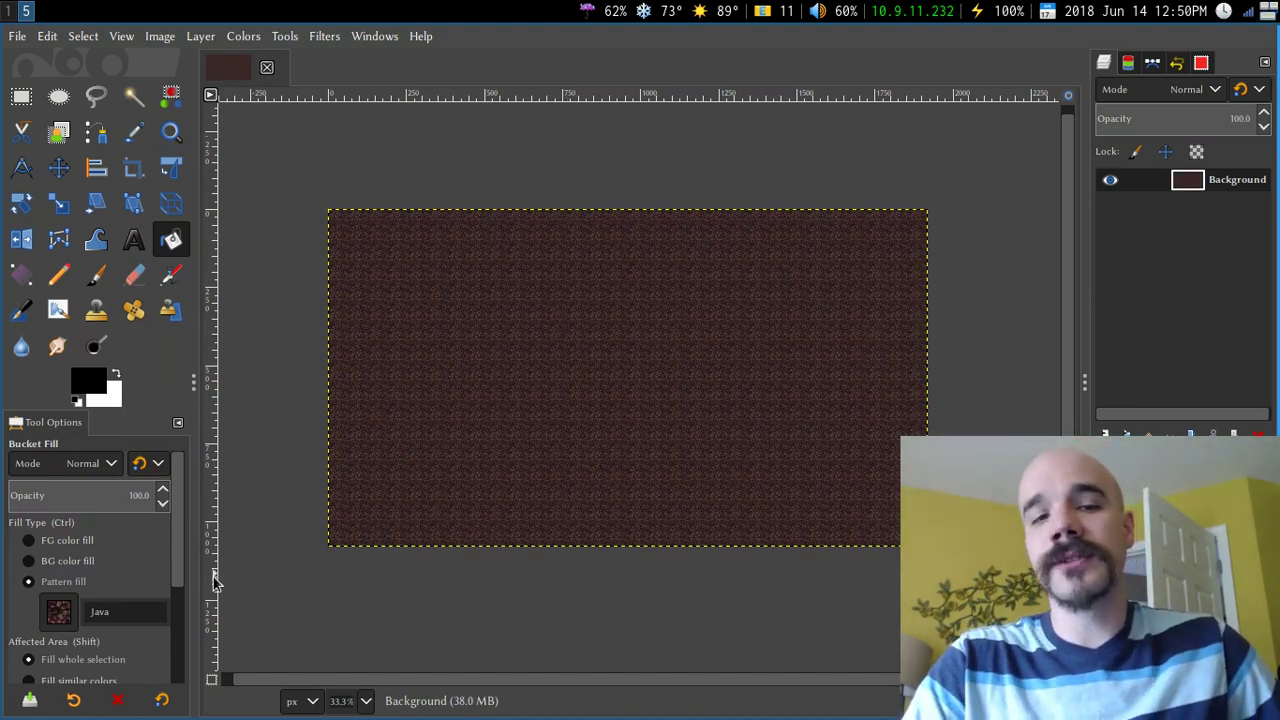
left_click(58, 611)
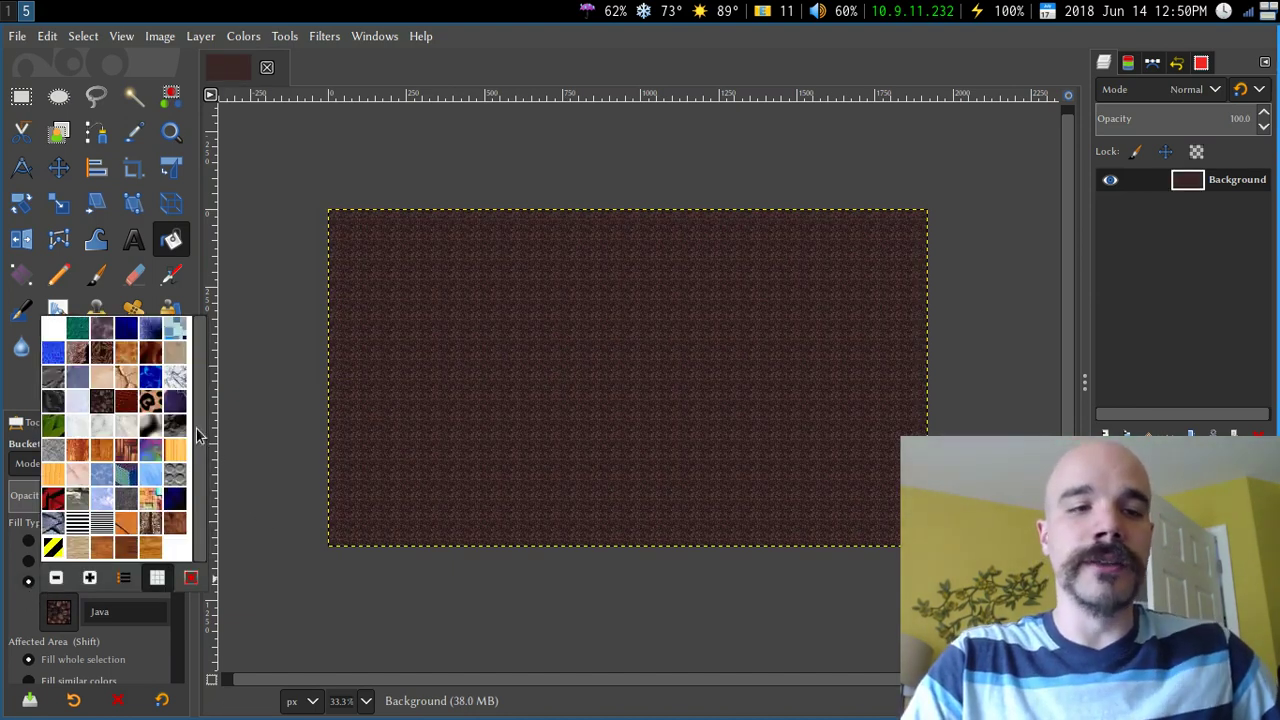
left_click(160, 408)
left_click(485, 402)
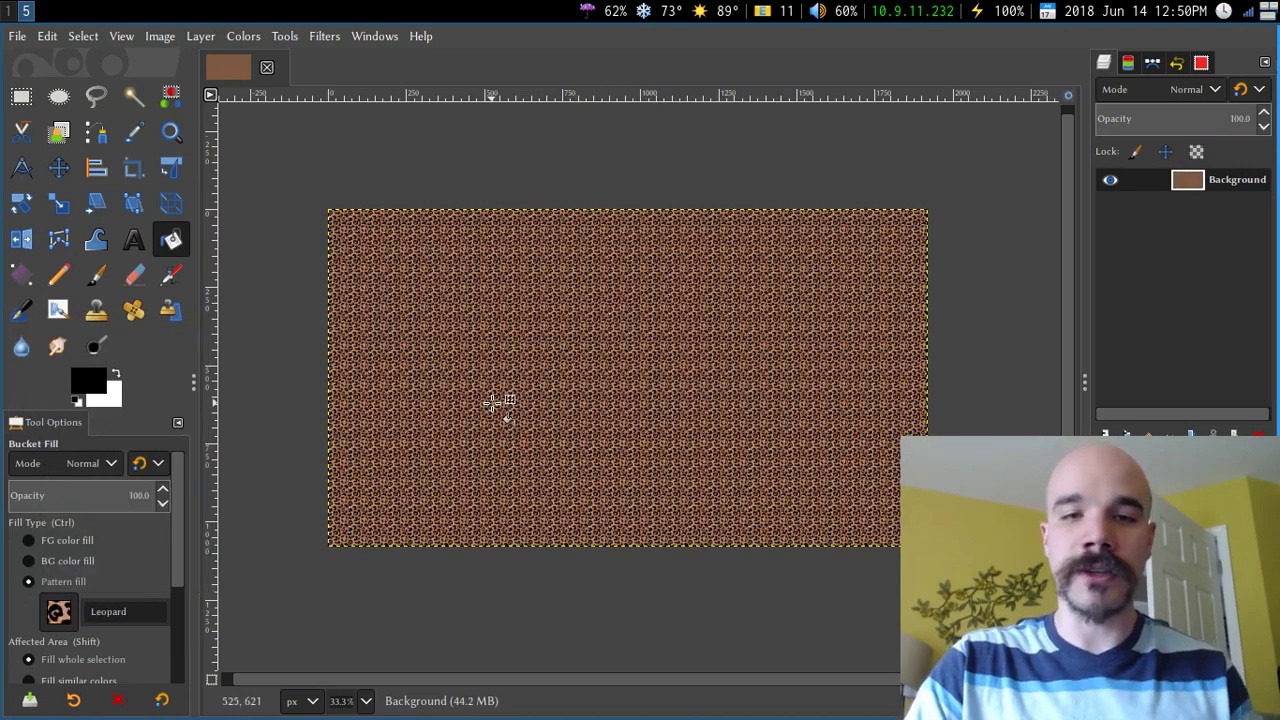
Fill the Background layer with the Blue Web pattern.
left_click(60, 612)
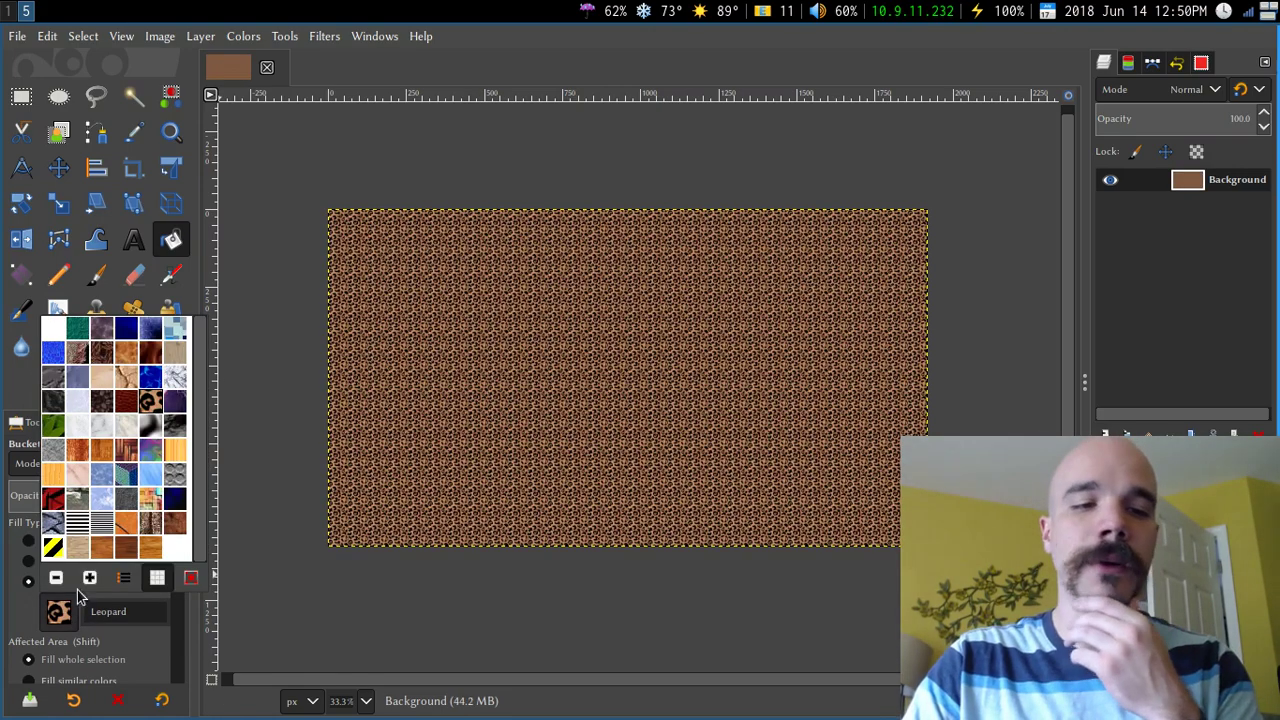
left_click(53, 352)
left_click(542, 374)
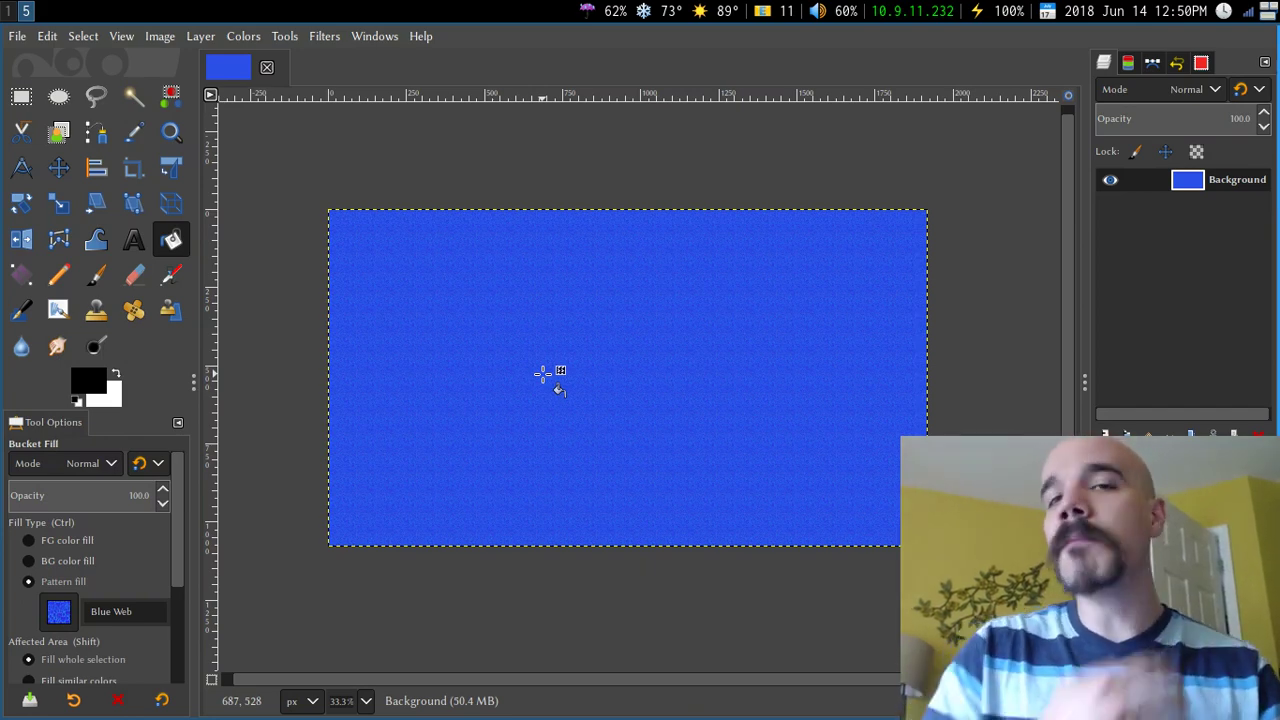
Look at the gimp-logo.png preview in the file manager again, and go back to the GIMP image.
key("super+1")
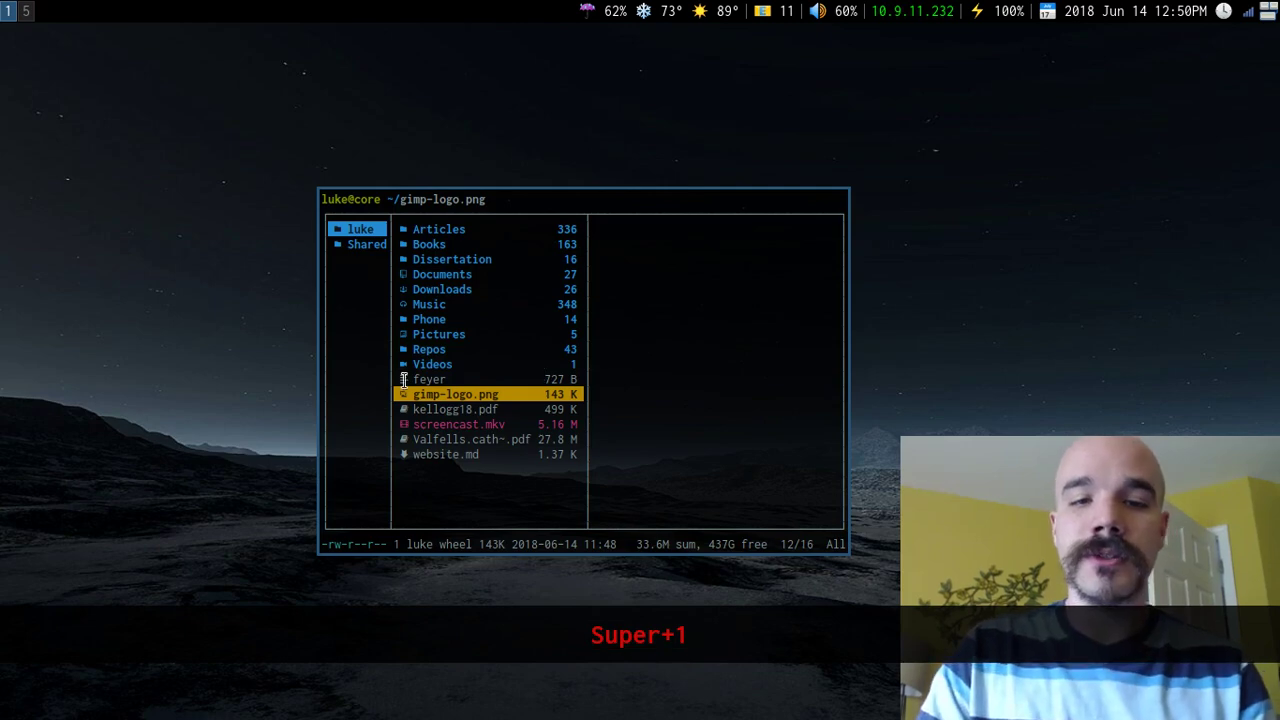
key("k")
key("j")
key("super+5")
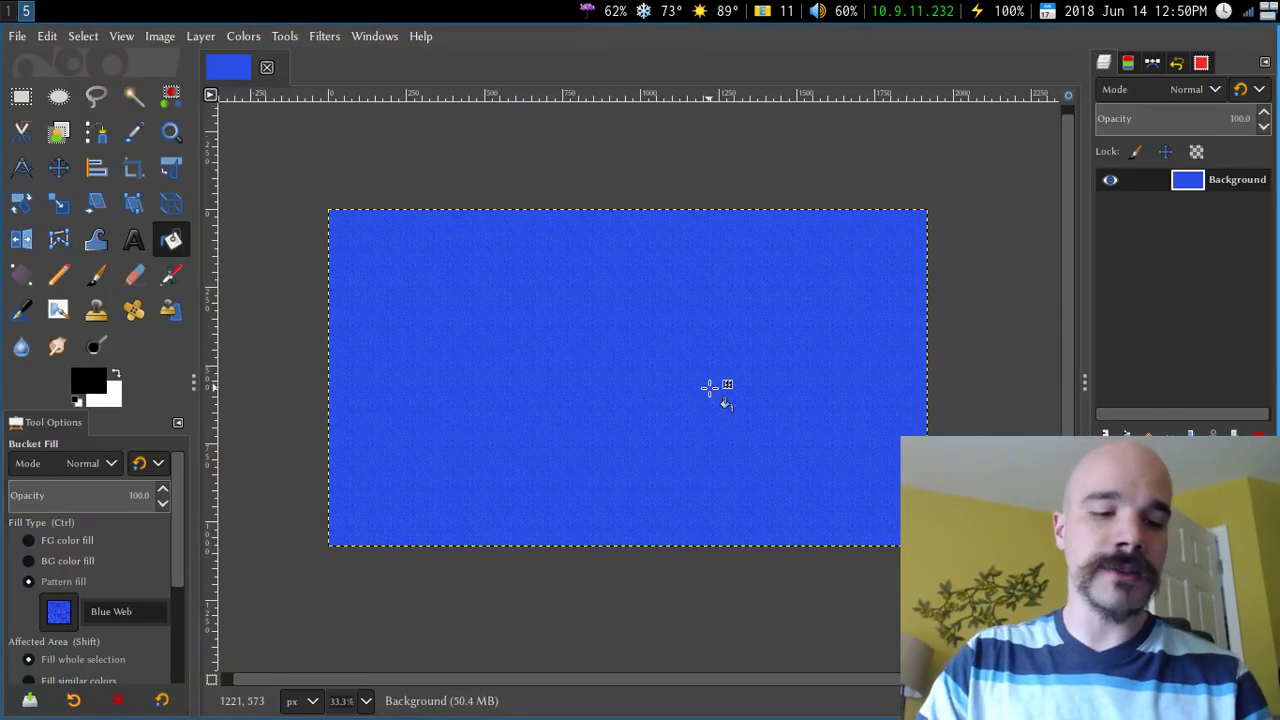
Add gimp-logo.png from the home folder as a new layer above the blue background.
key("ctrl+alt+o")
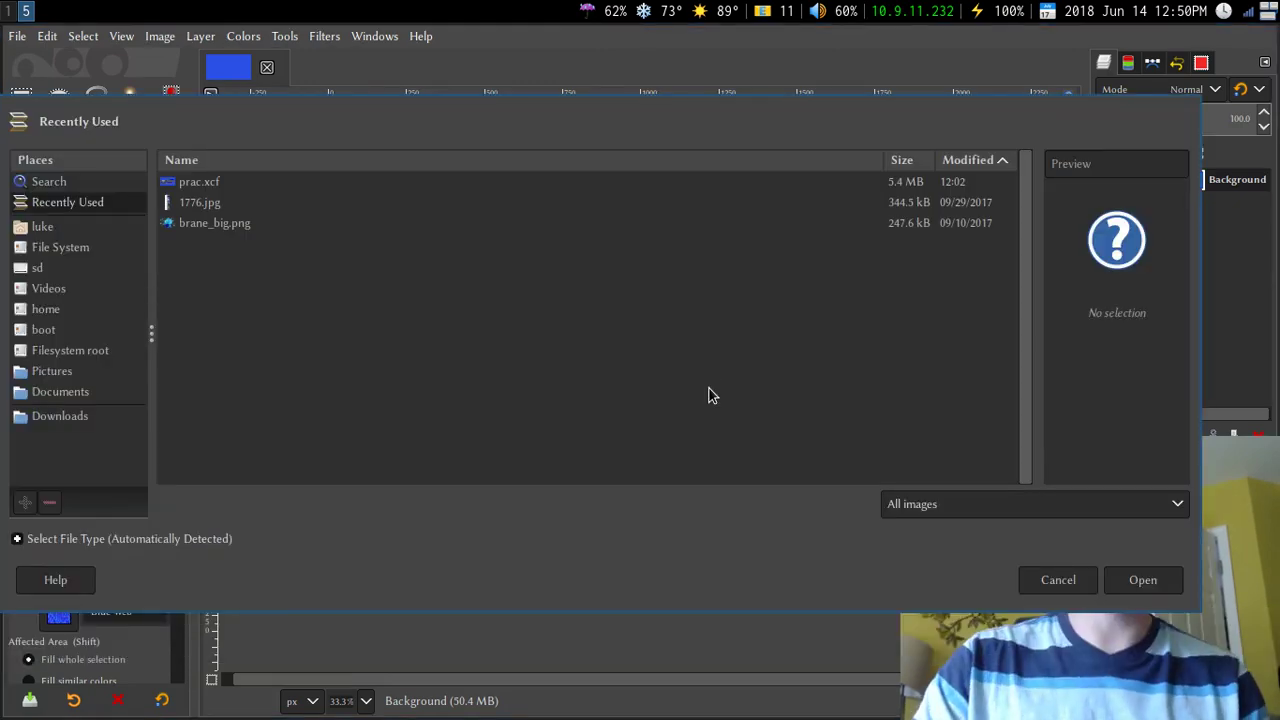
left_click(45, 228)
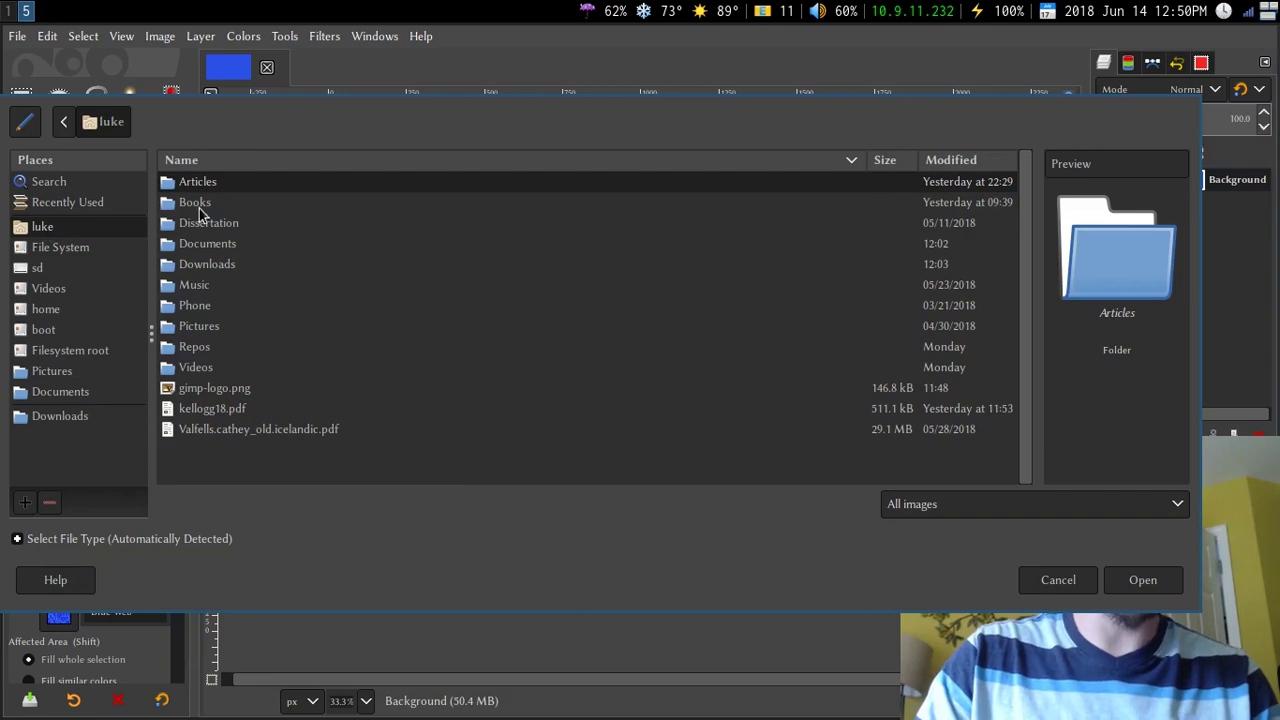
left_click(255, 390)
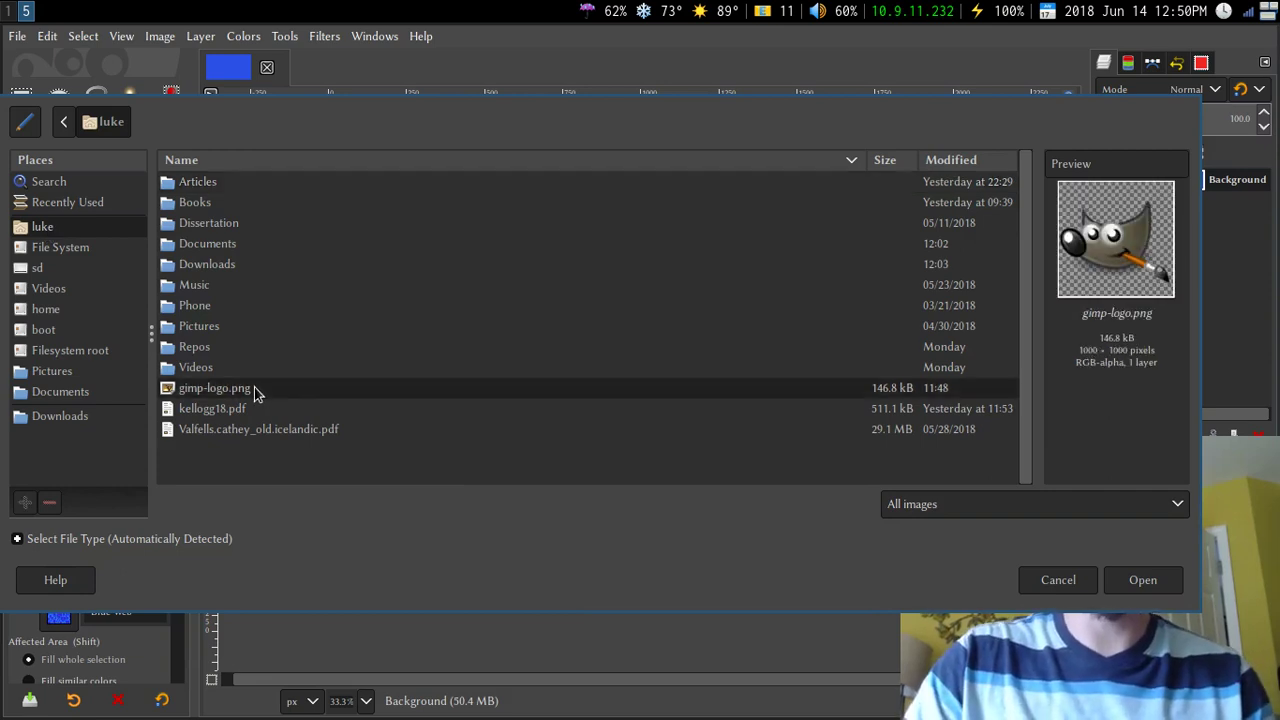
double_click(255, 390)
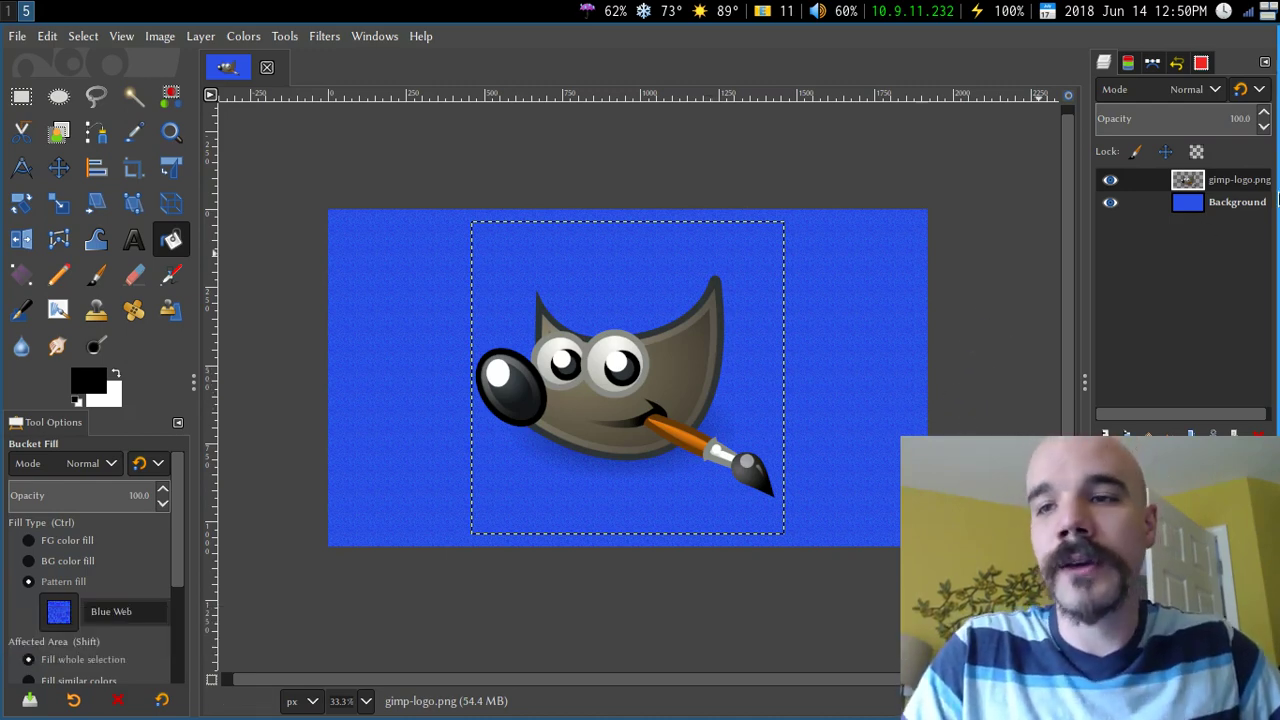
Open gimp-logo.png as a separate image, and switch back to the blue background composition.
key("ctrl+o")
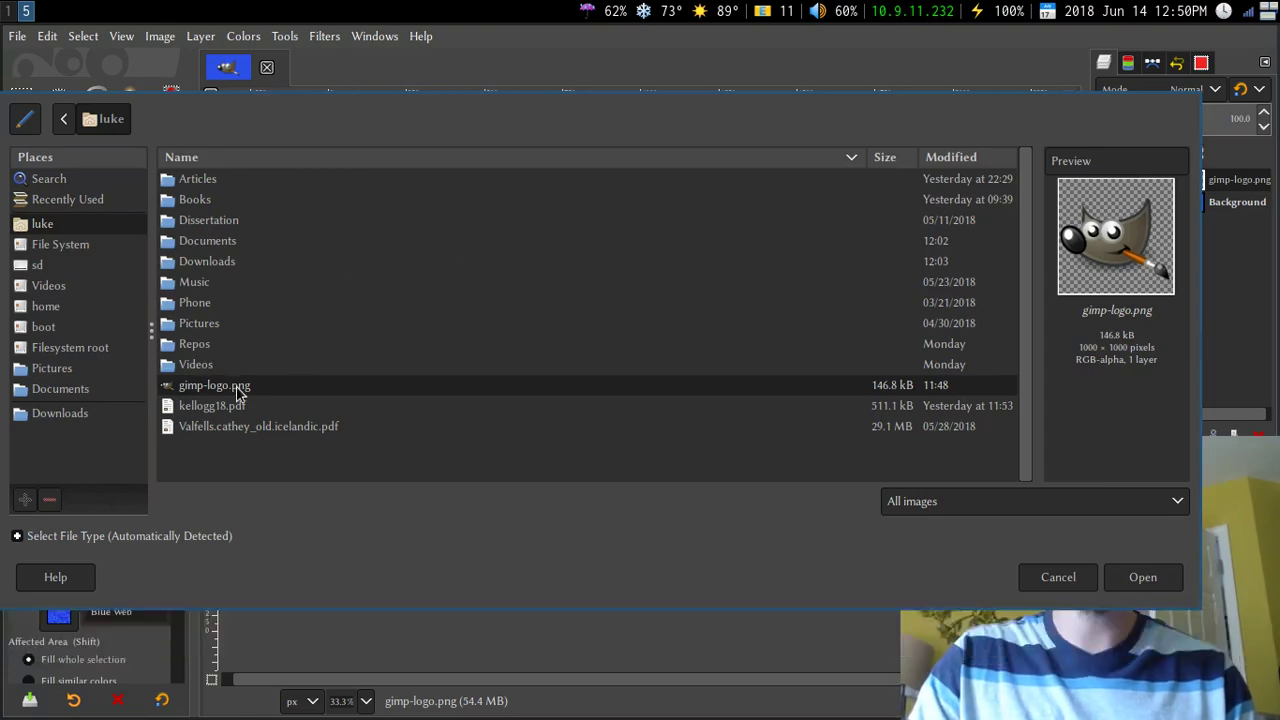
double_click(238, 392)
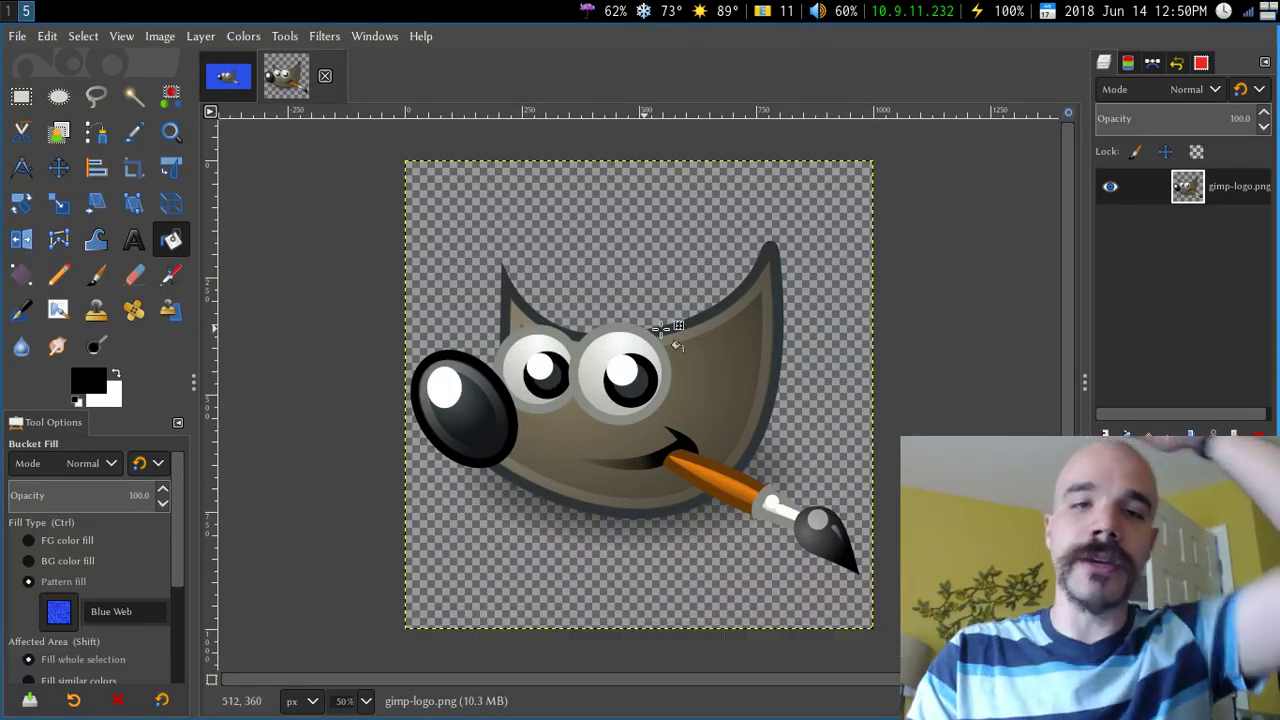
left_click(226, 85)
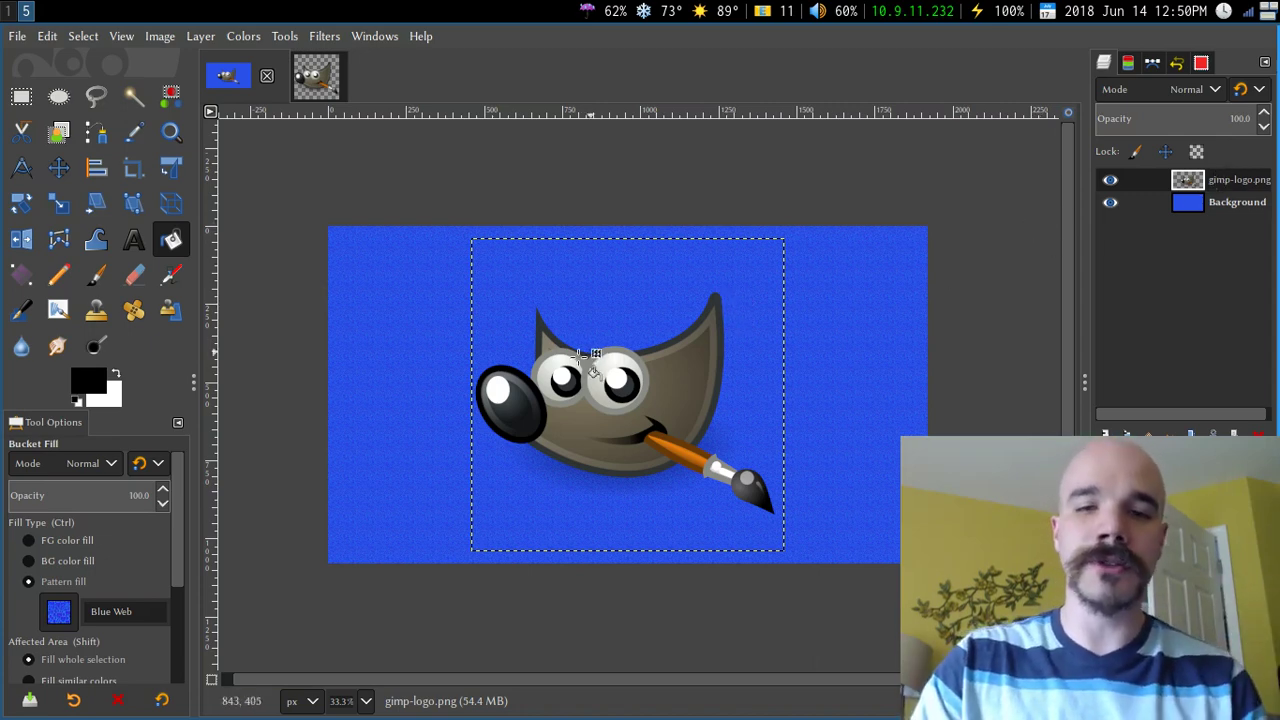
Move the logo layer horizontally to the left side of the blue canvas.
key("m")
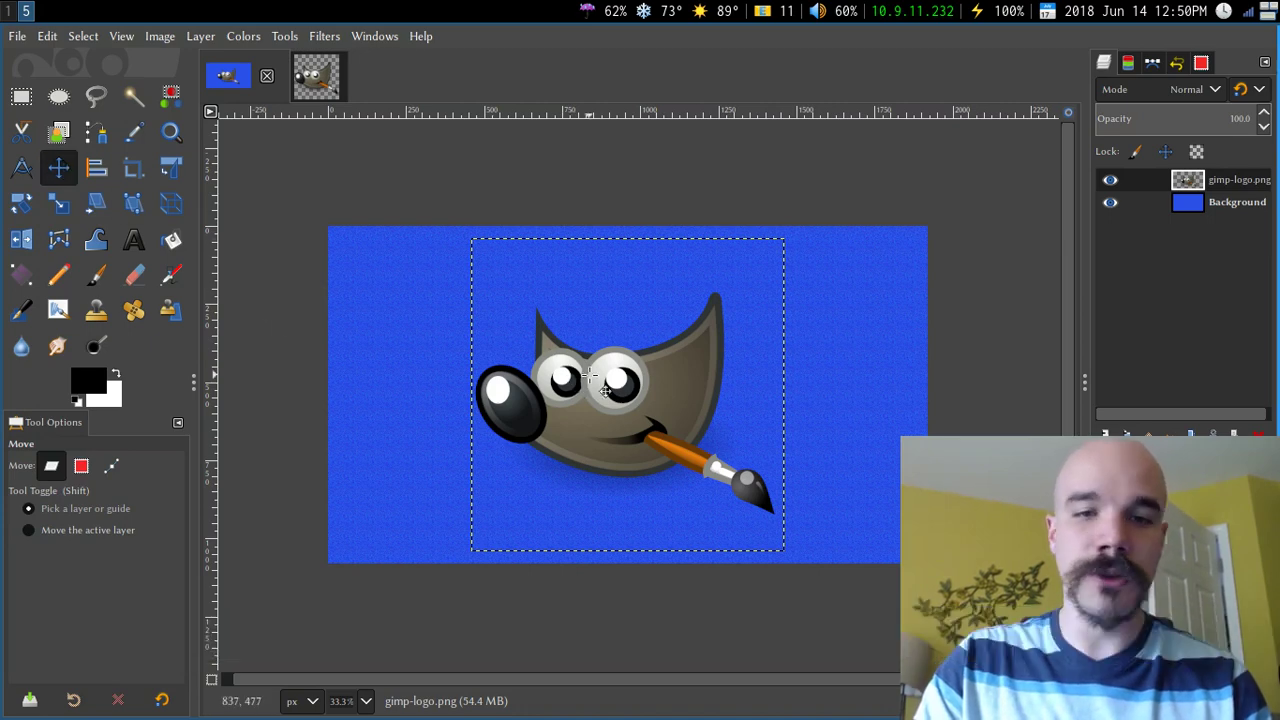
left_click_drag(656, 400, 508, 385)
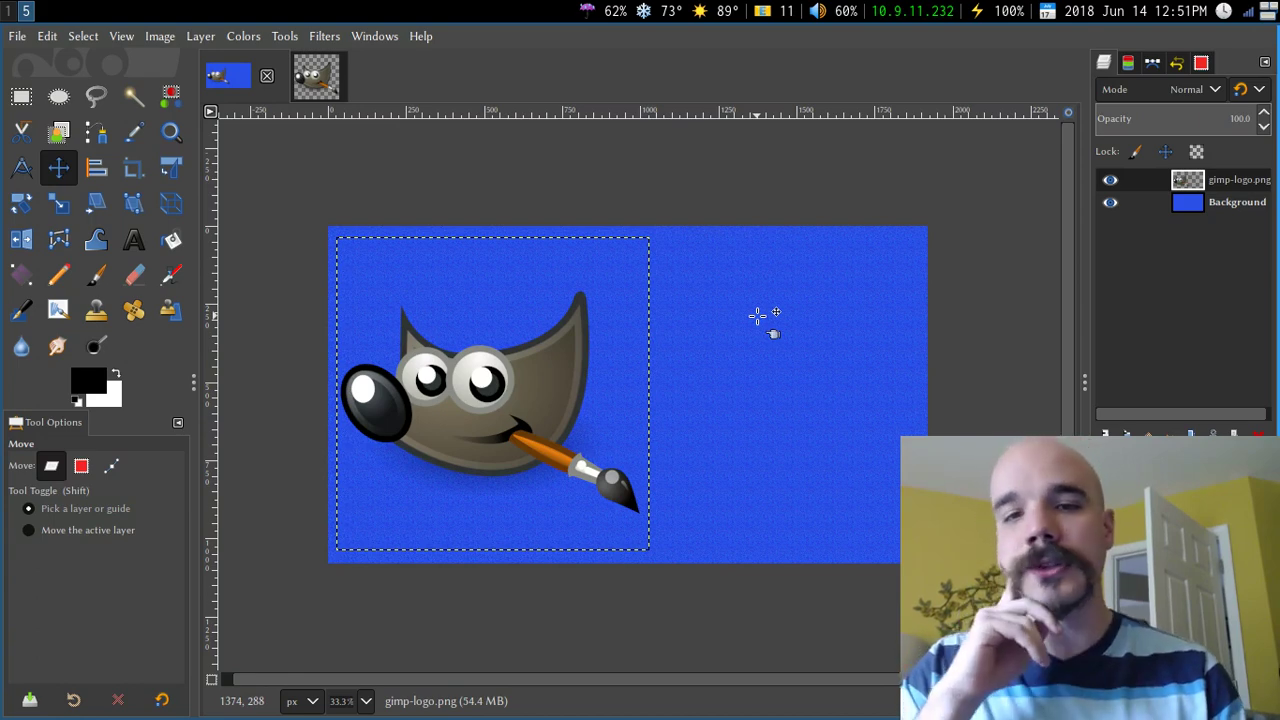
Add a text box in the empty area beside the logo reading "Basic Image Manipulation using GIMP!".
key("t")
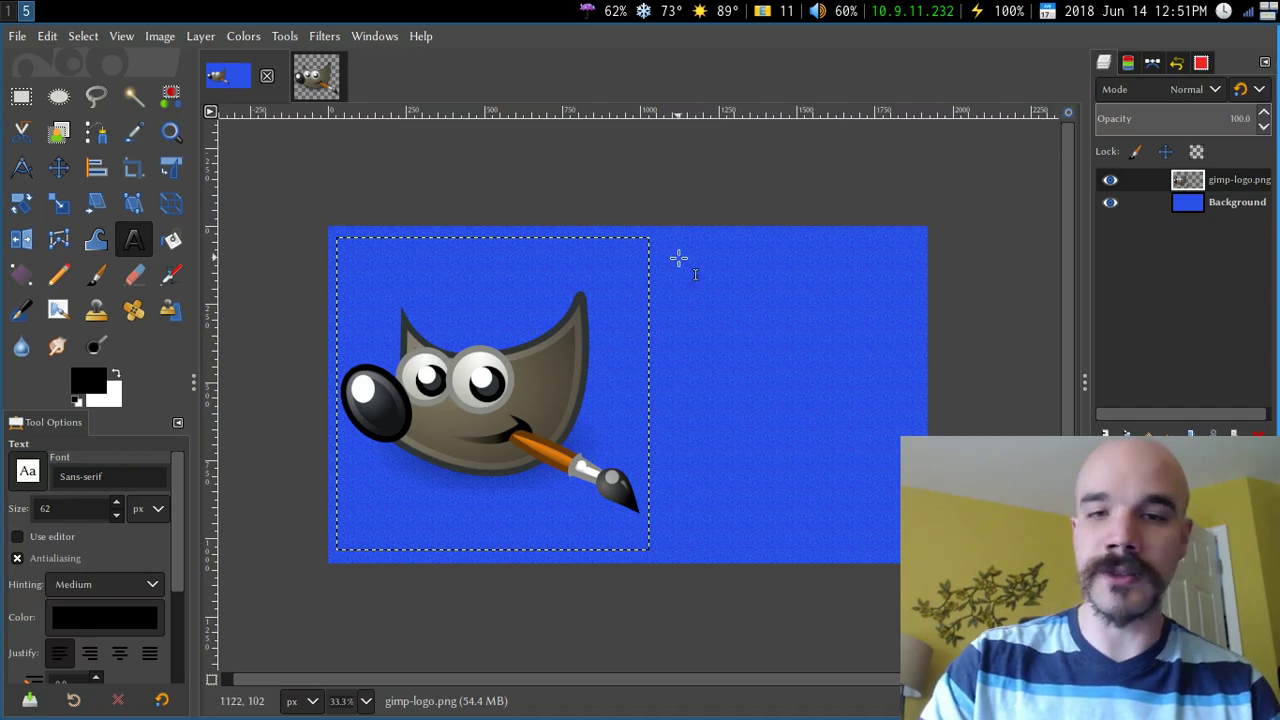
left_click_drag(667, 251, 886, 530)
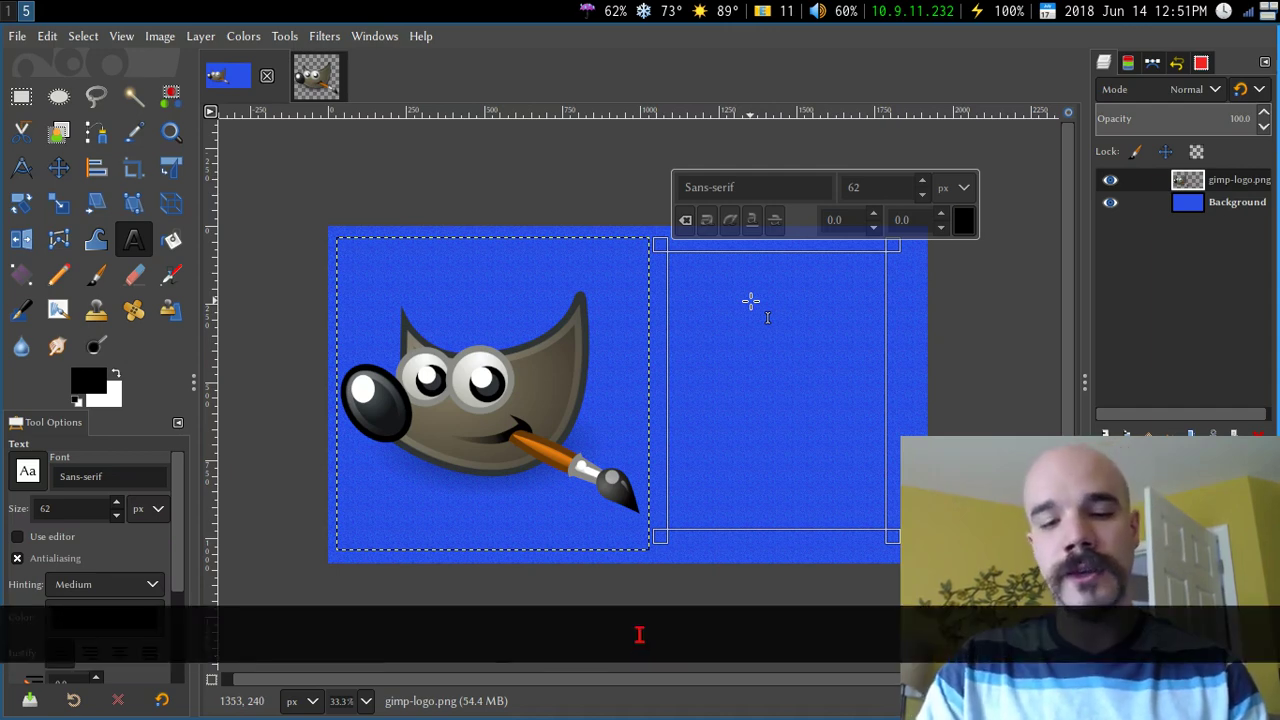
type("Basic")
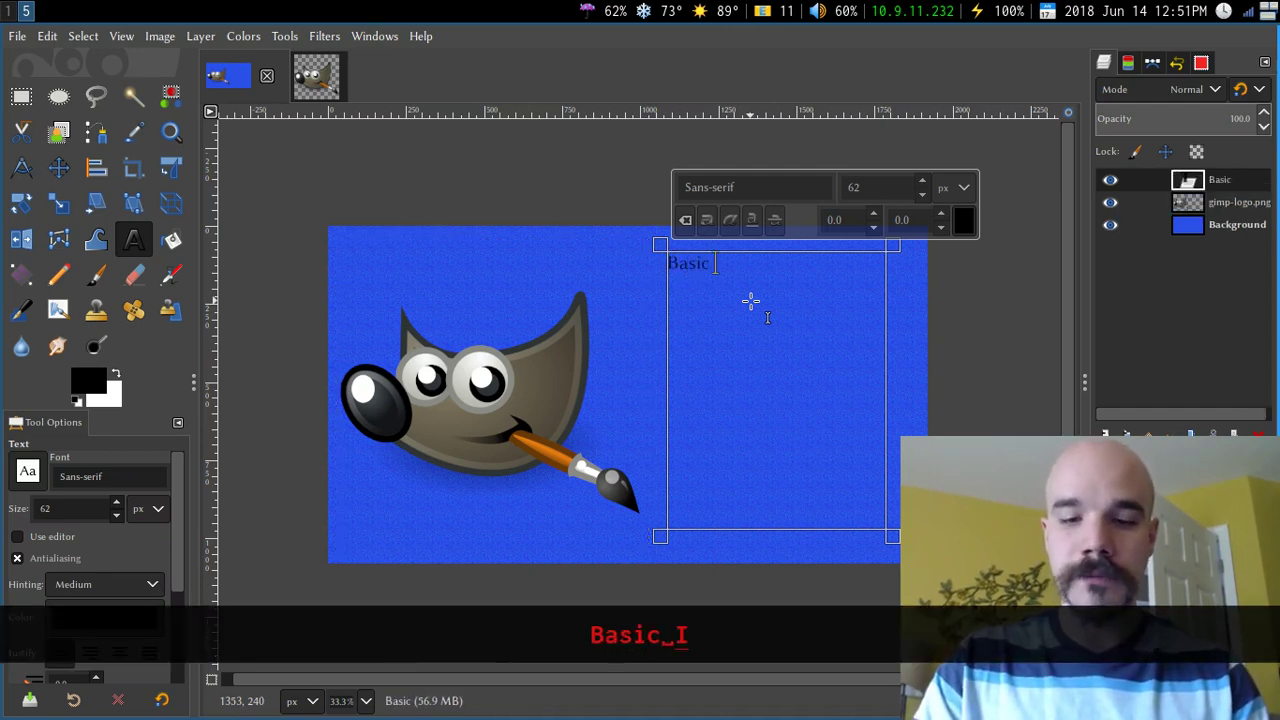
type(" Image Manipulation i")
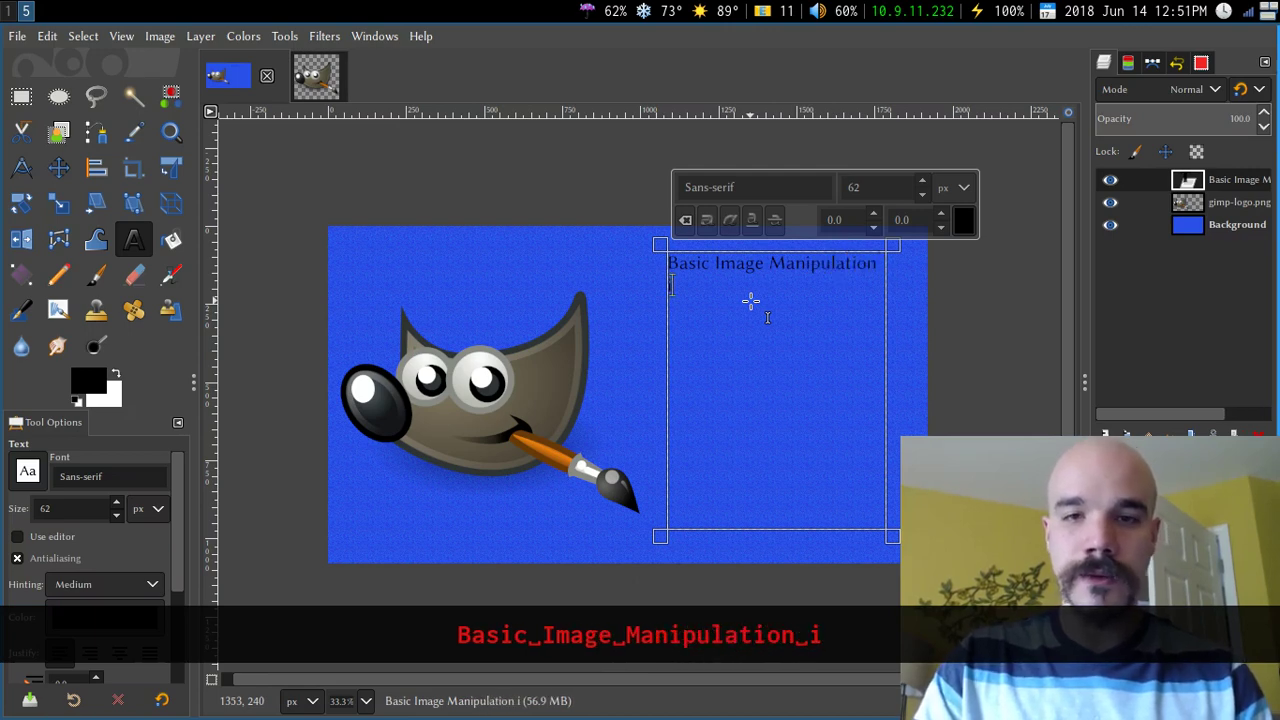
type("sing GIMP")
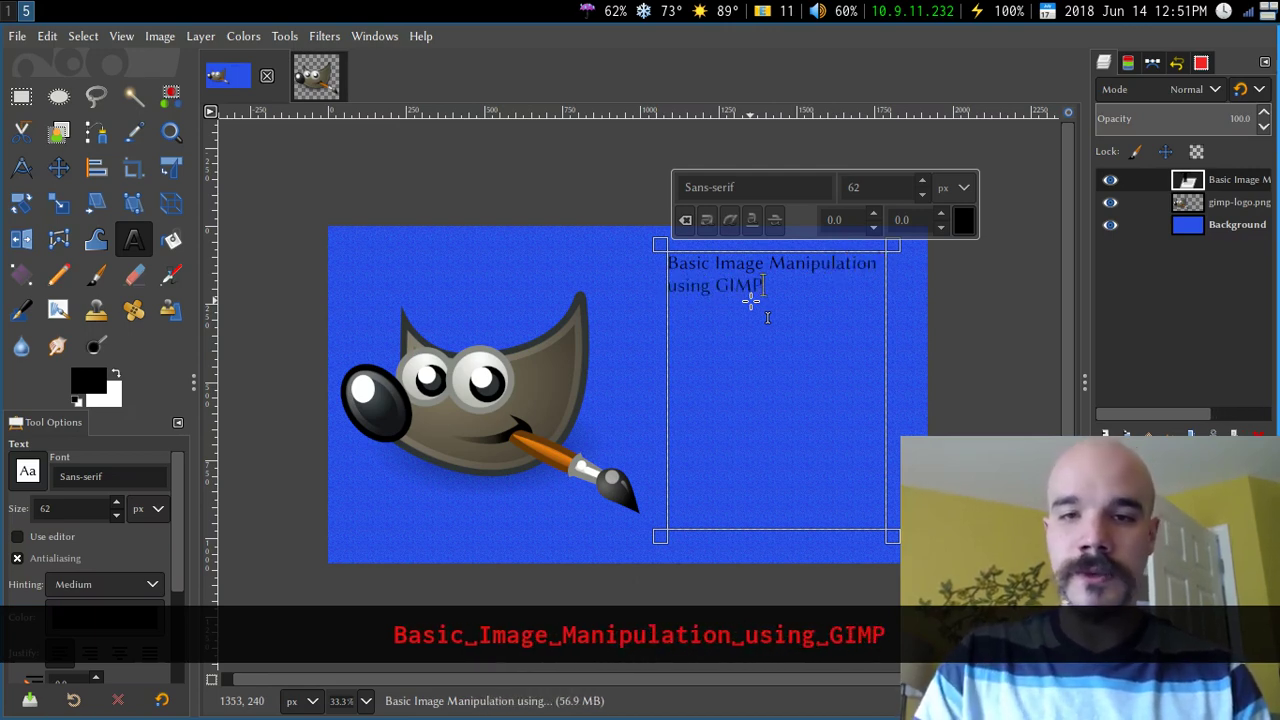
type("!")
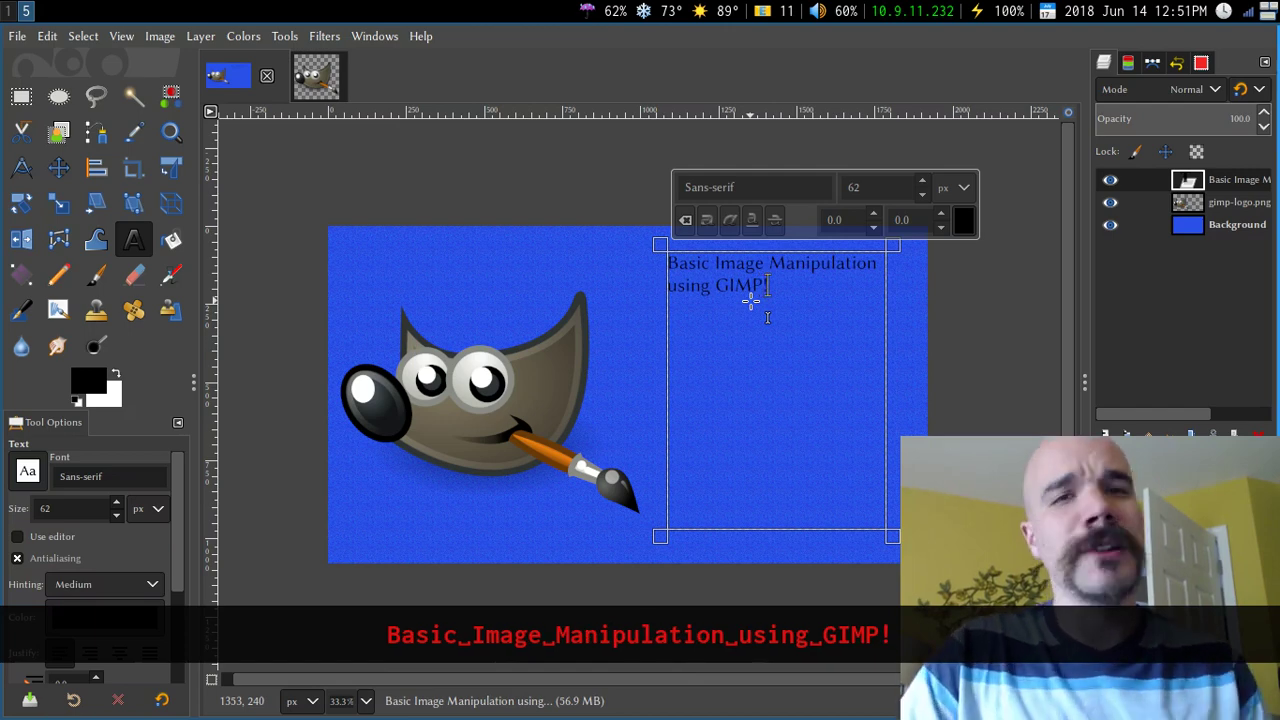
key("Escape")
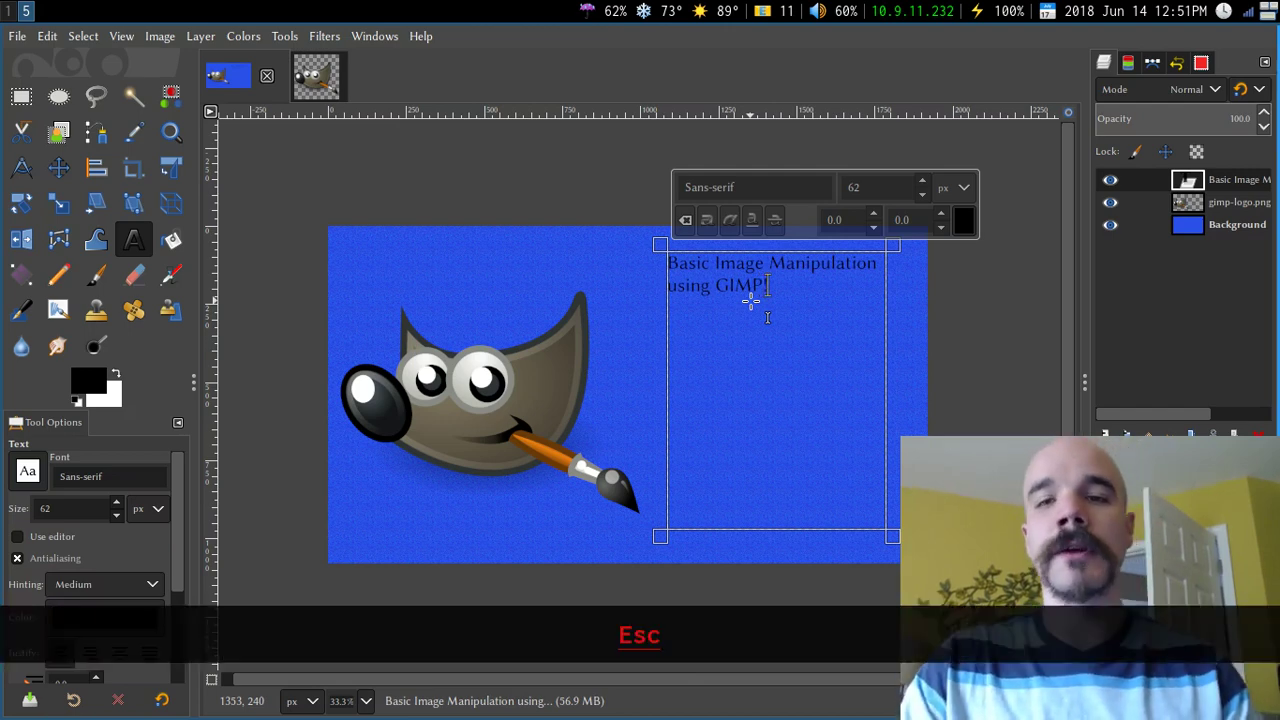
Format the whole title text at 150 px and make it bold.
left_click(762, 285)
left_click_drag(771, 286, 574, 214)
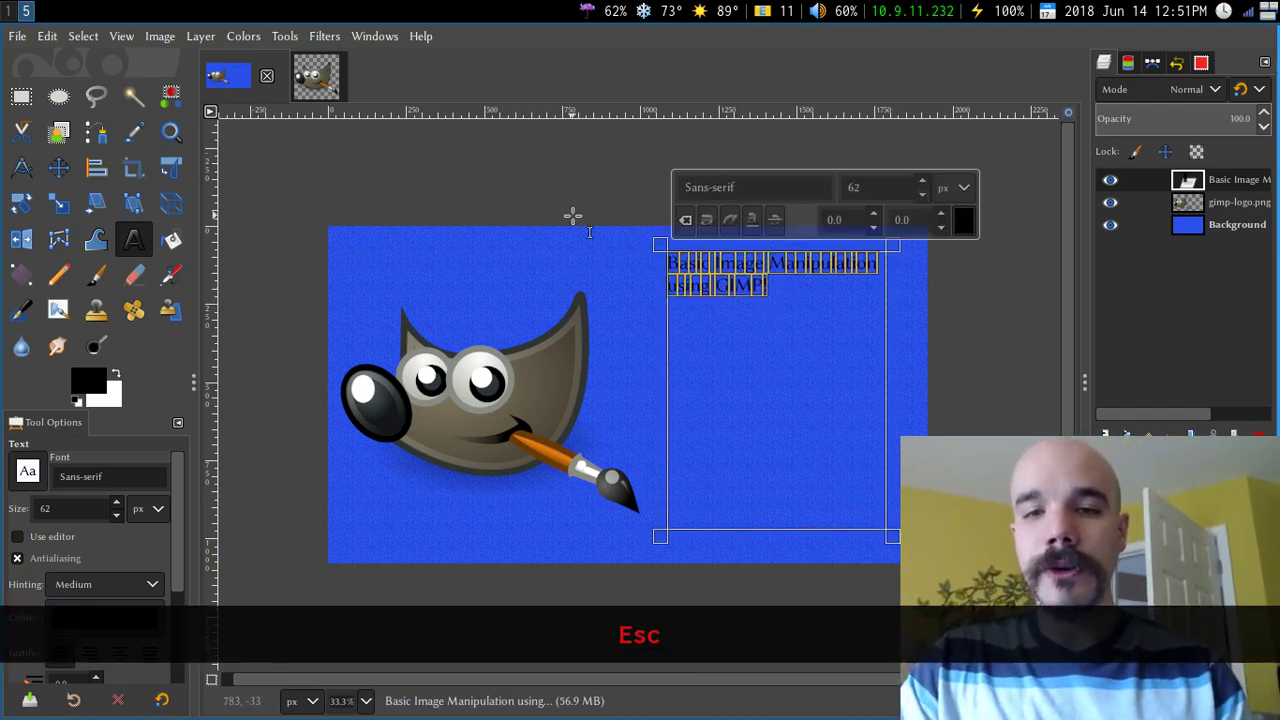
double_click(880, 190)
type("200")
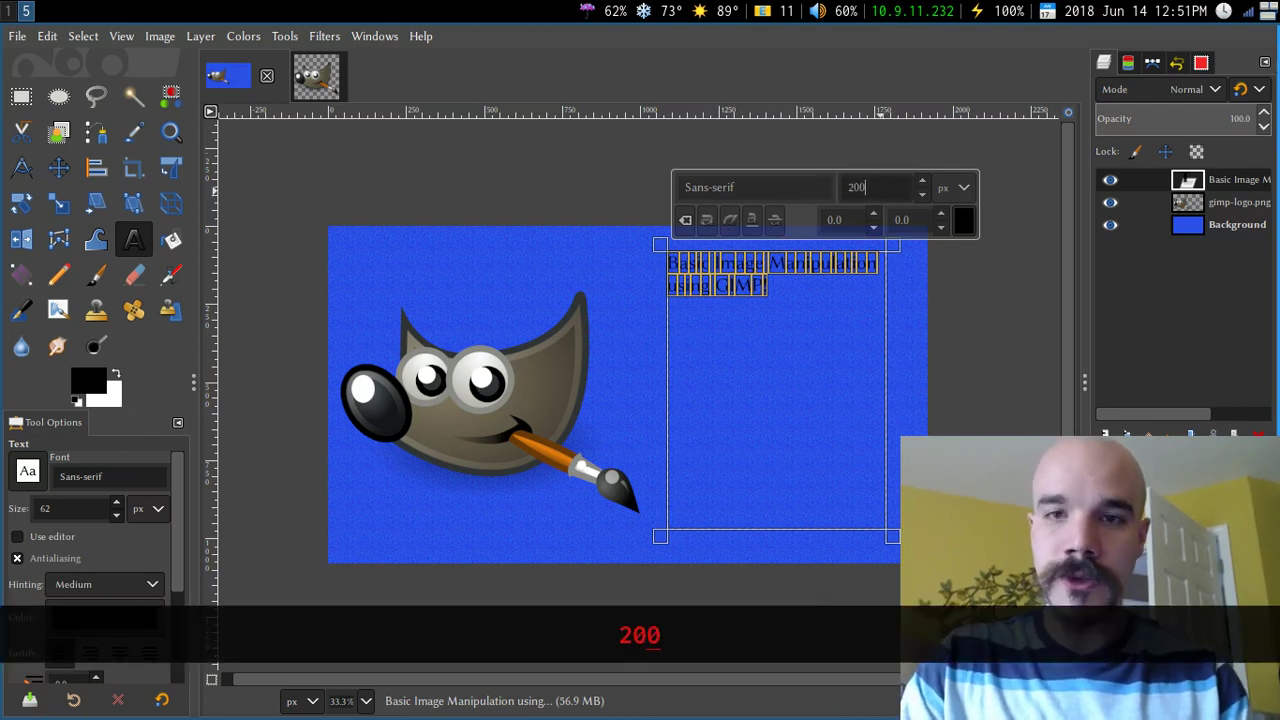
key("Return")
double_click(879, 190)
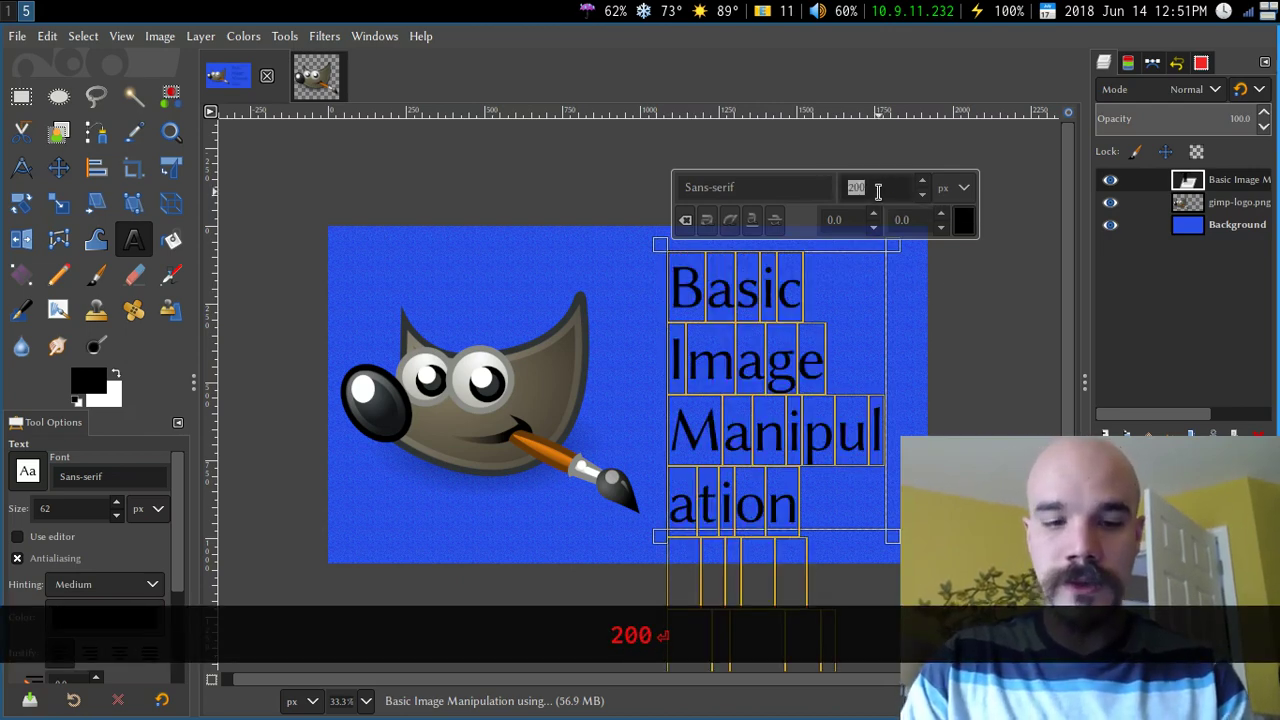
type("150")
key("Return")
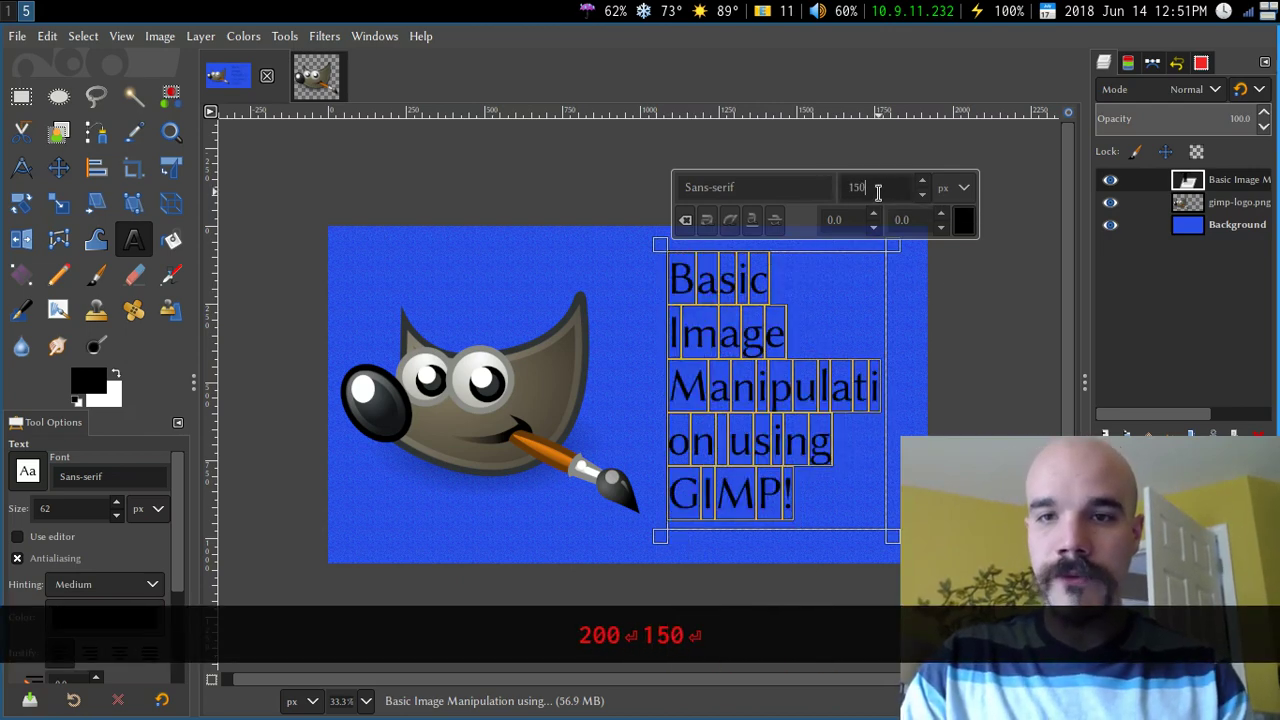
left_click(706, 220)
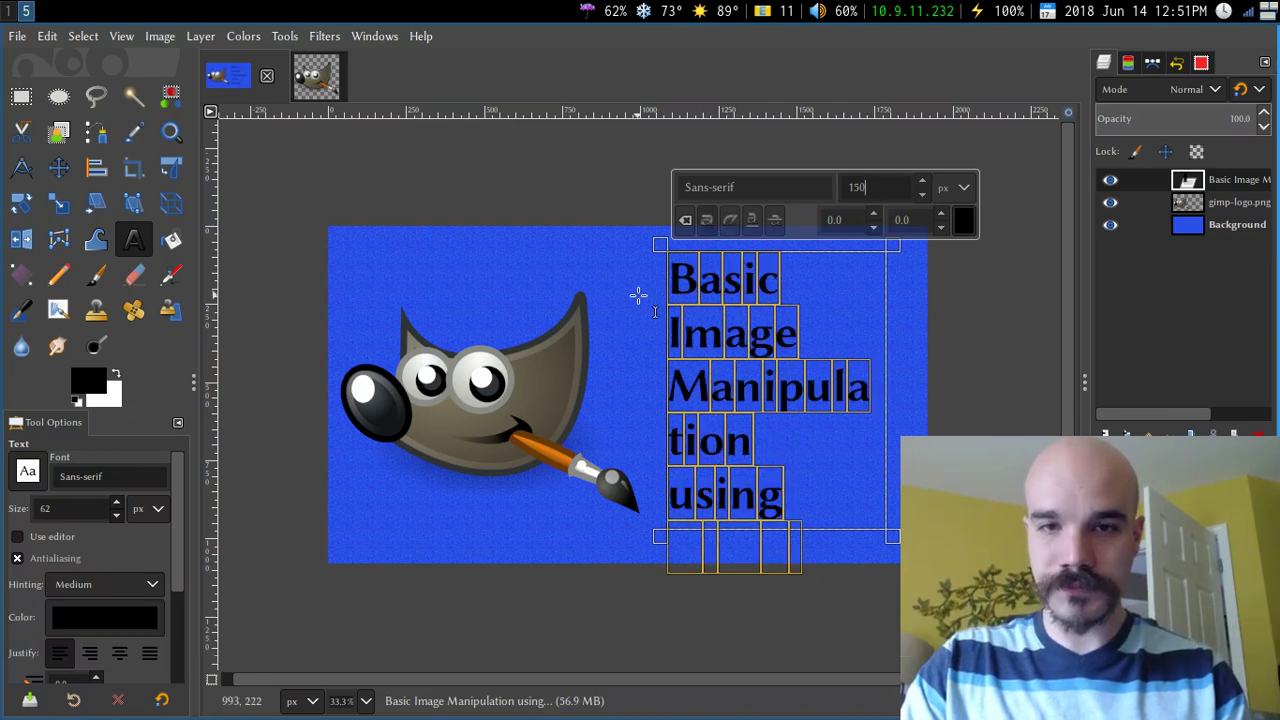
Widen the text box on both sides so the title wraps cleanly onto three lines, and lower its upper edge slightly.
left_click_drag(662, 246, 597, 245)
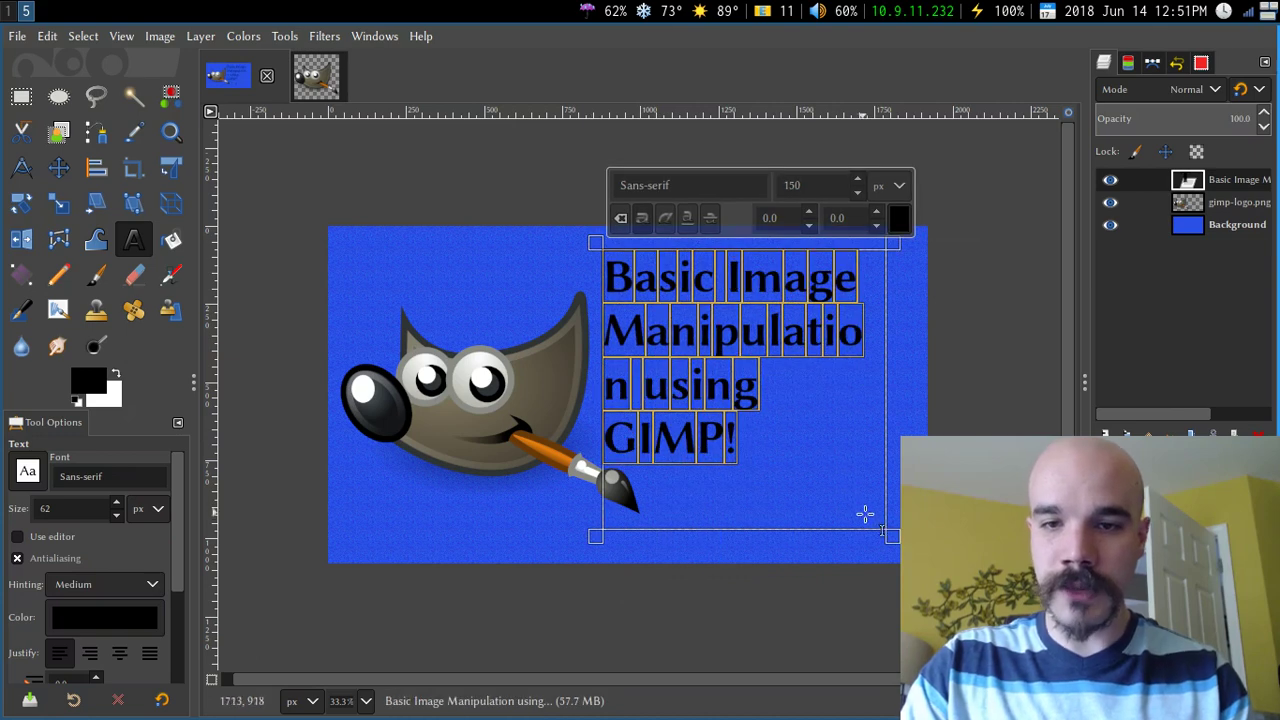
left_click_drag(903, 548, 917, 563)
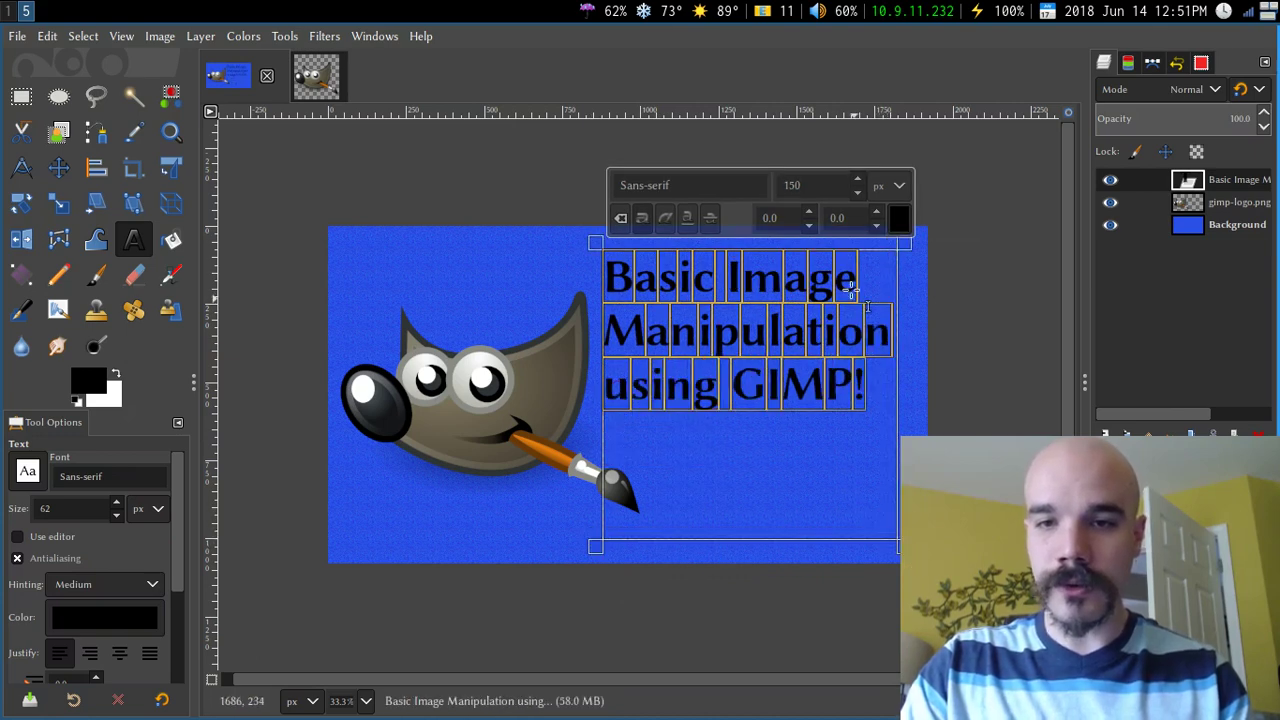
left_click(728, 278)
left_click_drag(598, 246, 594, 278)
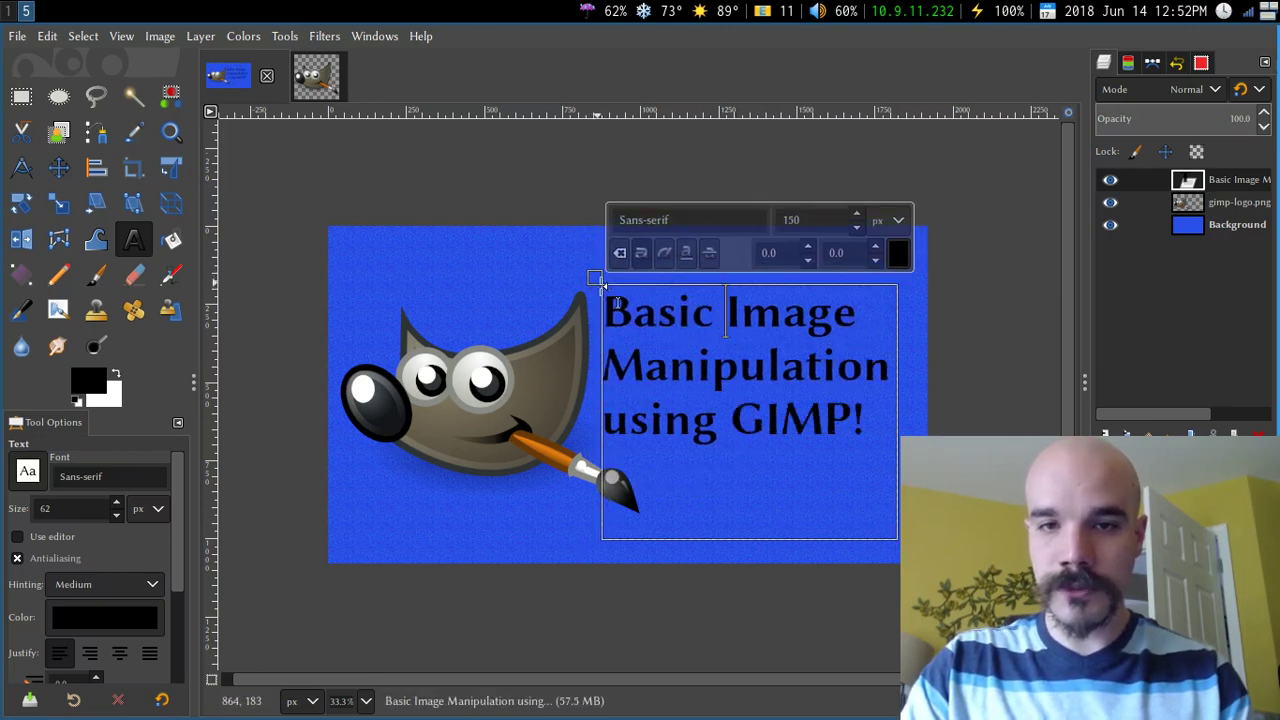
left_click(876, 423)
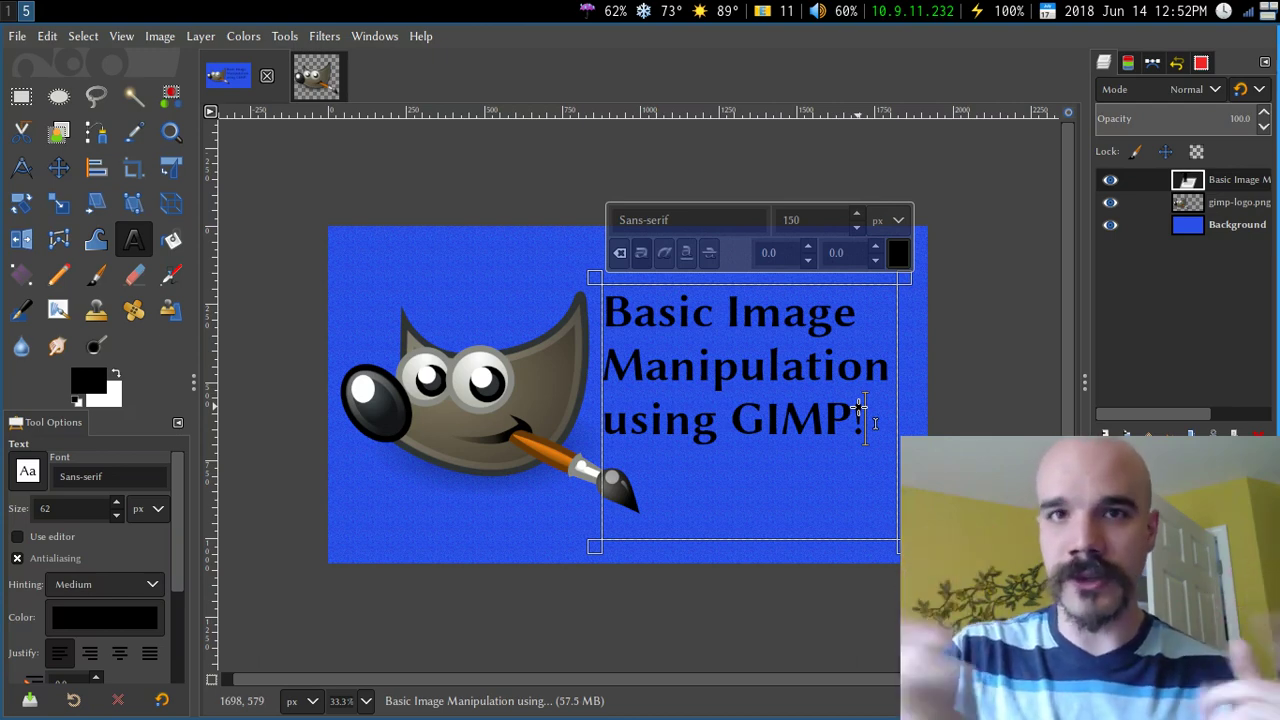
Change the color of the entire title text to white.
left_click(806, 404)
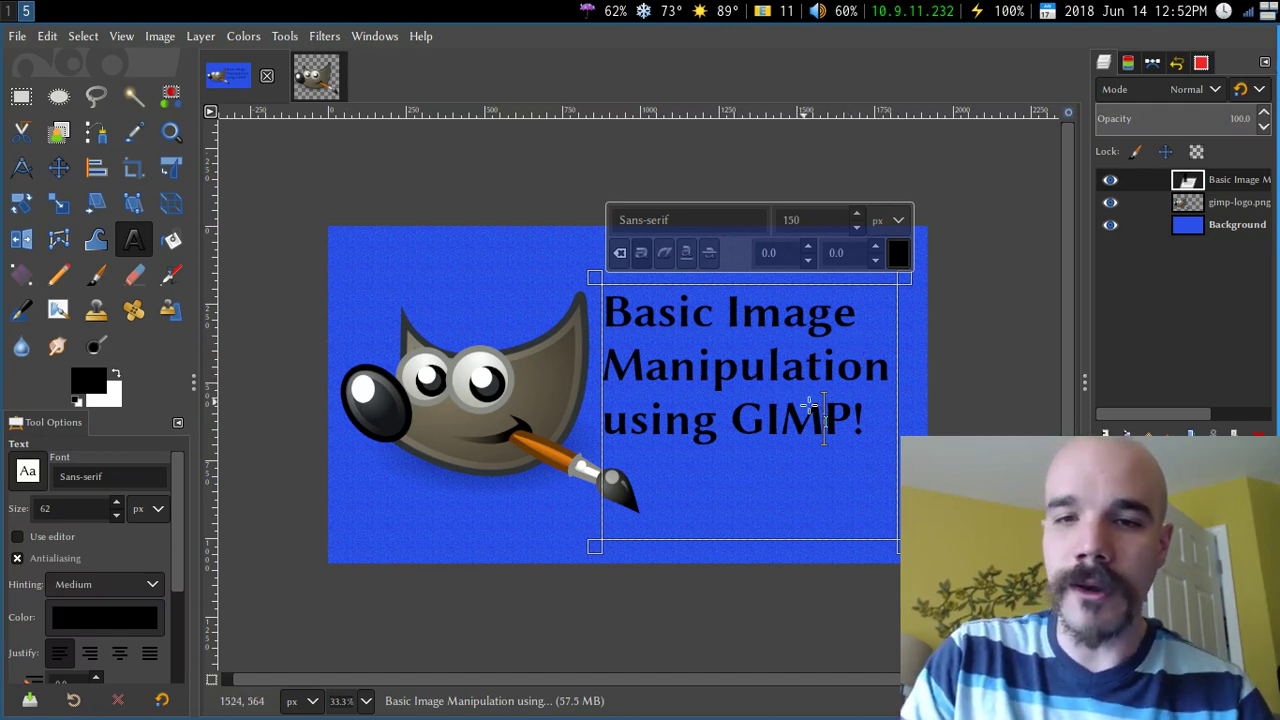
left_click(870, 416)
key("ctrl+a")
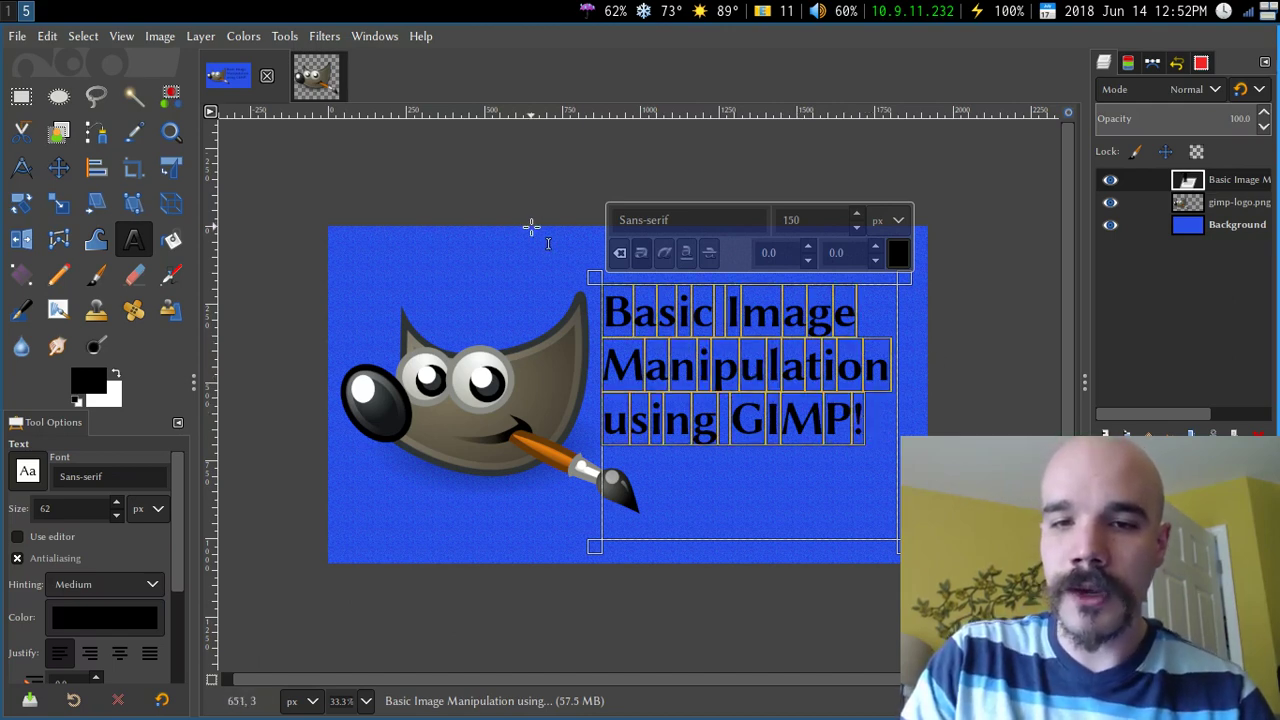
left_click(898, 256)
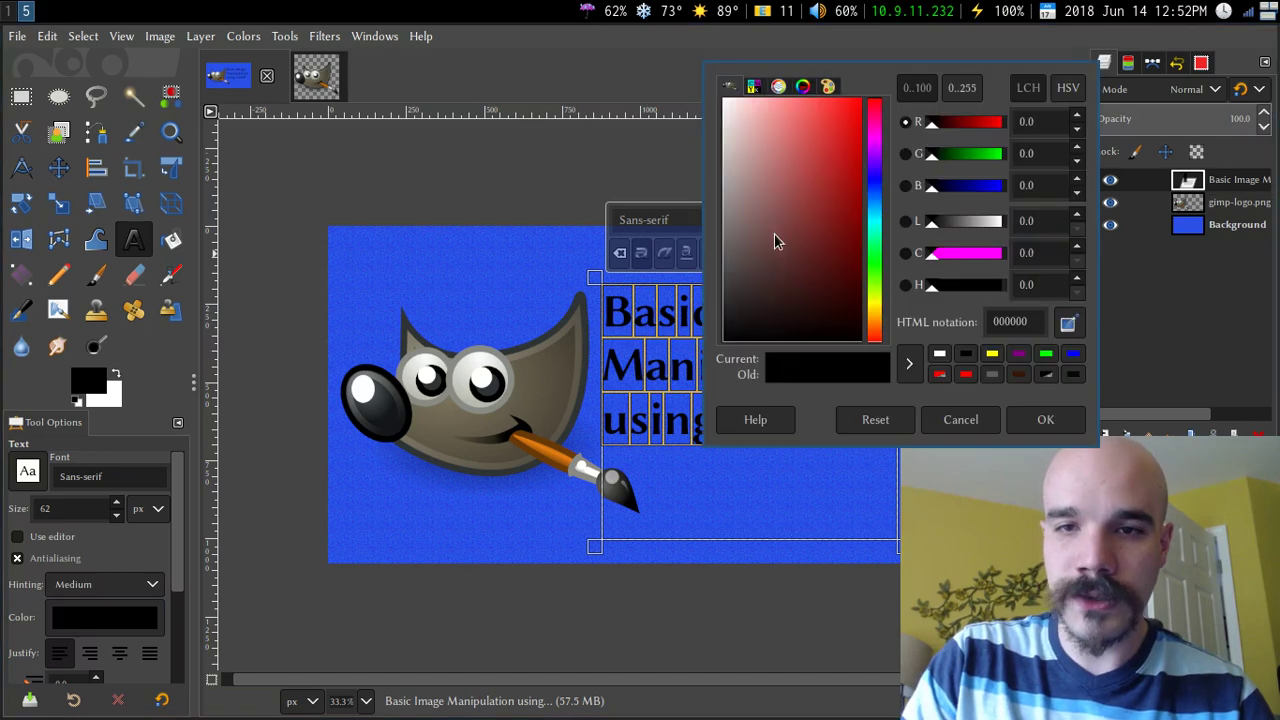
left_click(939, 353)
left_click(1076, 421)
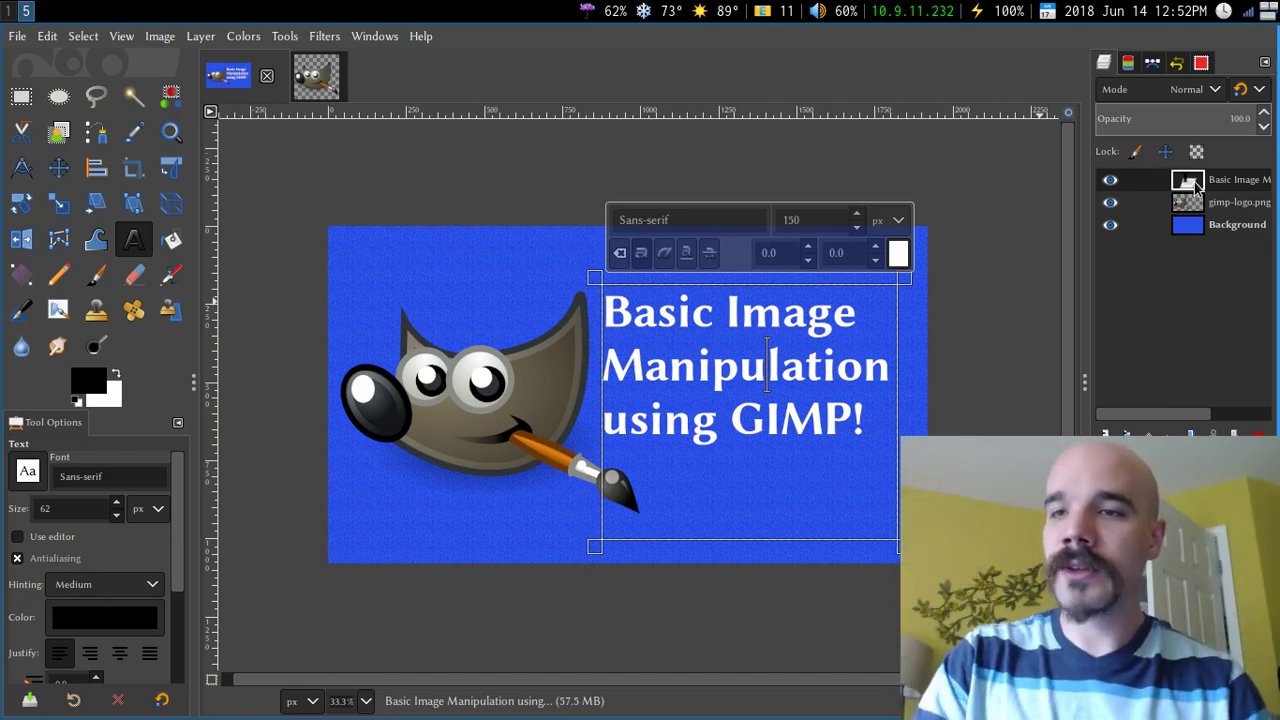
Move the text layer beneath the Background layer, and return it to the top of the layer stack.
left_click_drag(1196, 184, 1184, 258)
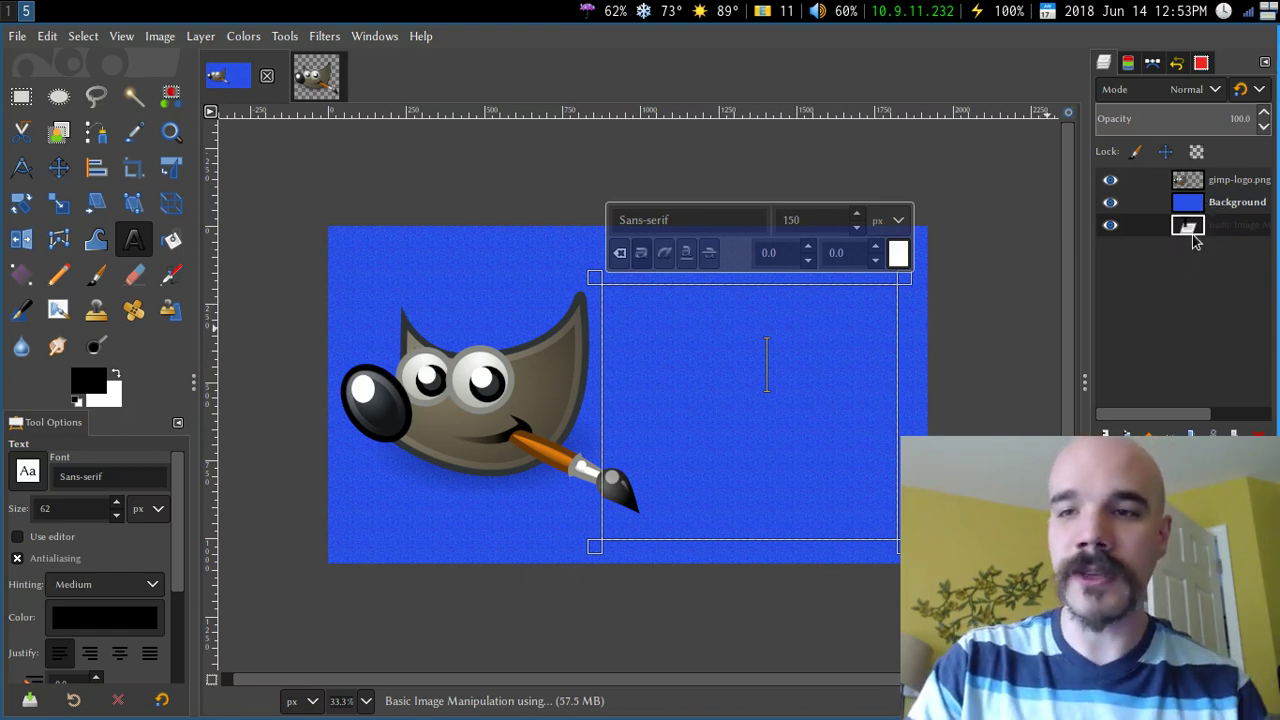
left_click_drag(1198, 228, 1196, 182)
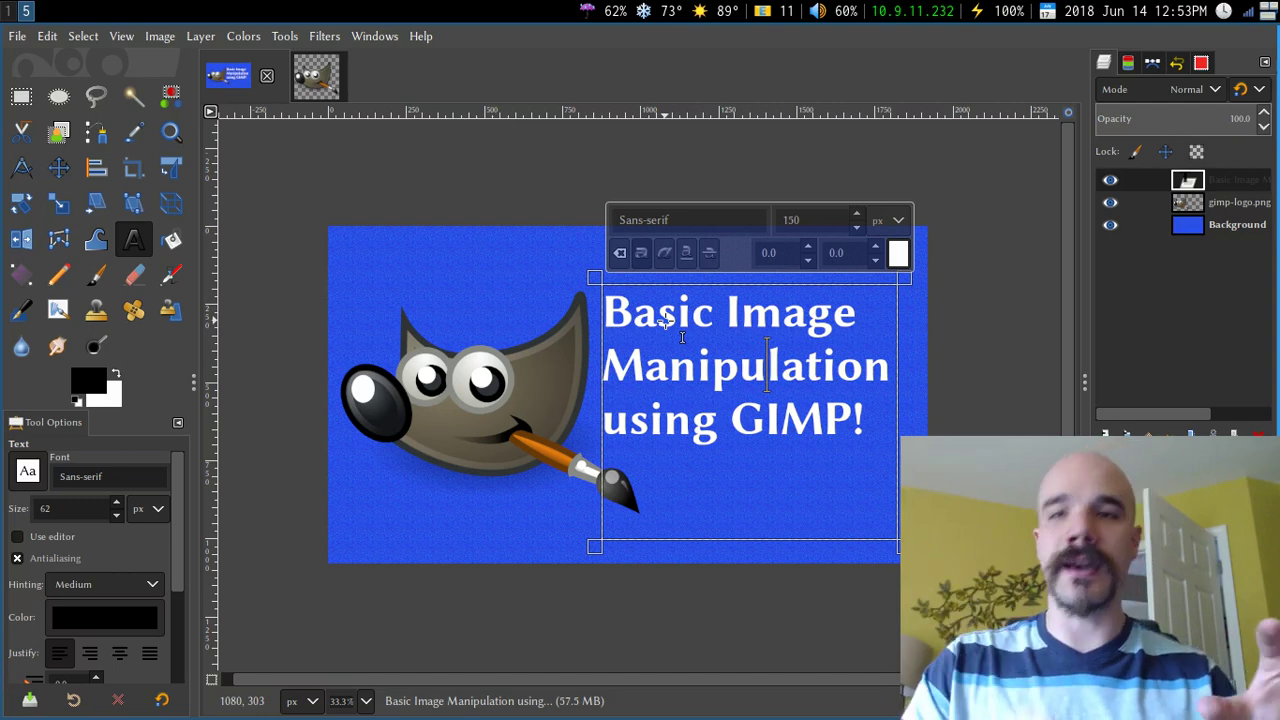
Create a selection from the text layer's alpha channel around the title letters.
right_click(1190, 184)
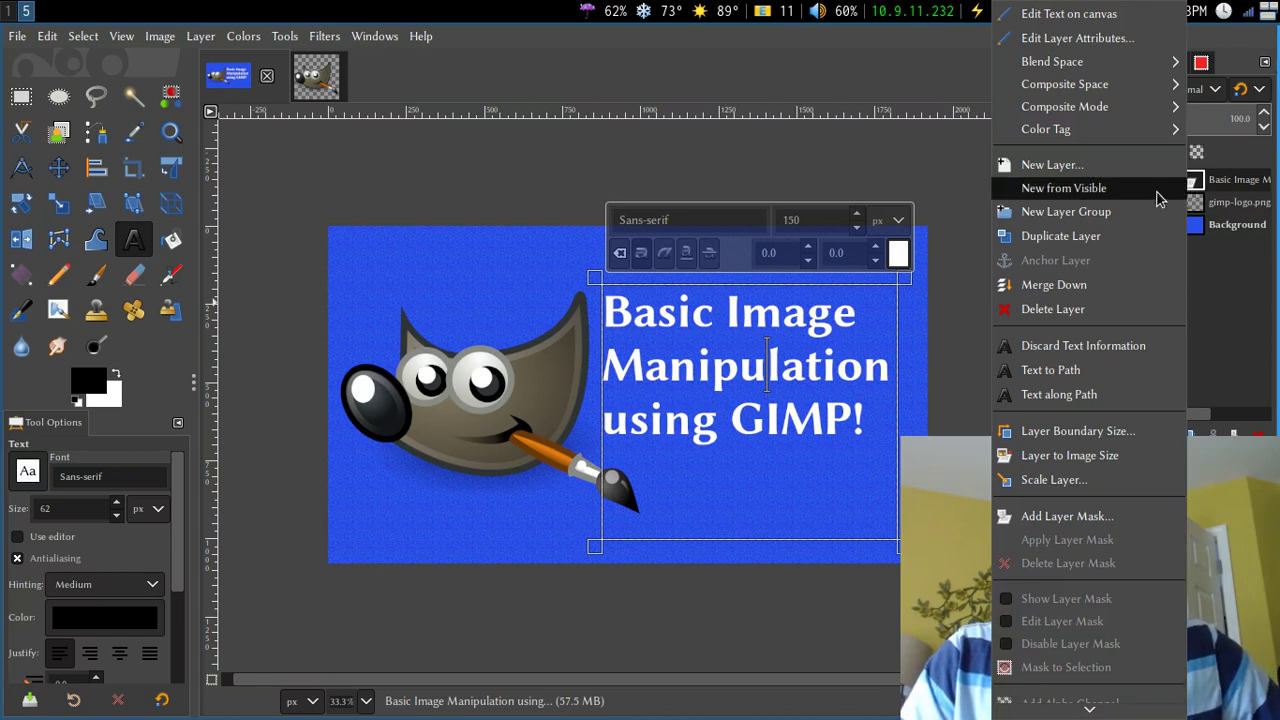
scroll(1157, 198, "down", 4)
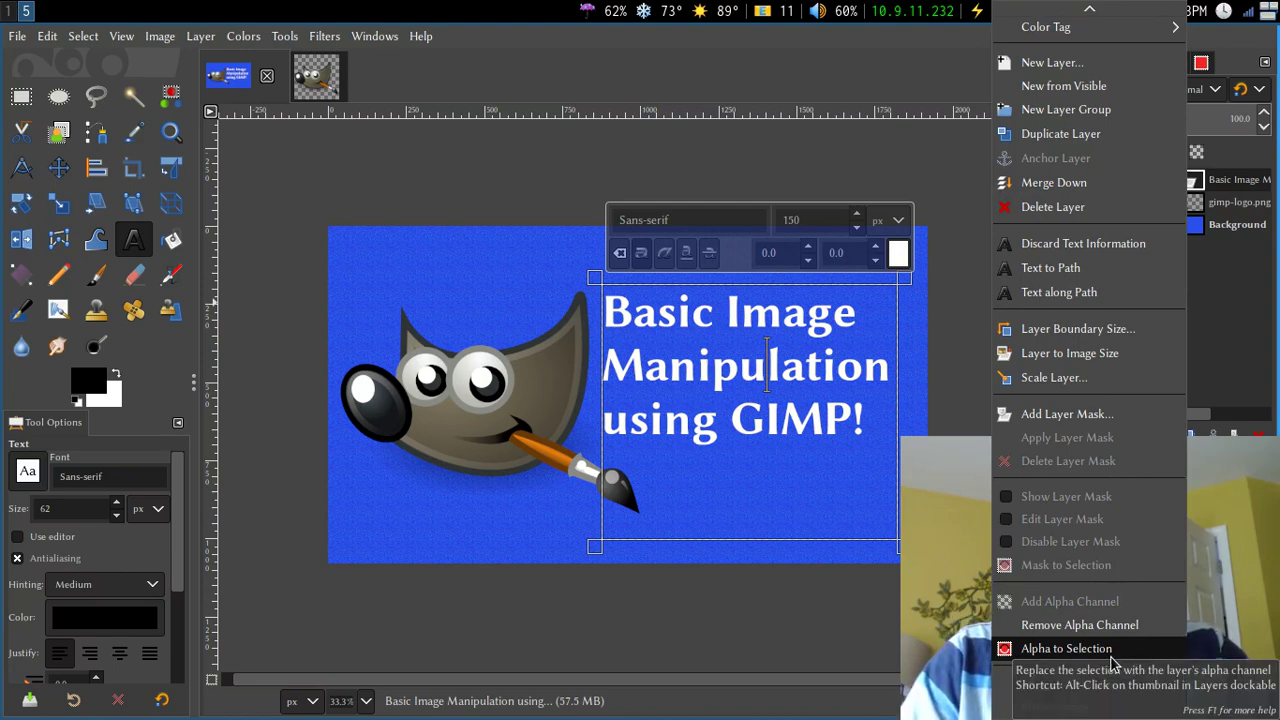
left_click(1110, 652)
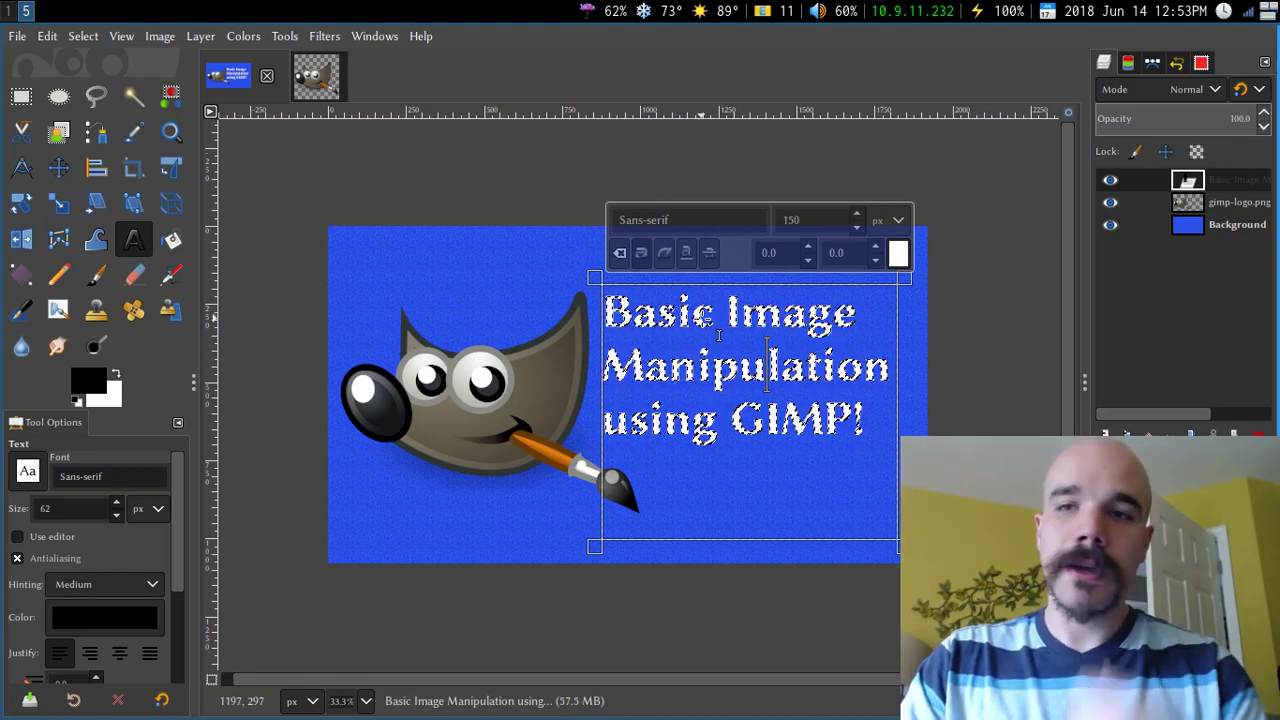
Create a new 1920 × 1080 px layer named bg, filled with transparency, above the text layer.
right_click(1208, 280)
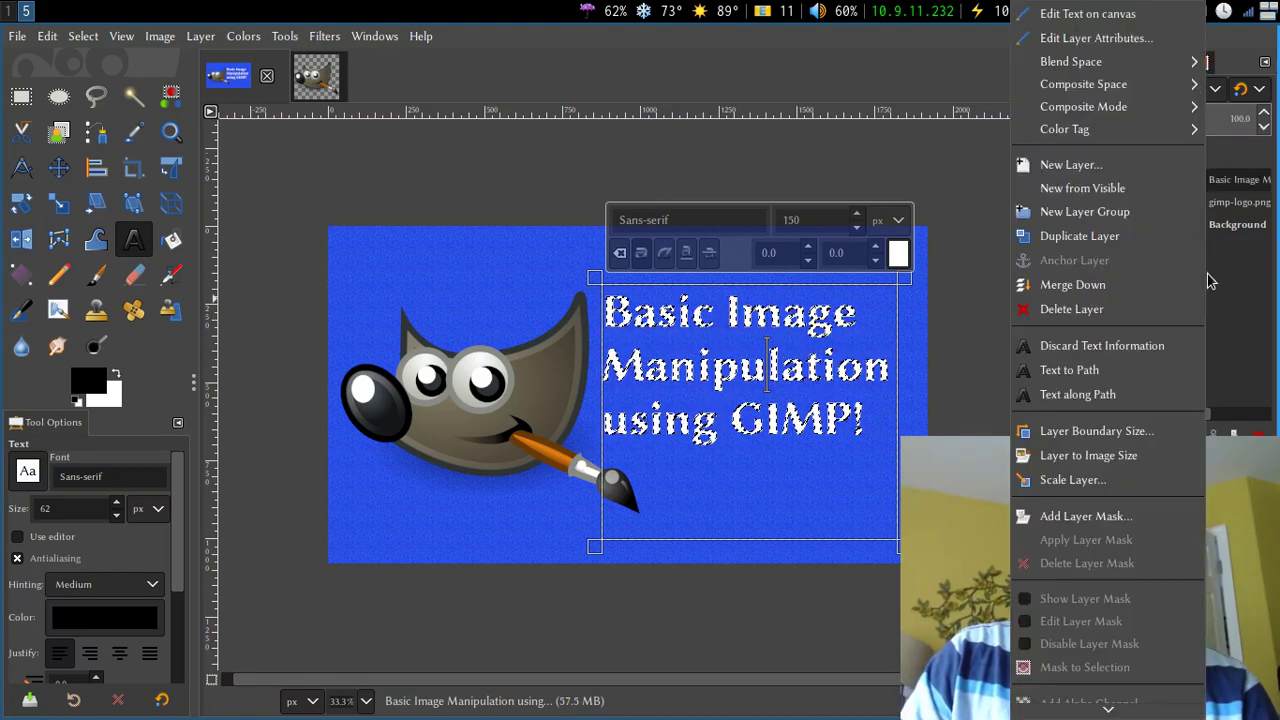
left_click(1100, 164)
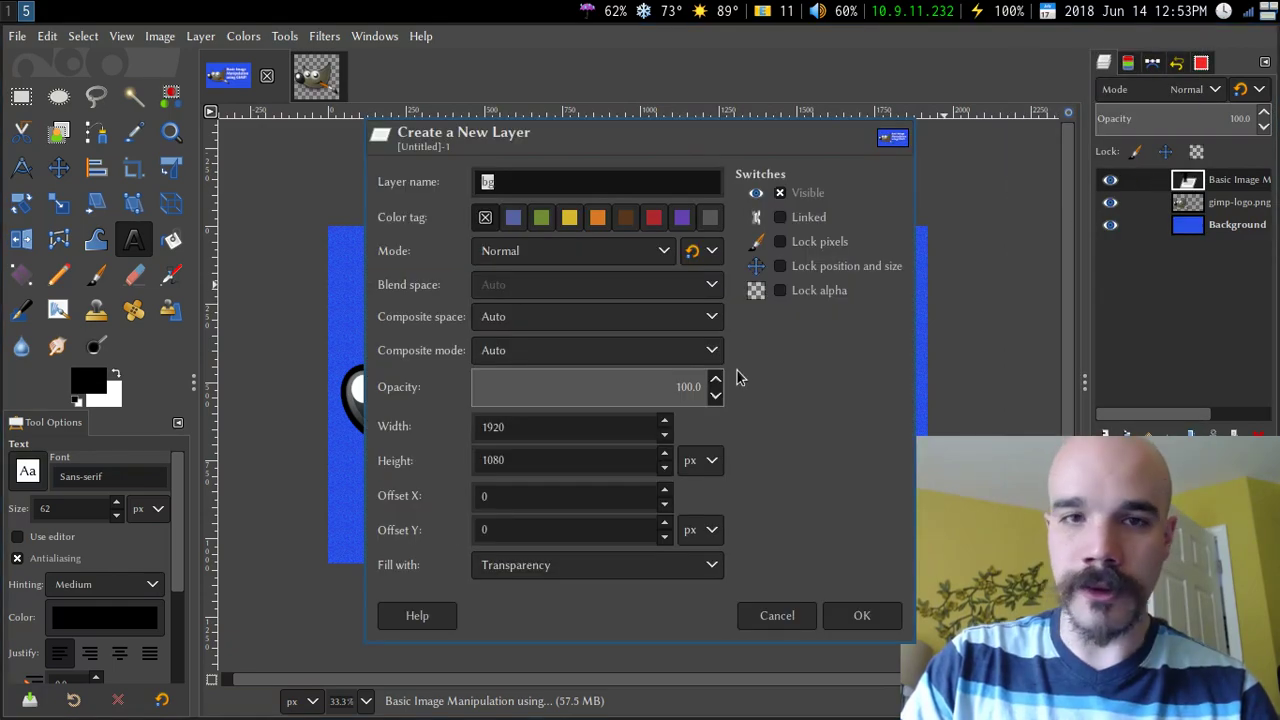
key("Return")
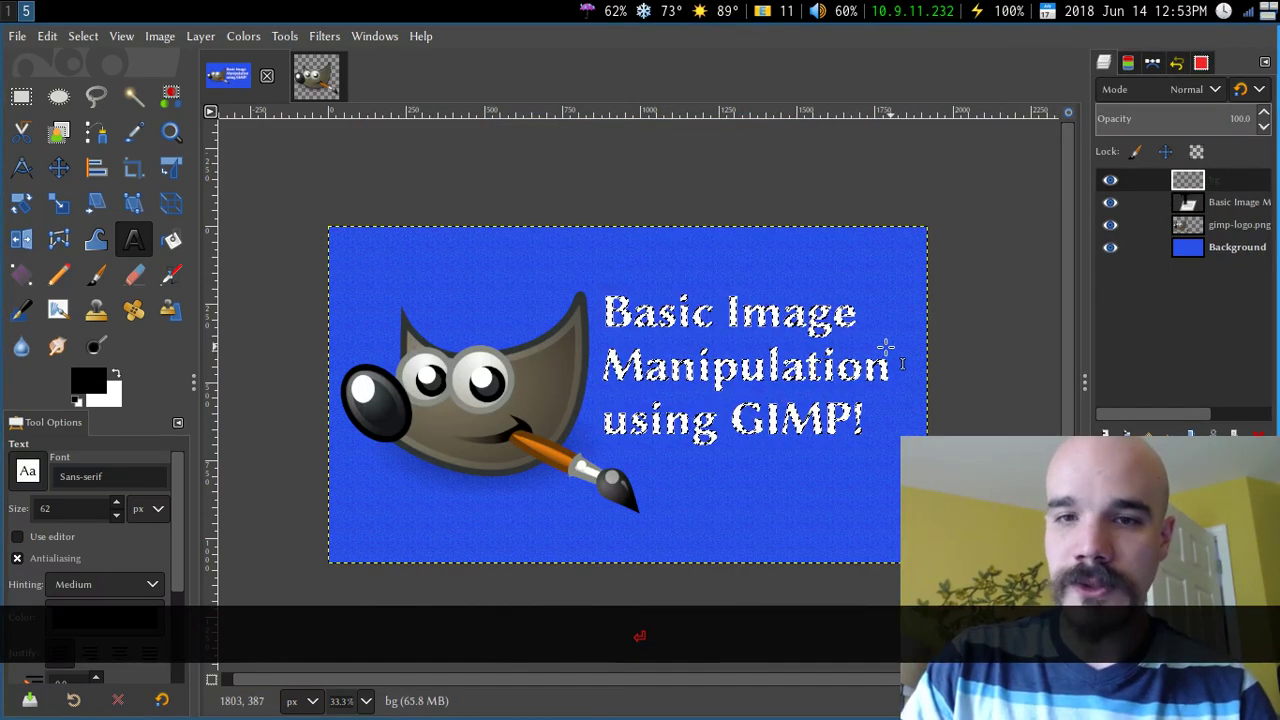
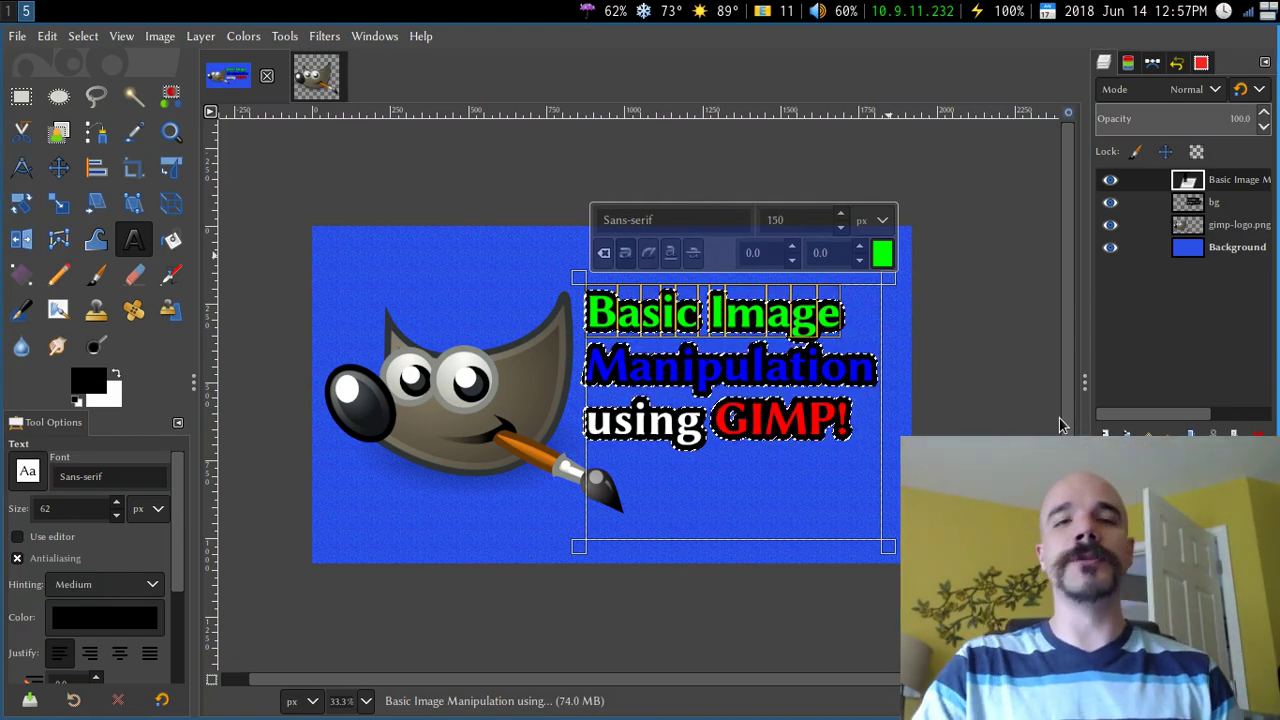
Recolor the word "Image" in the title to purple (800080).
double_click(799, 328)
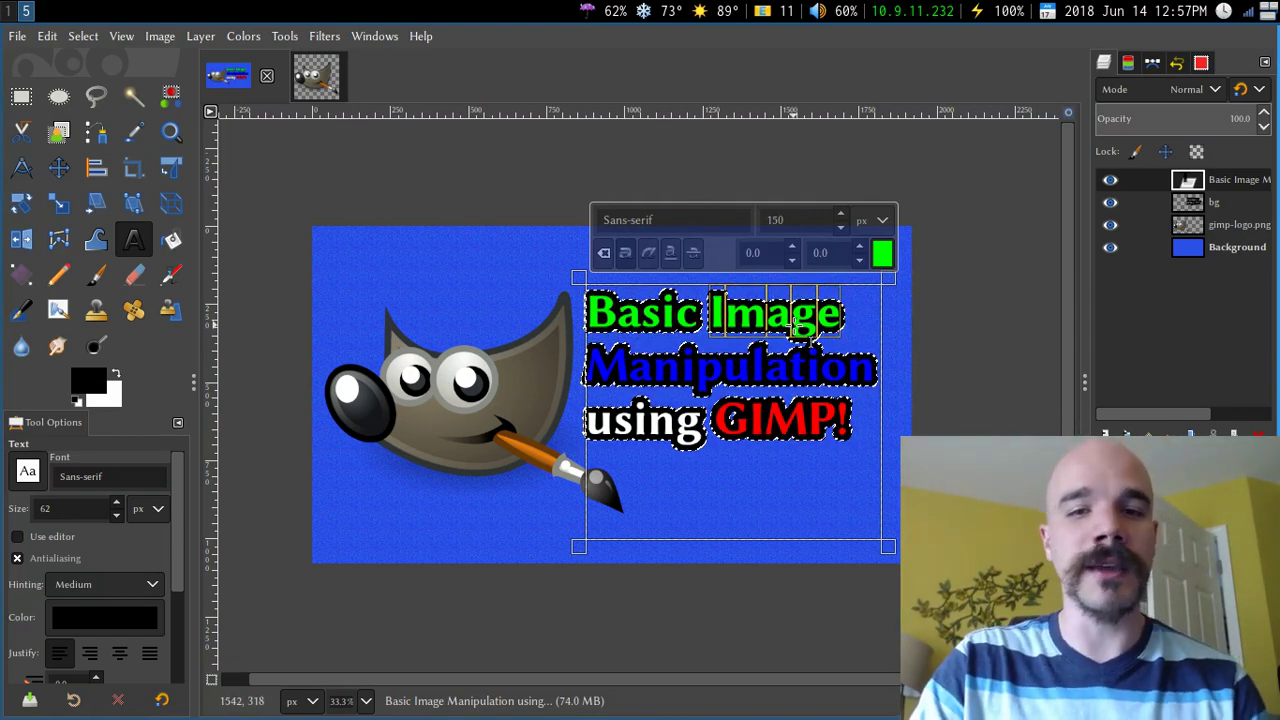
left_click(882, 254)
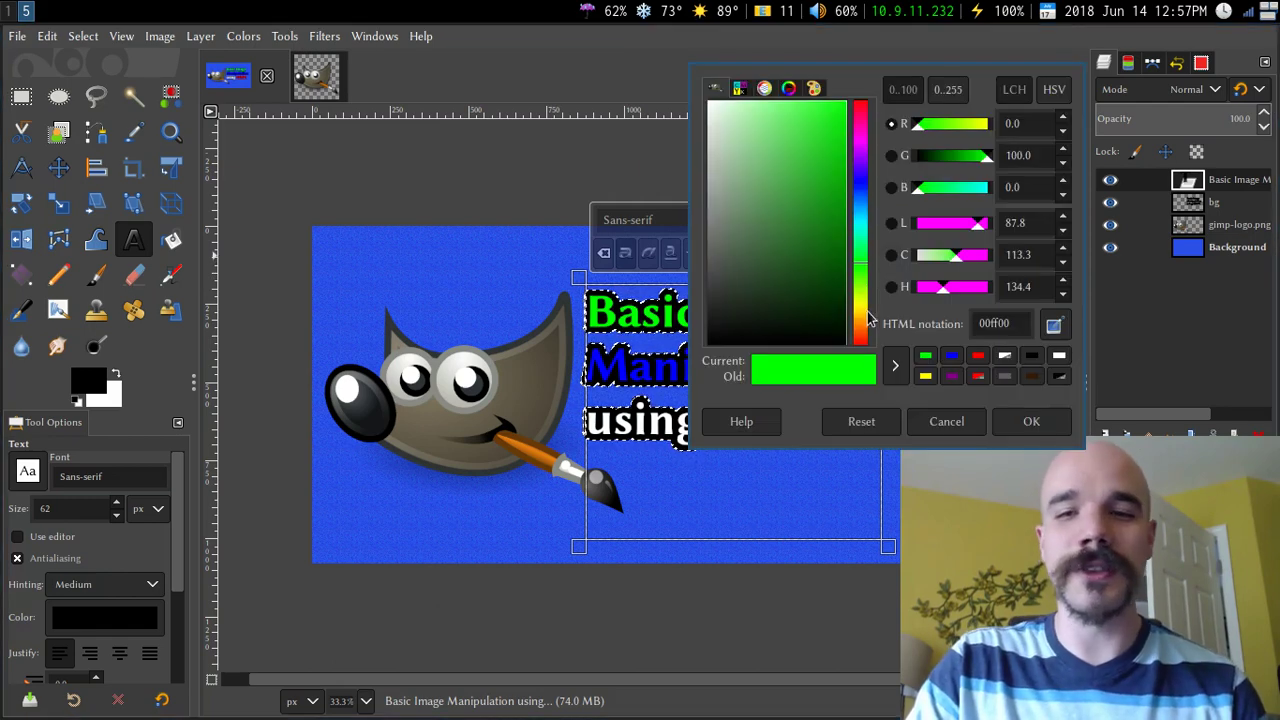
left_click(951, 377)
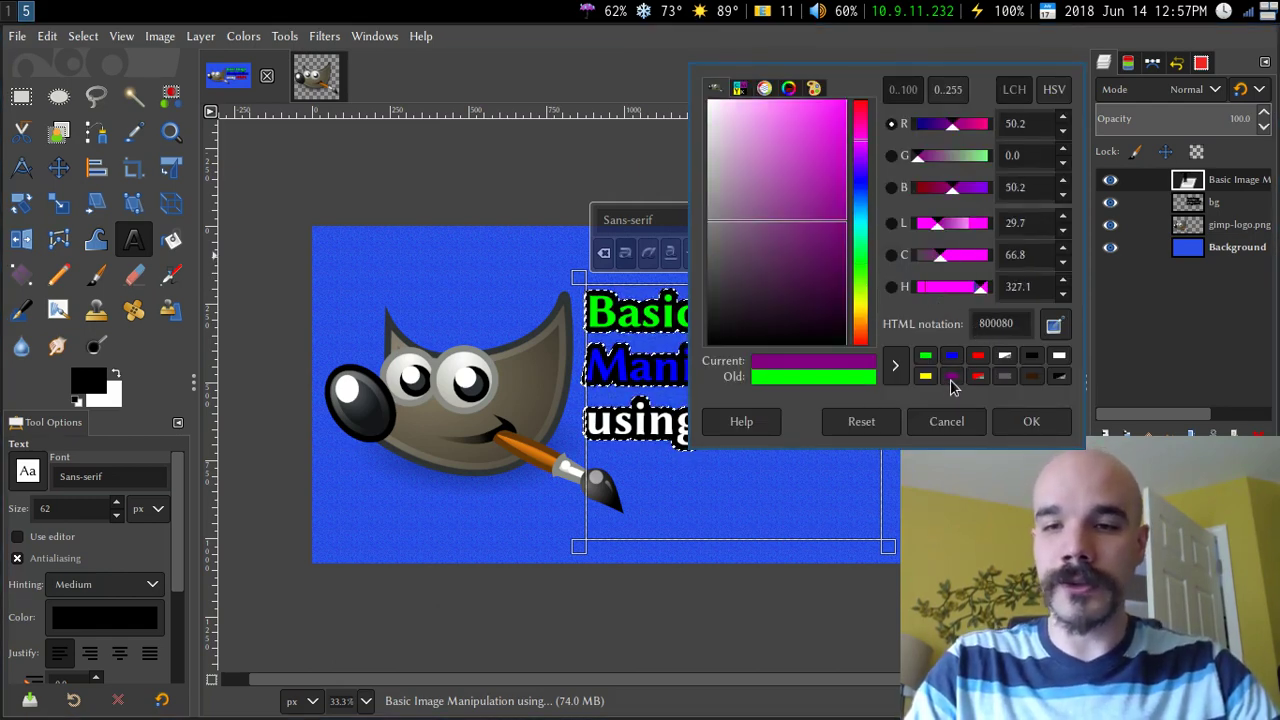
left_click(1054, 417)
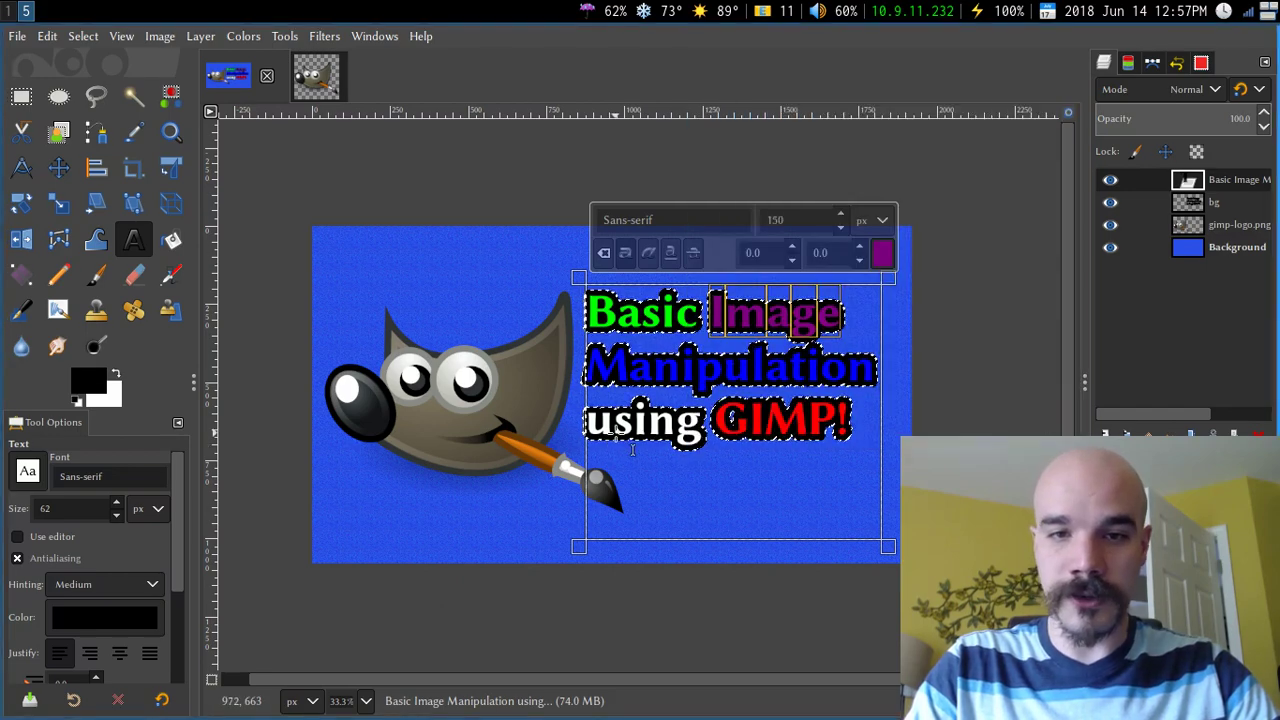
Try recoloring the word "using" in the title to cyan (00ffff), and undo the change.
left_click(882, 253)
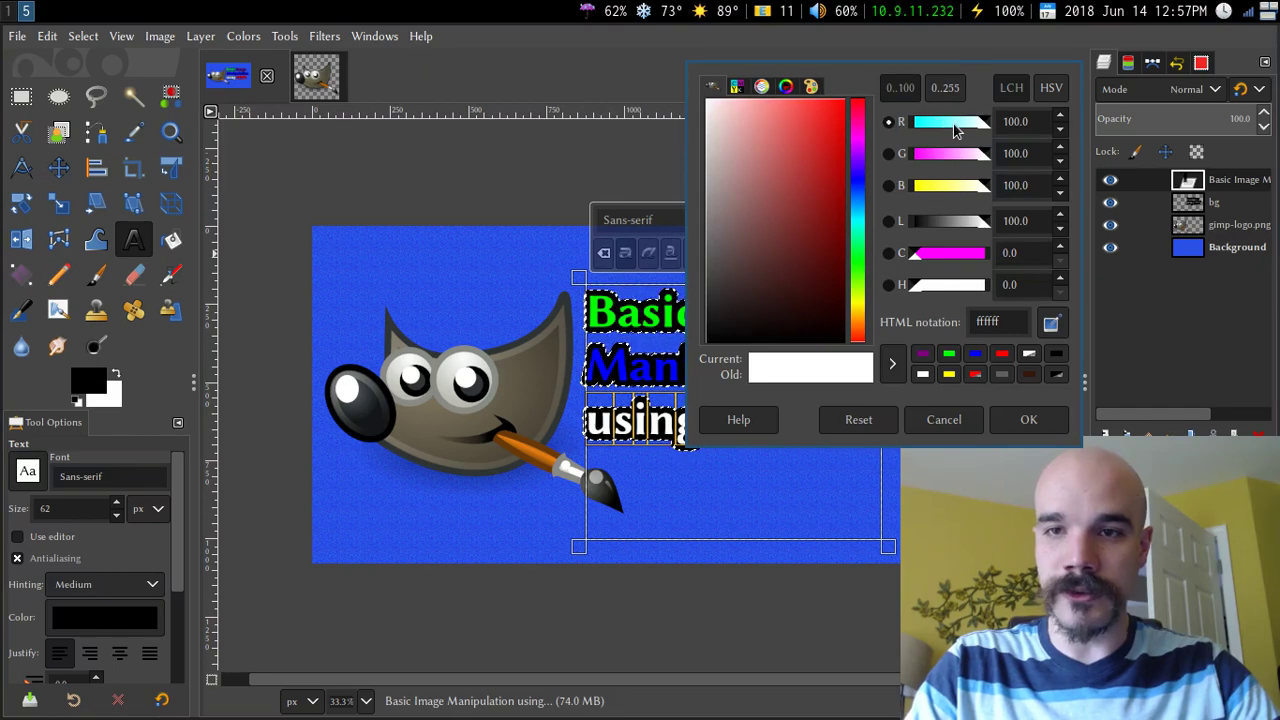
left_click_drag(978, 122, 826, 137)
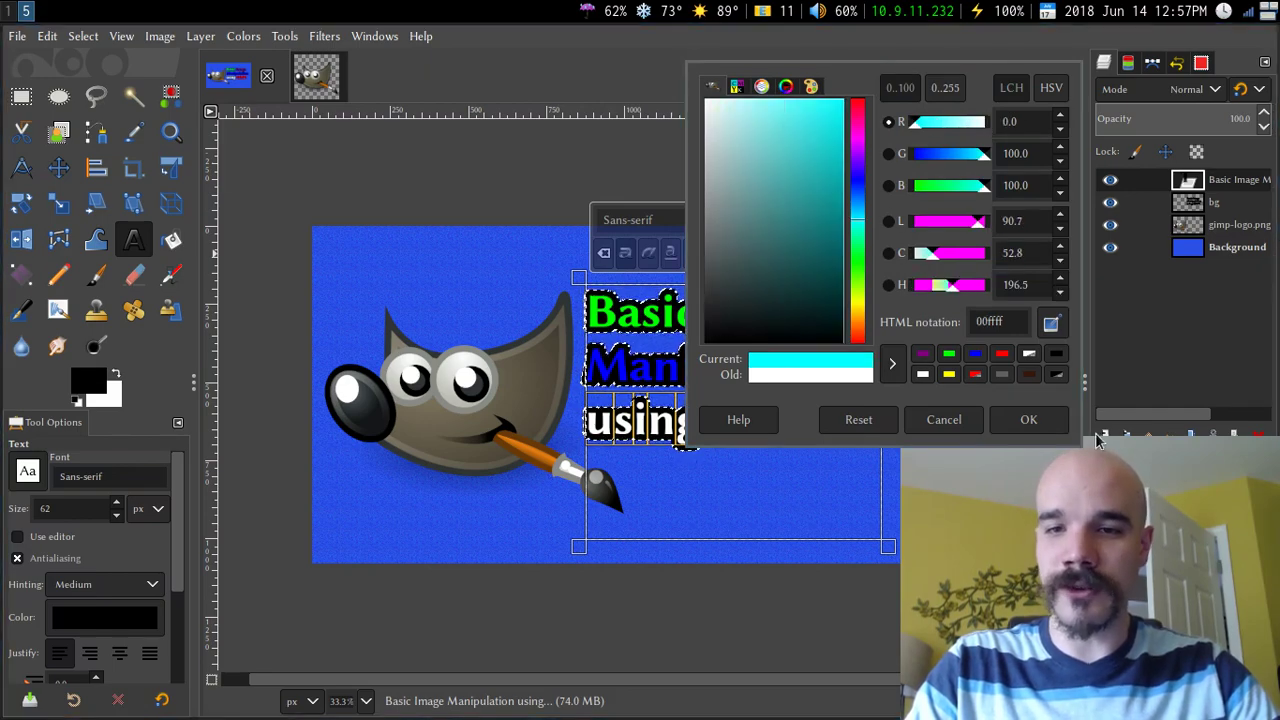
left_click(1033, 422)
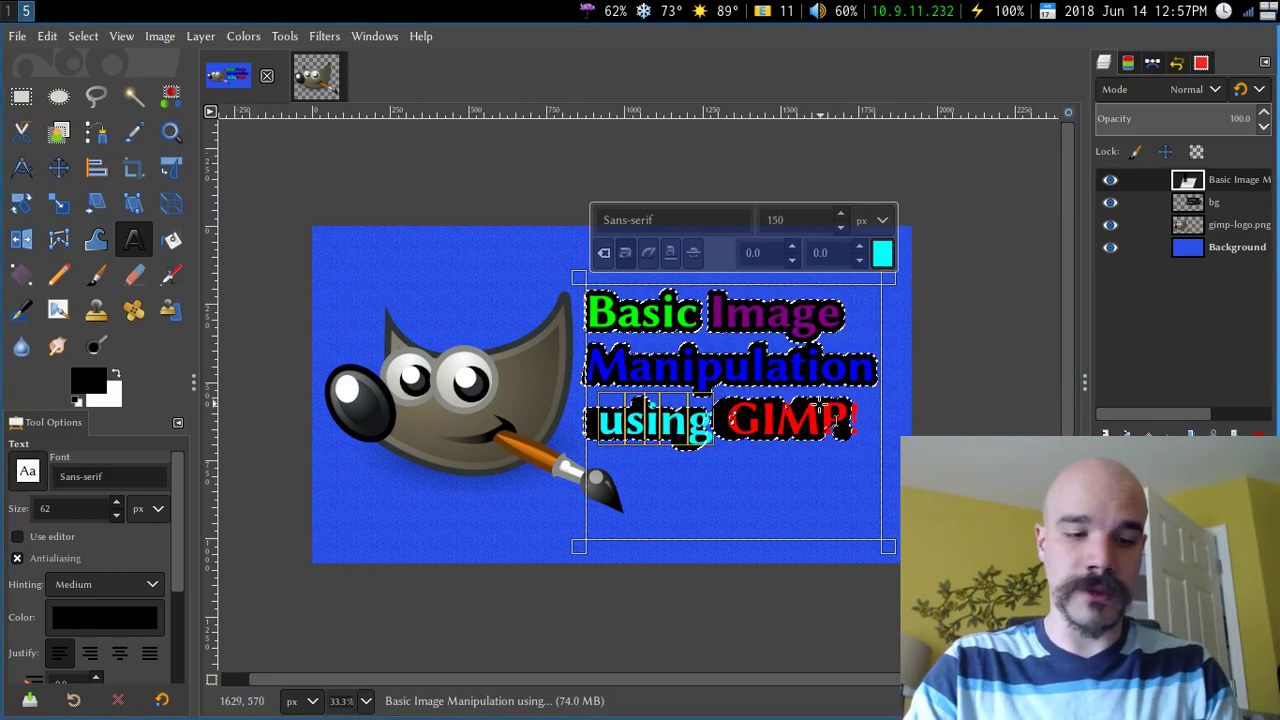
key("ctrl+z")
Retry coloring the word "using" with the recent cyan color, and undo that recolor as well.
left_click(666, 422)
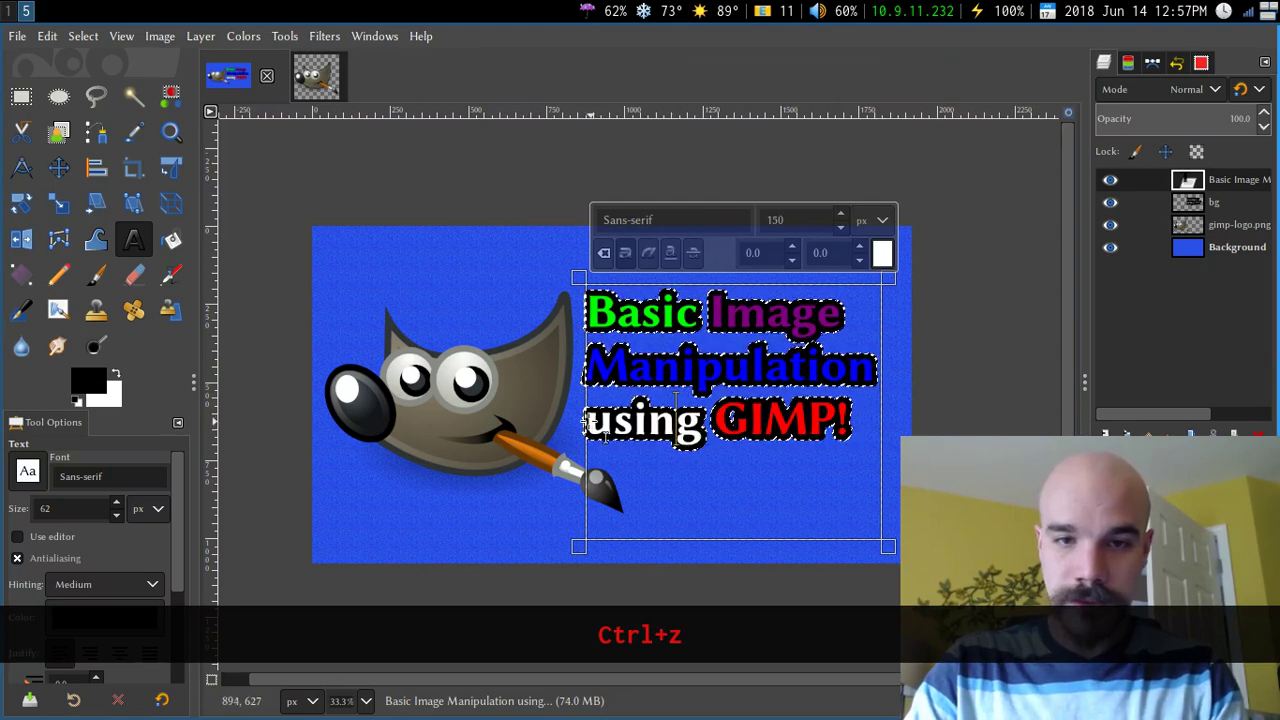
left_click_drag(611, 438, 676, 444)
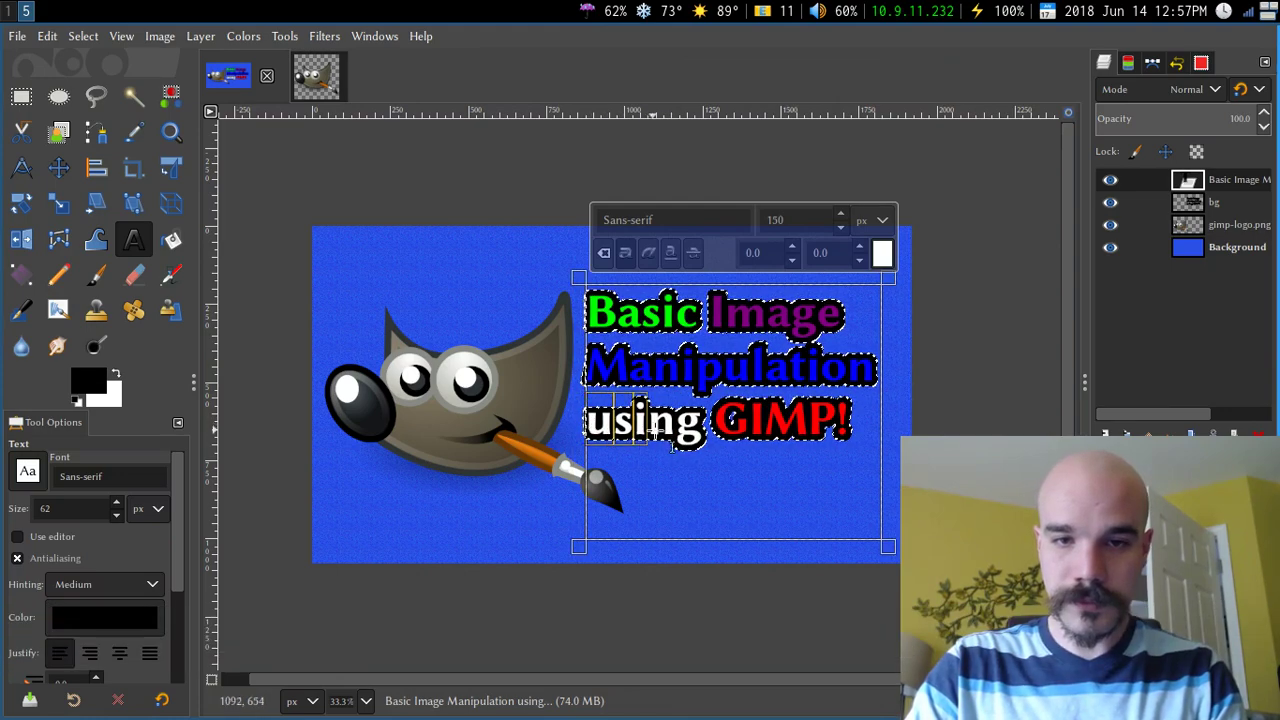
left_click(884, 256)
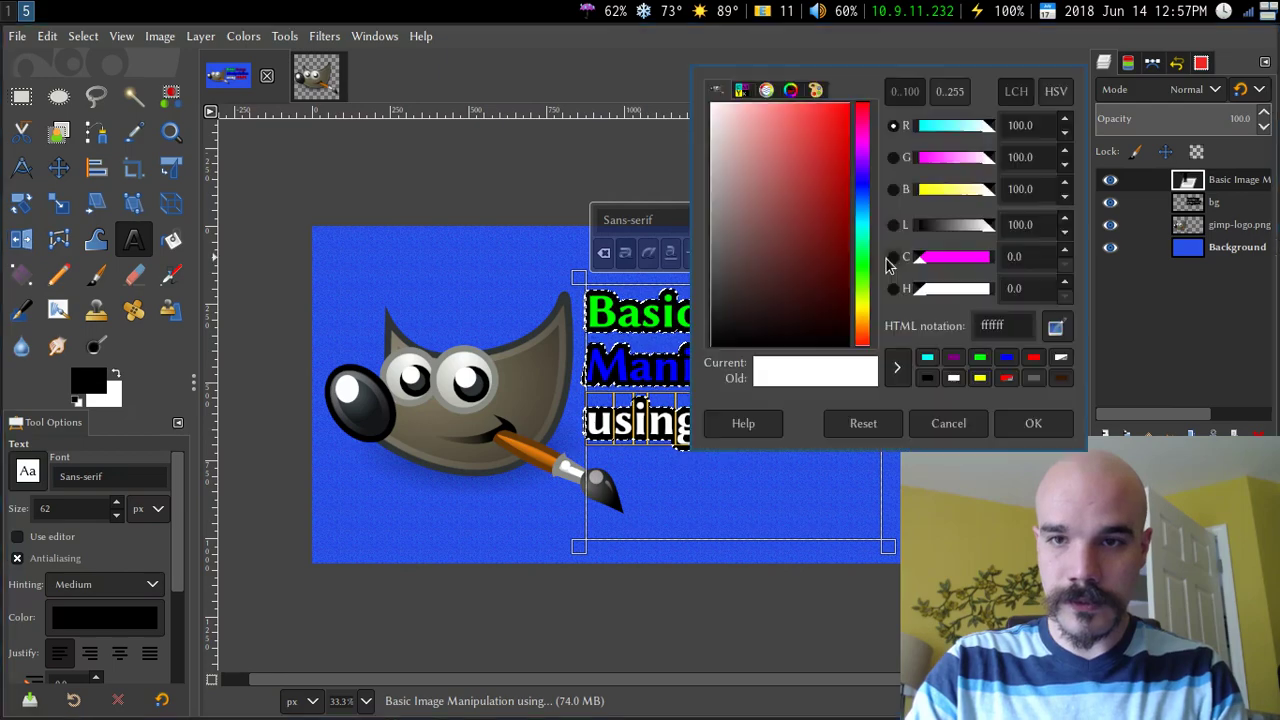
left_click(928, 358)
left_click(1004, 422)
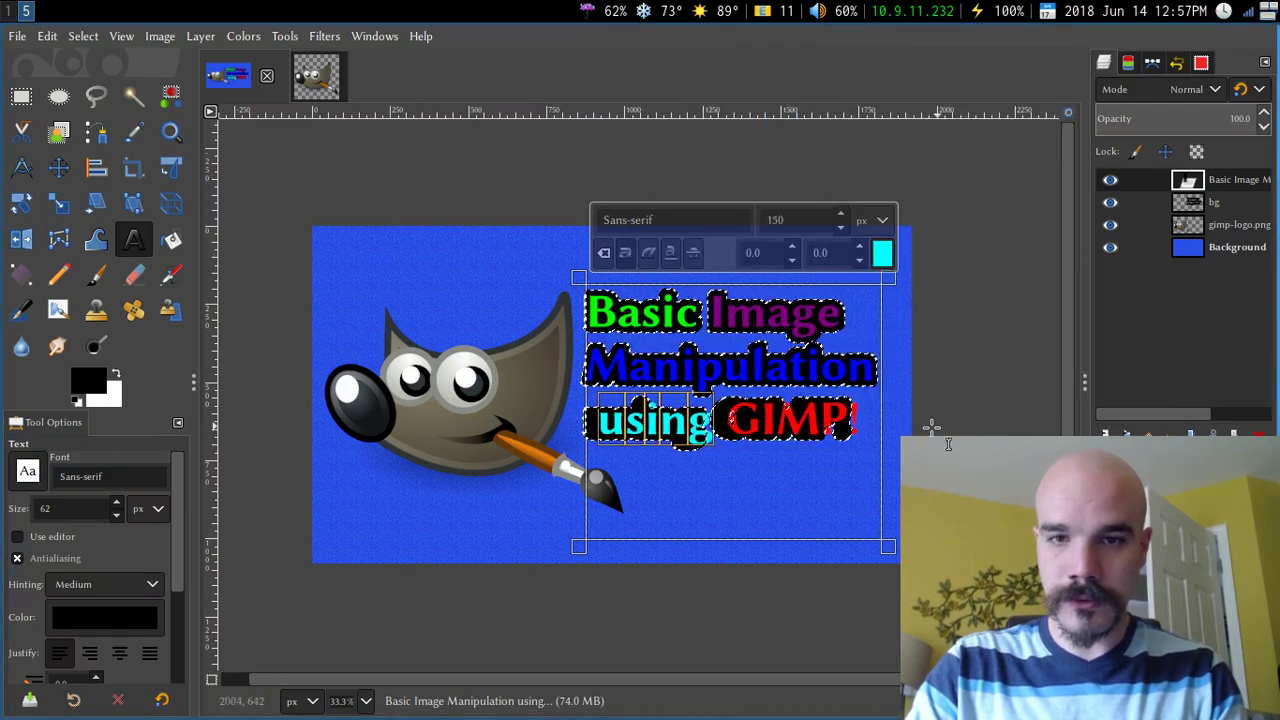
key("ctrl+z")
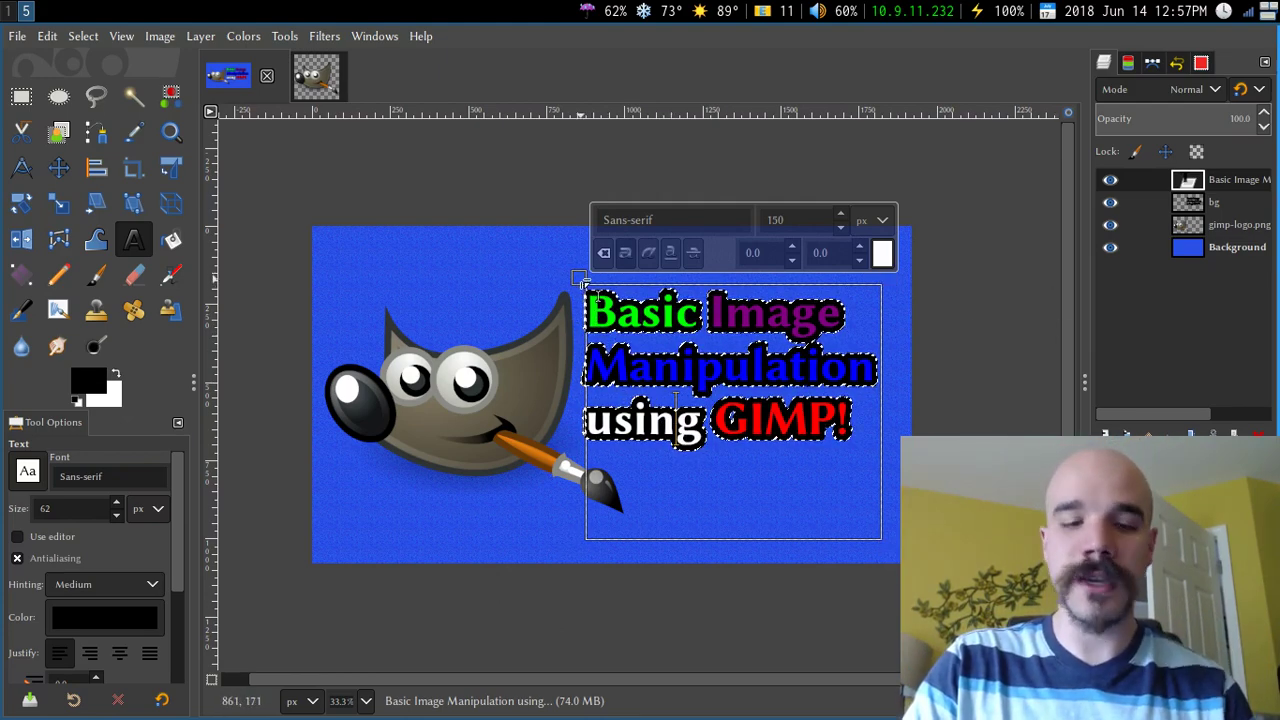
Leave text editing, try moving the black outline separately from the title text, and undo the move.
key("Escape")
key("Escape")
key("m")
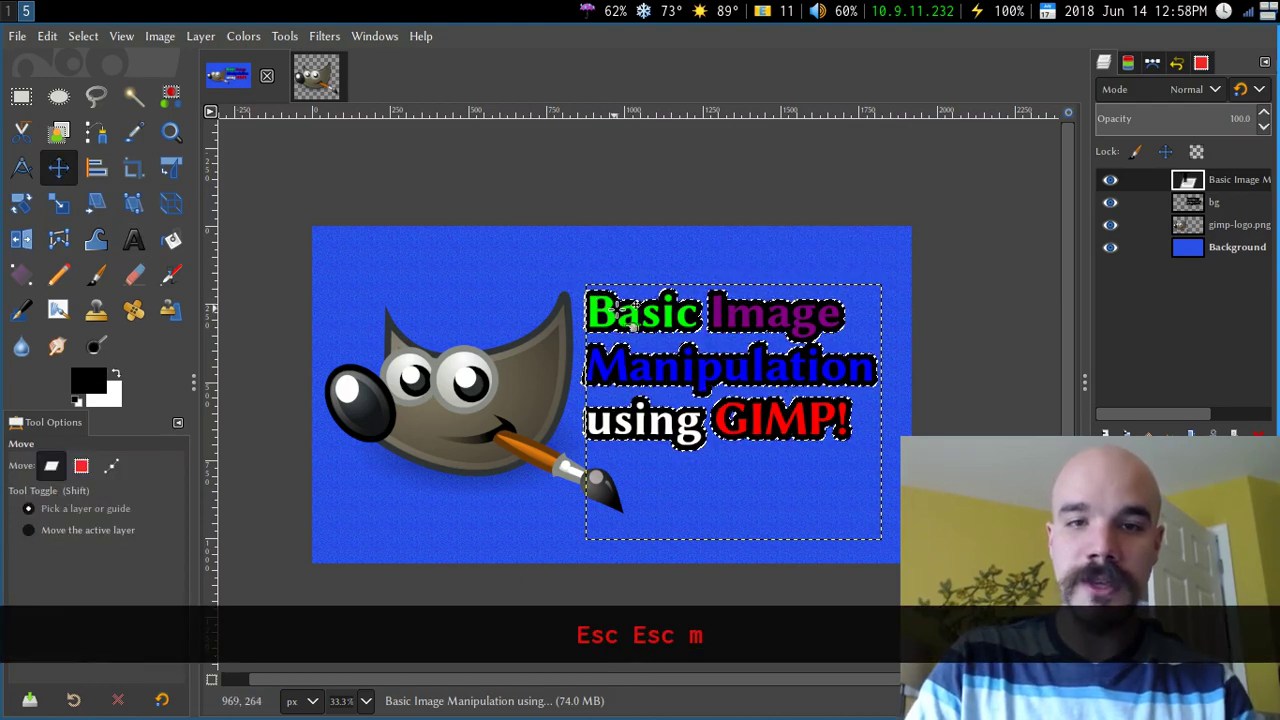
left_click_drag(628, 318, 440, 285)
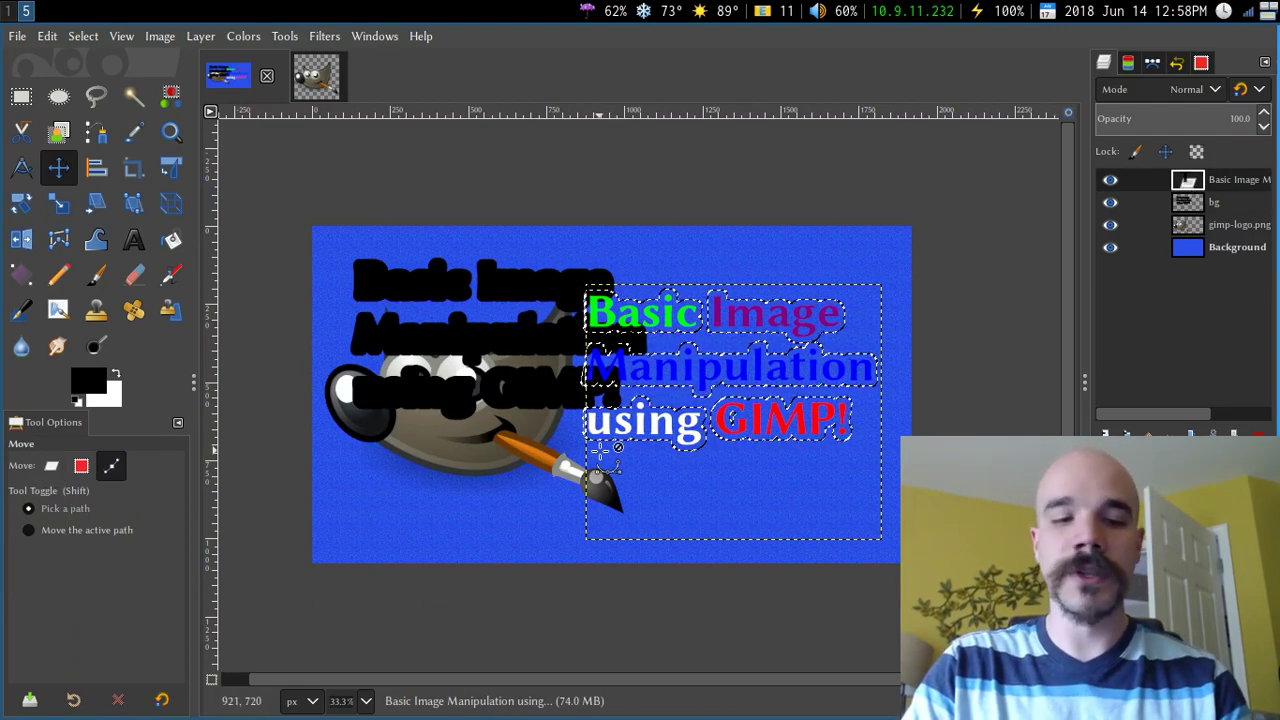
key("ctrl+z")
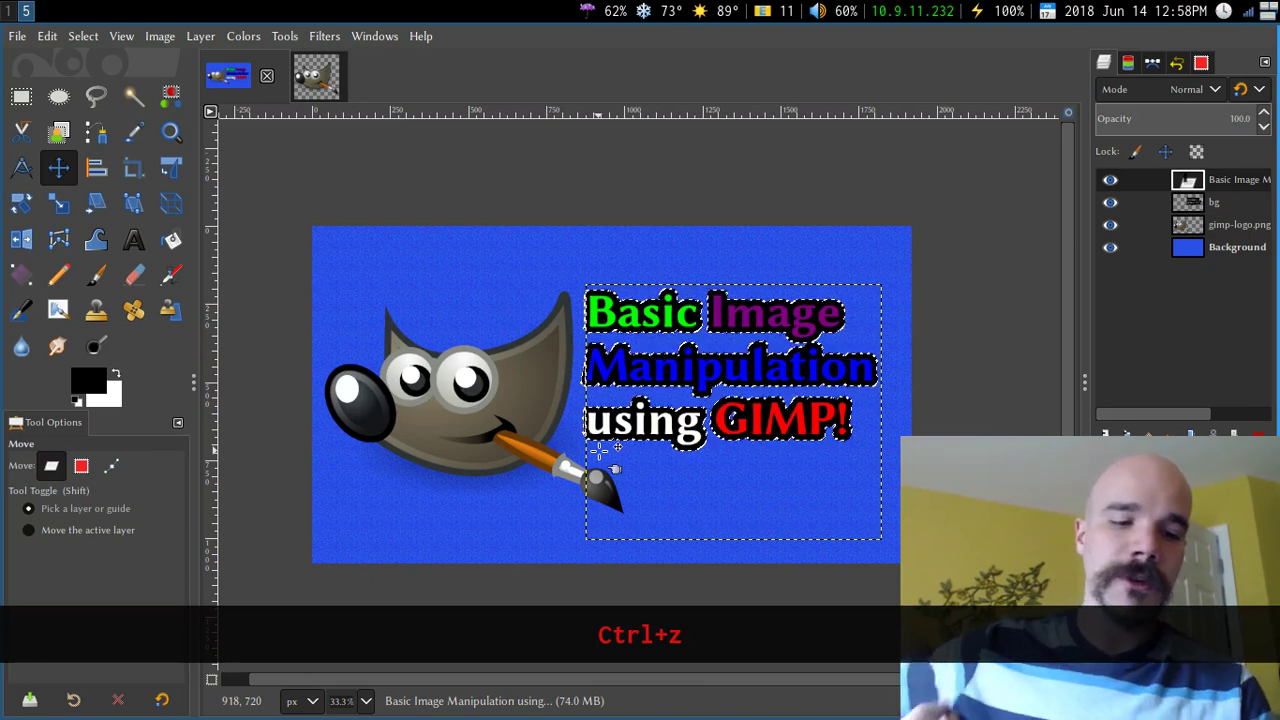
Select the entire canvas and link the title text layer with the bg layer.
key("ctrl+a")
key("Escape")
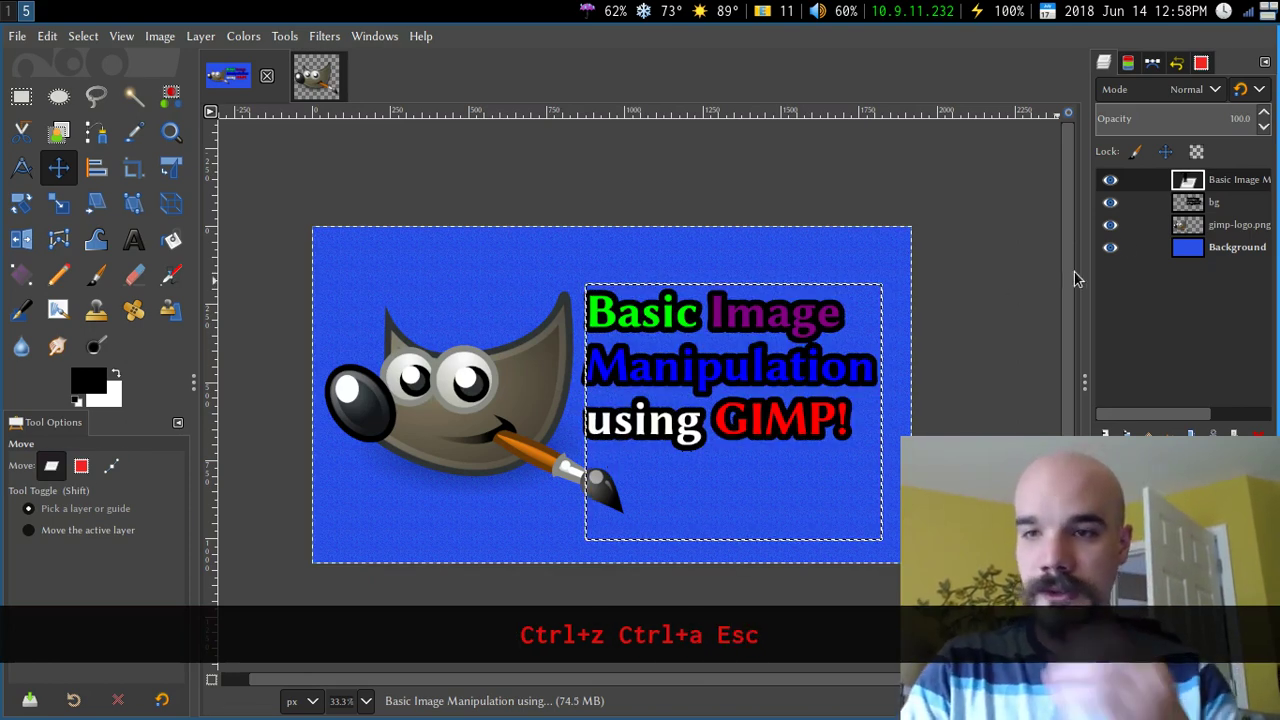
left_click(1227, 208)
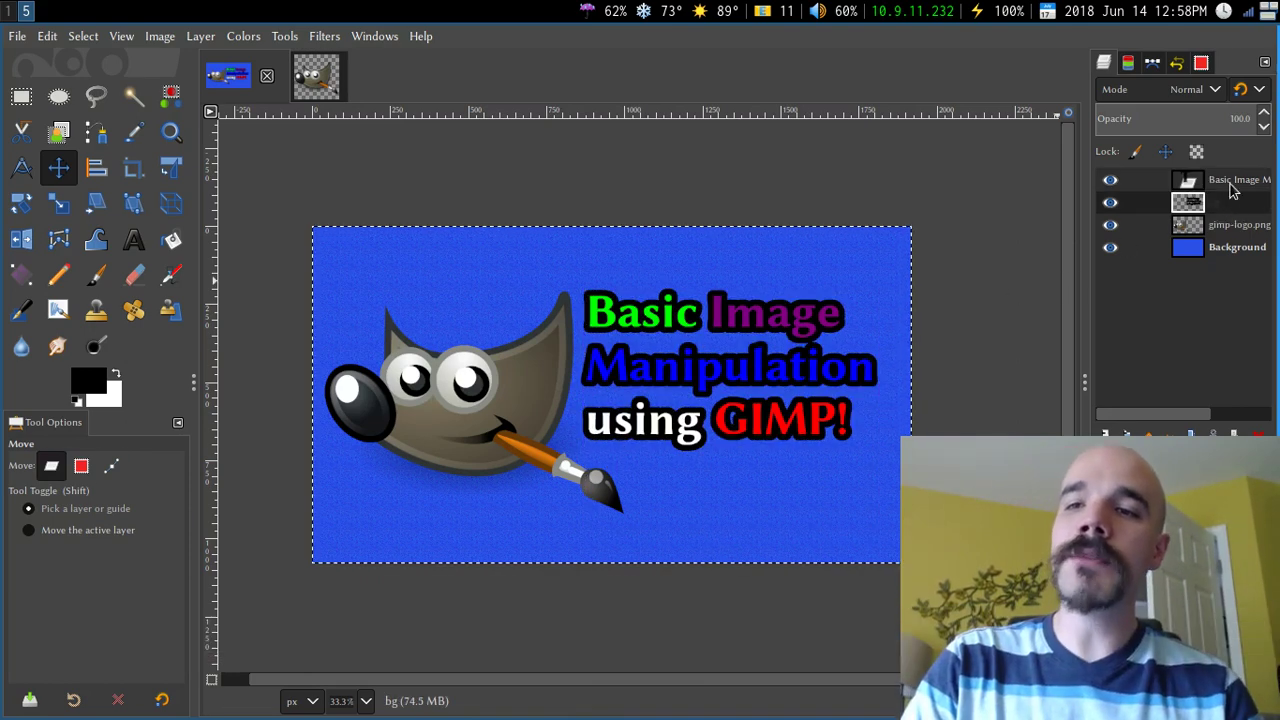
left_click(1230, 184)
left_click(1205, 201)
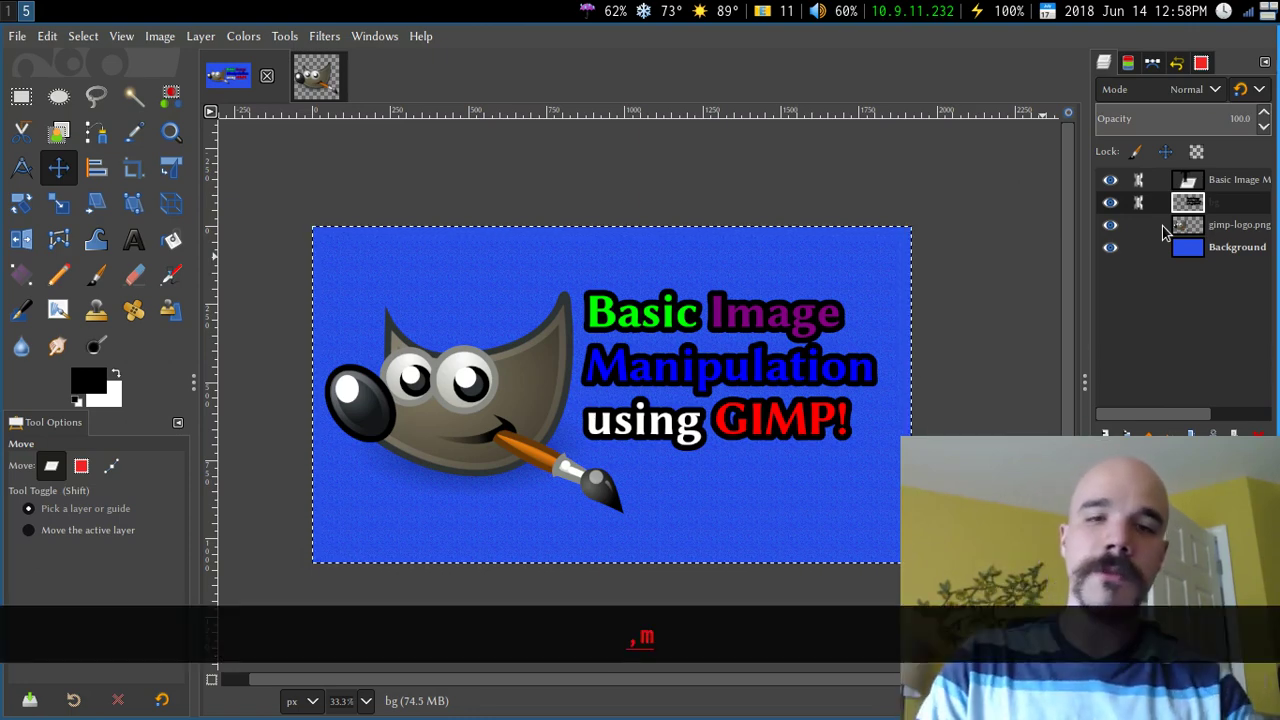
Move the linked title text and black outline together about 30 px right and 33 px down.
key("Escape")
key("m")
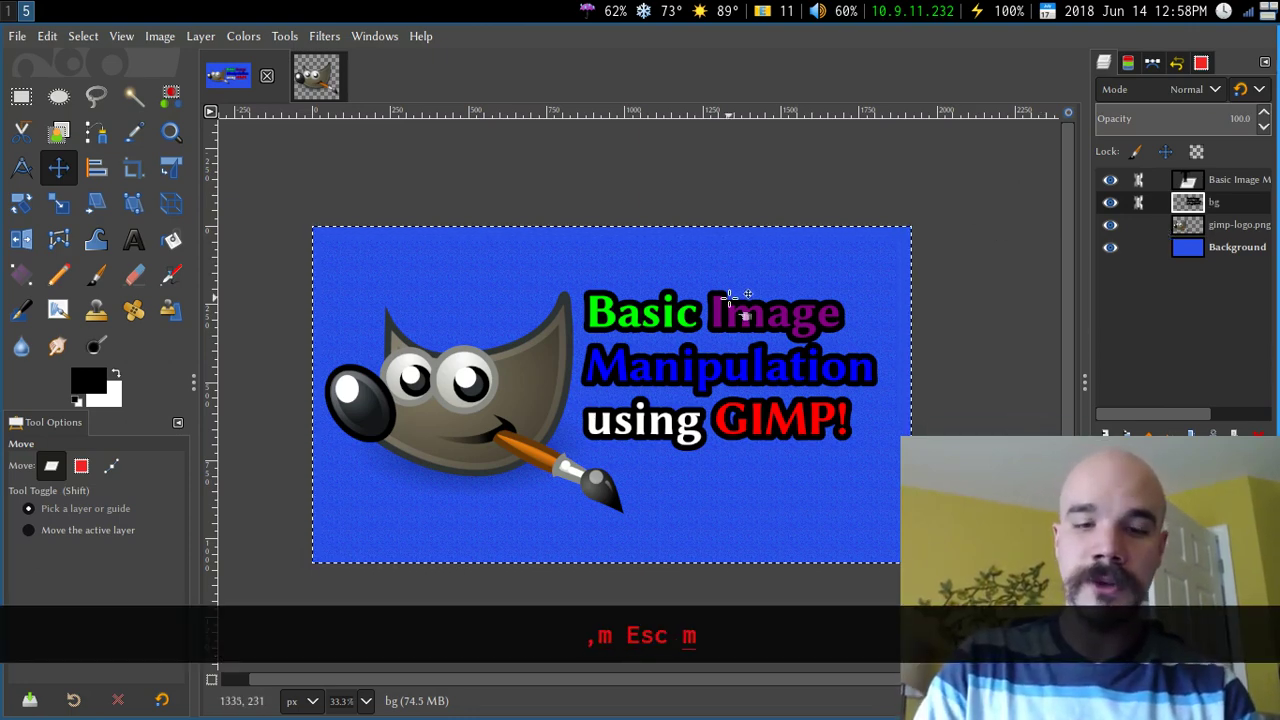
mouse_move(746, 311)
left_mouse_down()
mouse_move(767, 327)
mouse_move(732, 356)
mouse_move(760, 322)
left_mouse_up()
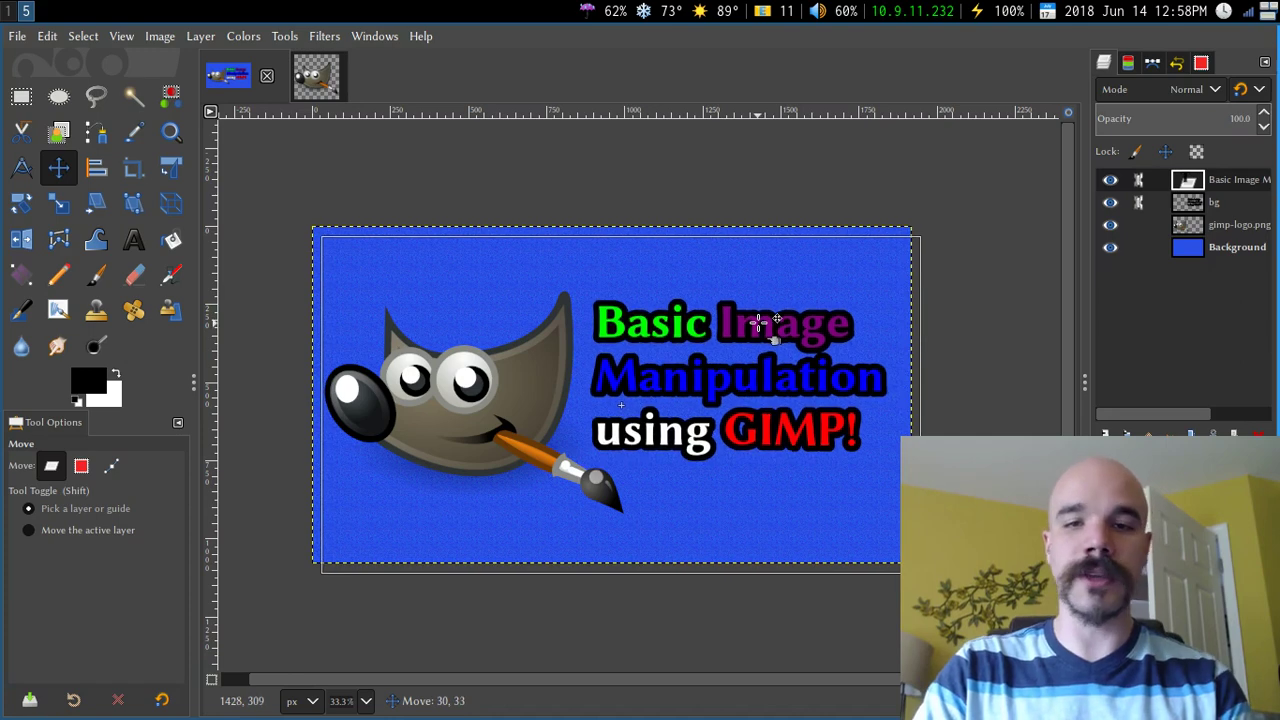
left_click(760, 322)
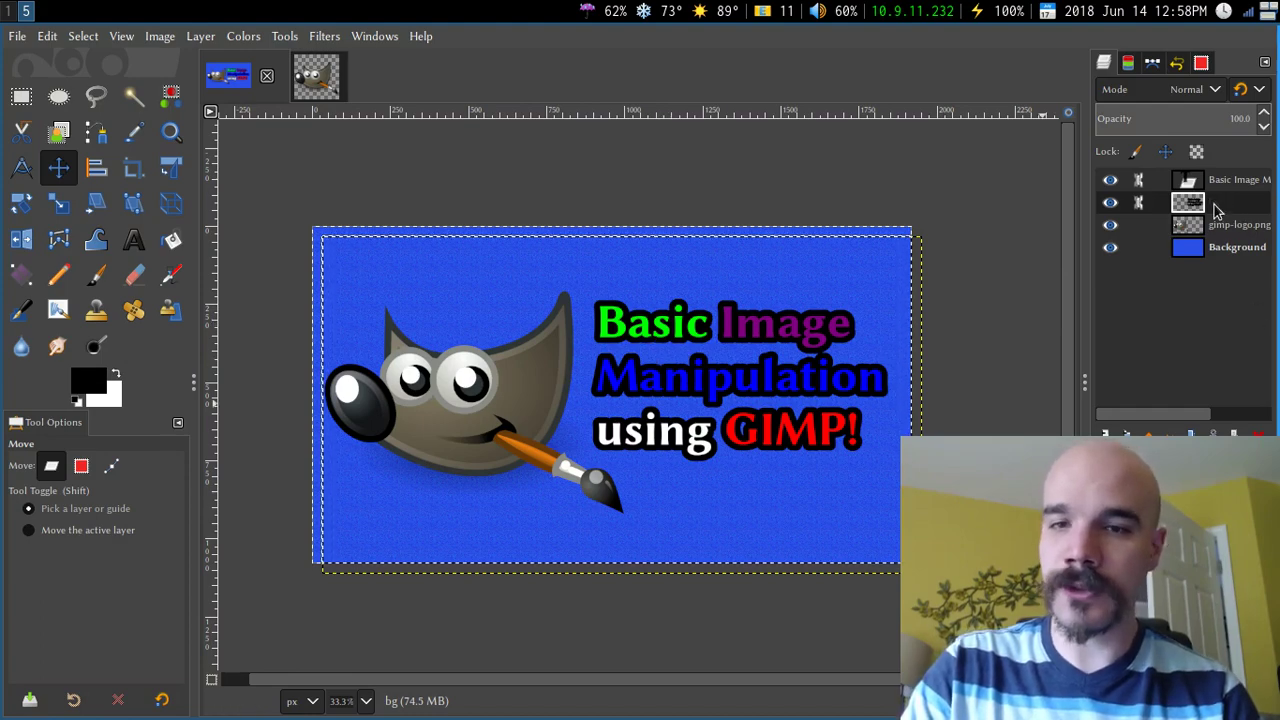
Create a selection from the bg layer's alpha channel, and replace it with a selection of the whole canvas.
key("z")
left_click(767, 416)
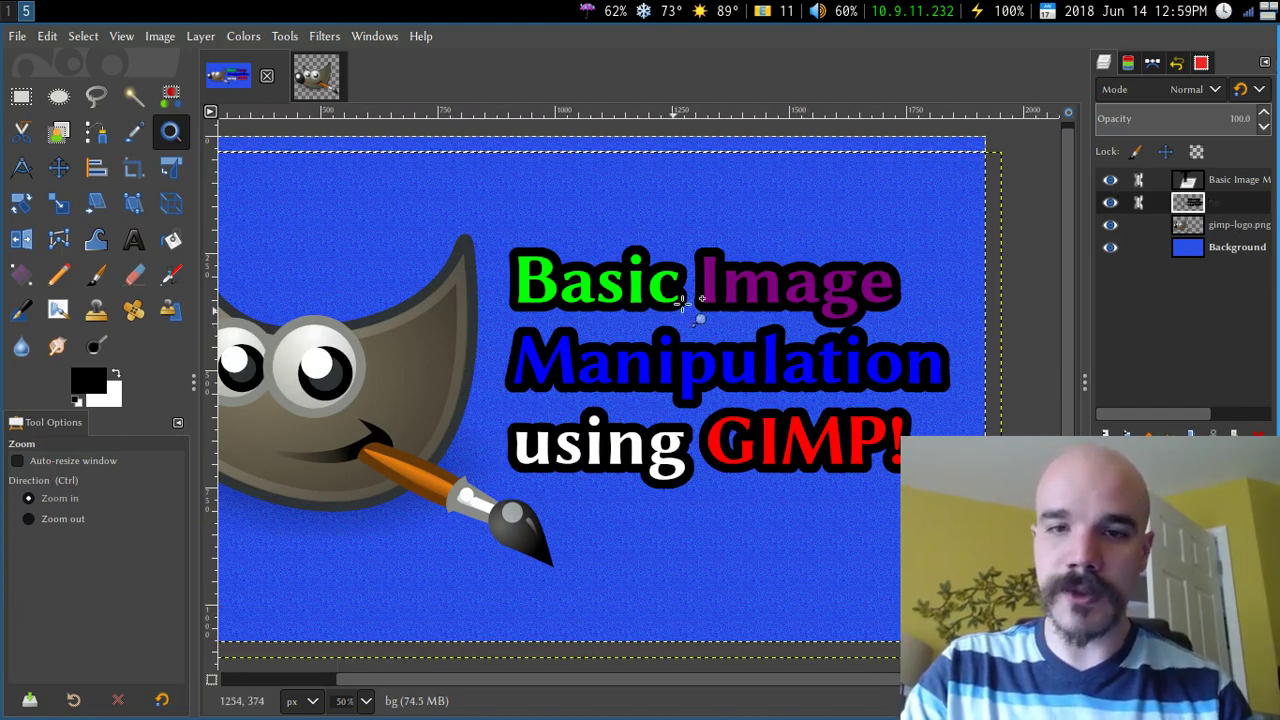
right_click(1183, 234)
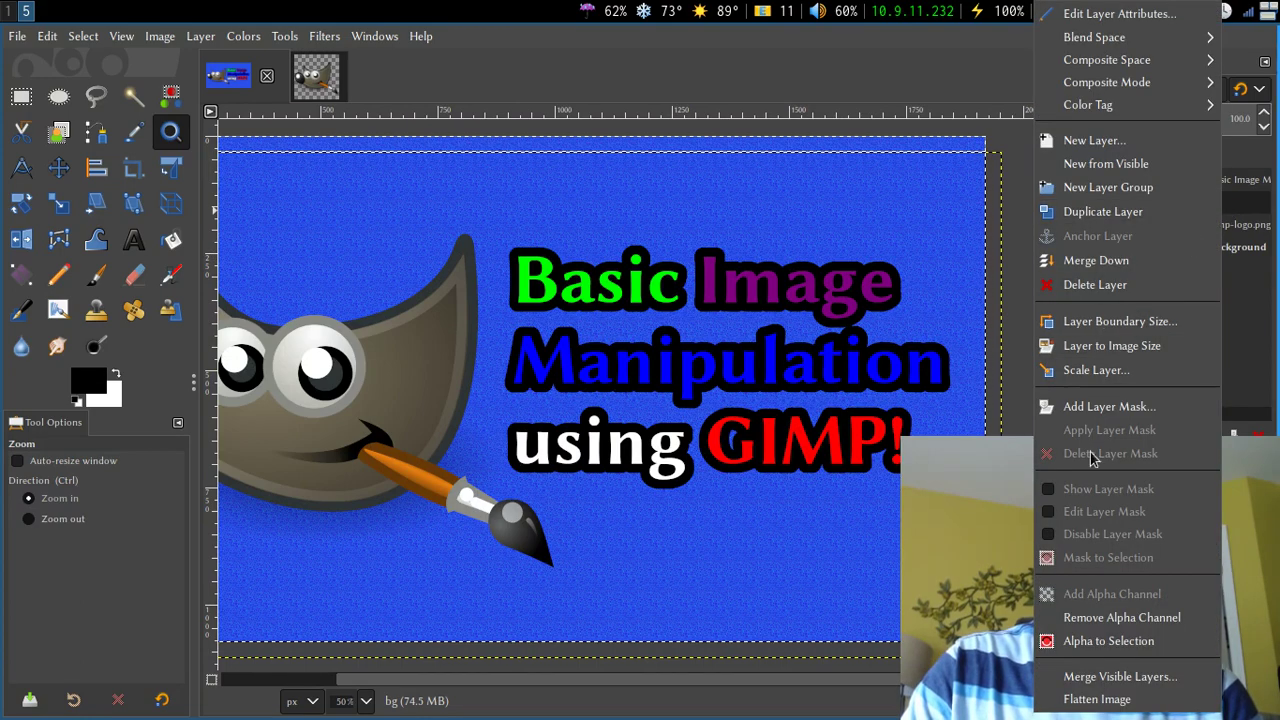
left_click(1076, 641)
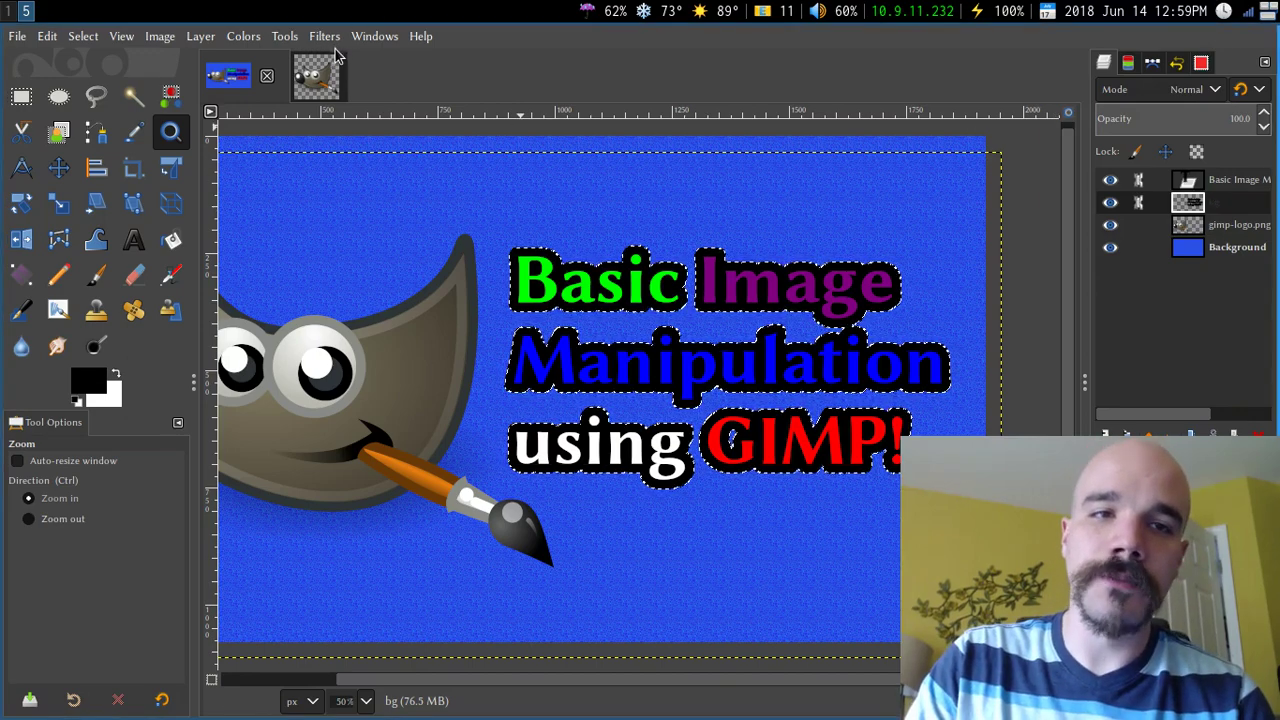
key("ctrl+a")
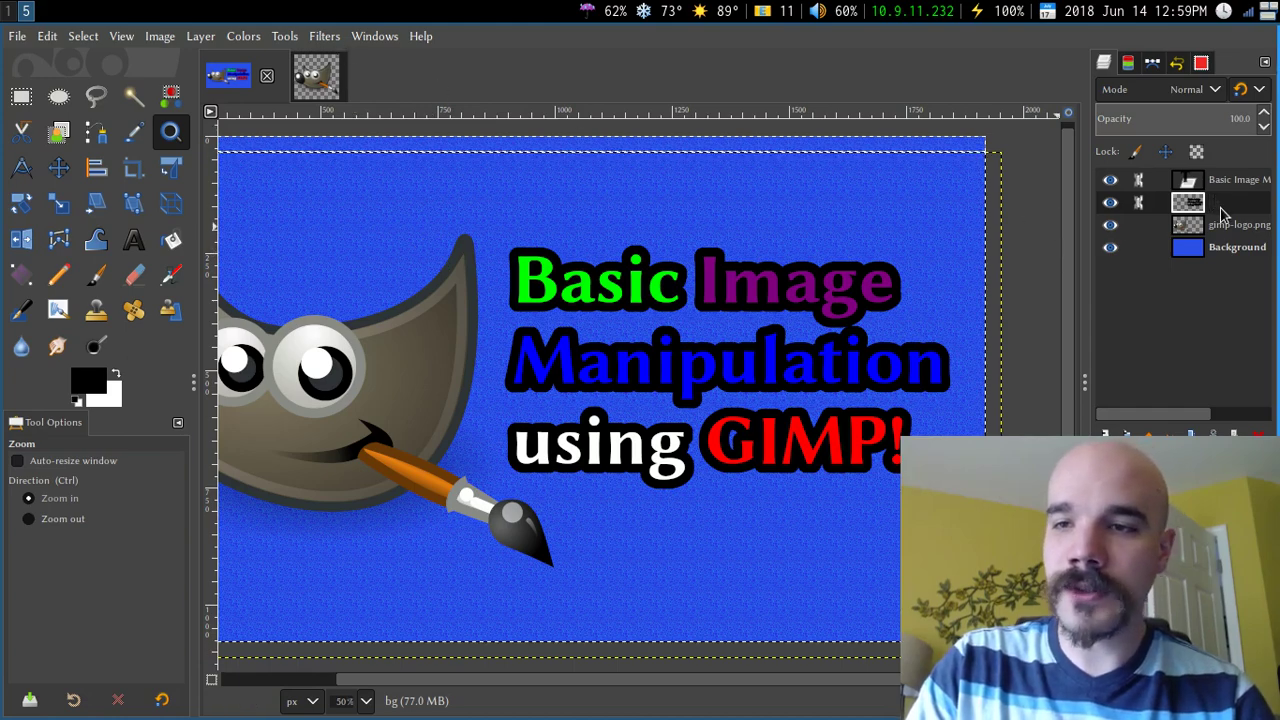
left_click(324, 36)
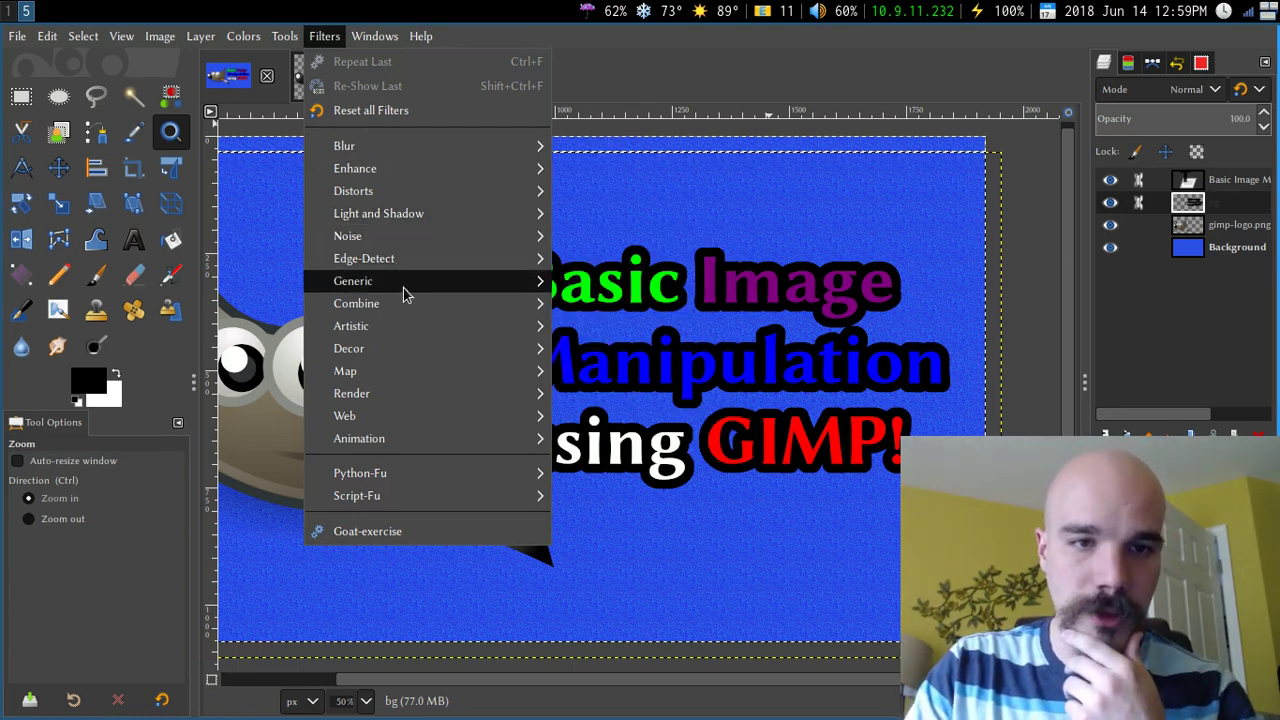
mouse_move(420, 336)
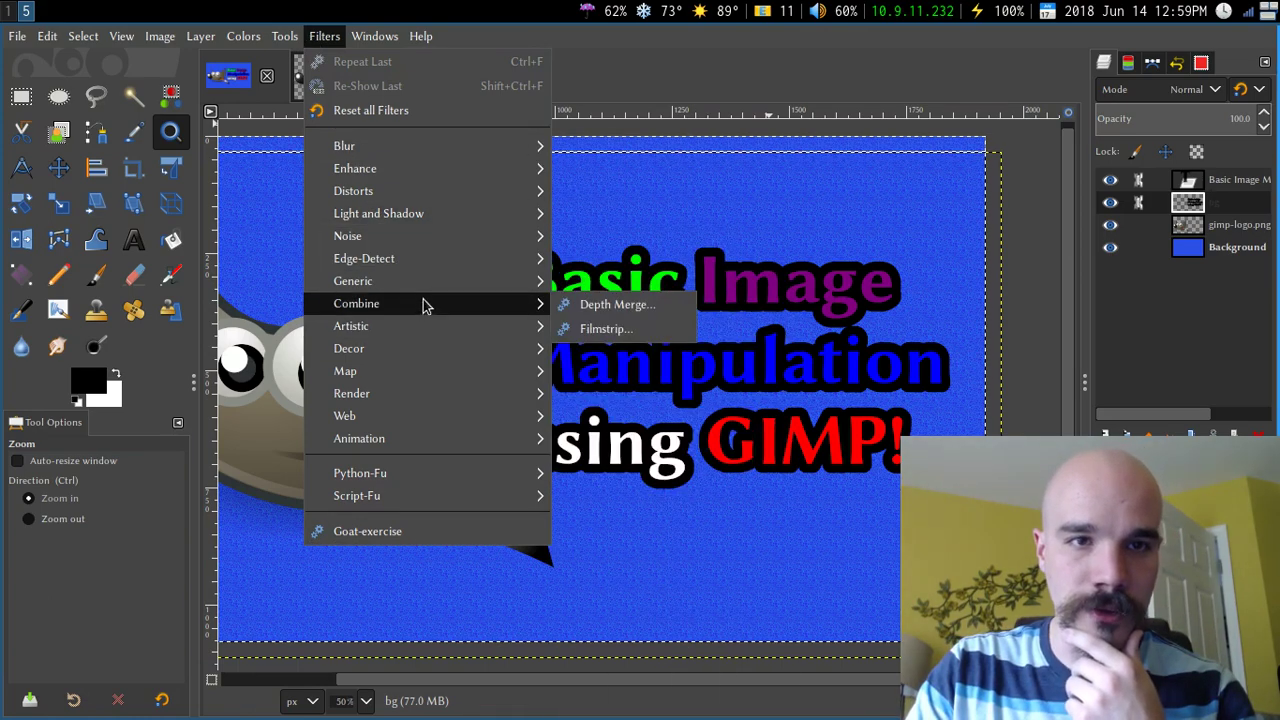
mouse_move(425, 284)
mouse_move(430, 217)
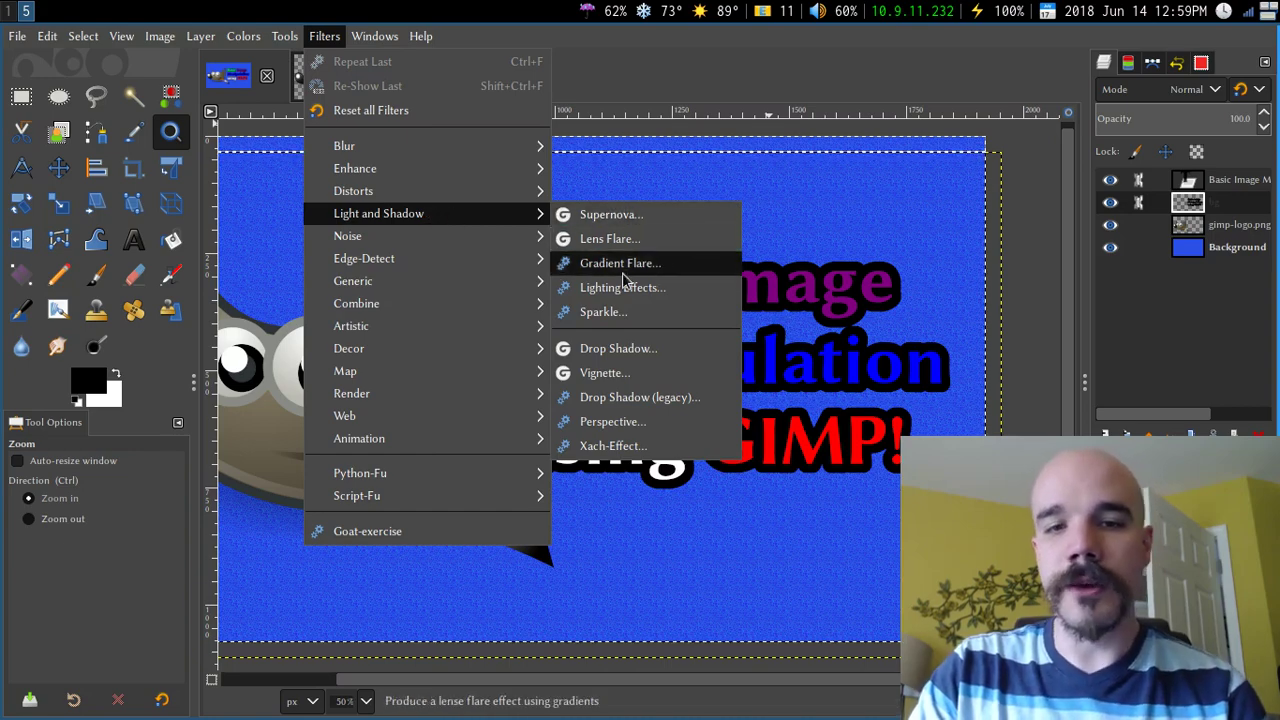
left_click(613, 348)
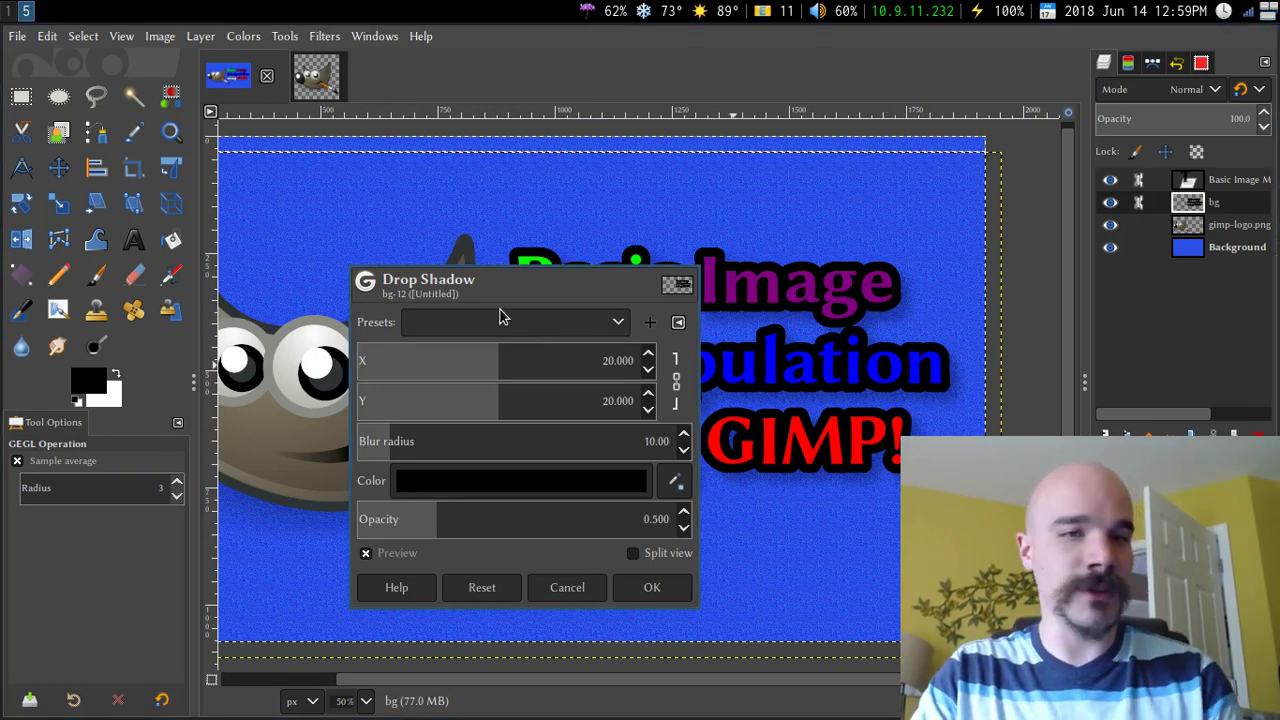
key("Escape")
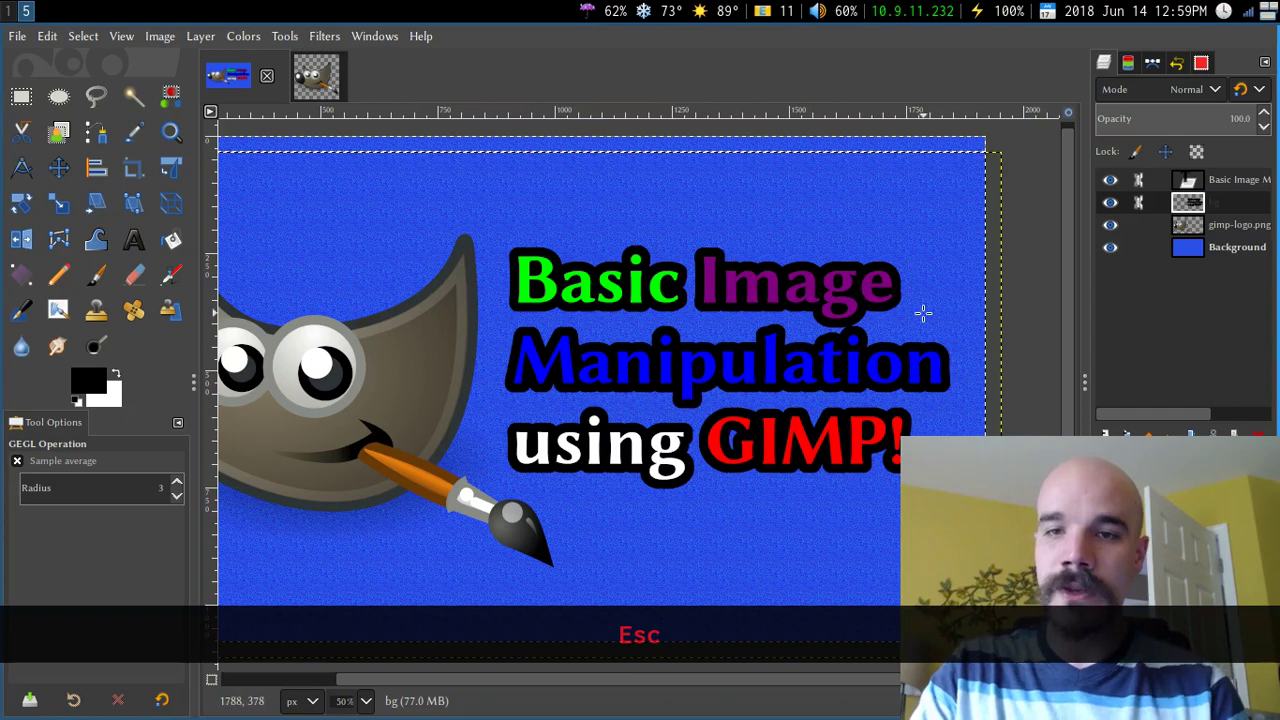
Apply a black Drop Shadow to the bg outline layer with X and Y offsets of 20, blur radius 10 and opacity 0.823.
left_click(322, 37)
mouse_move(255, 40)
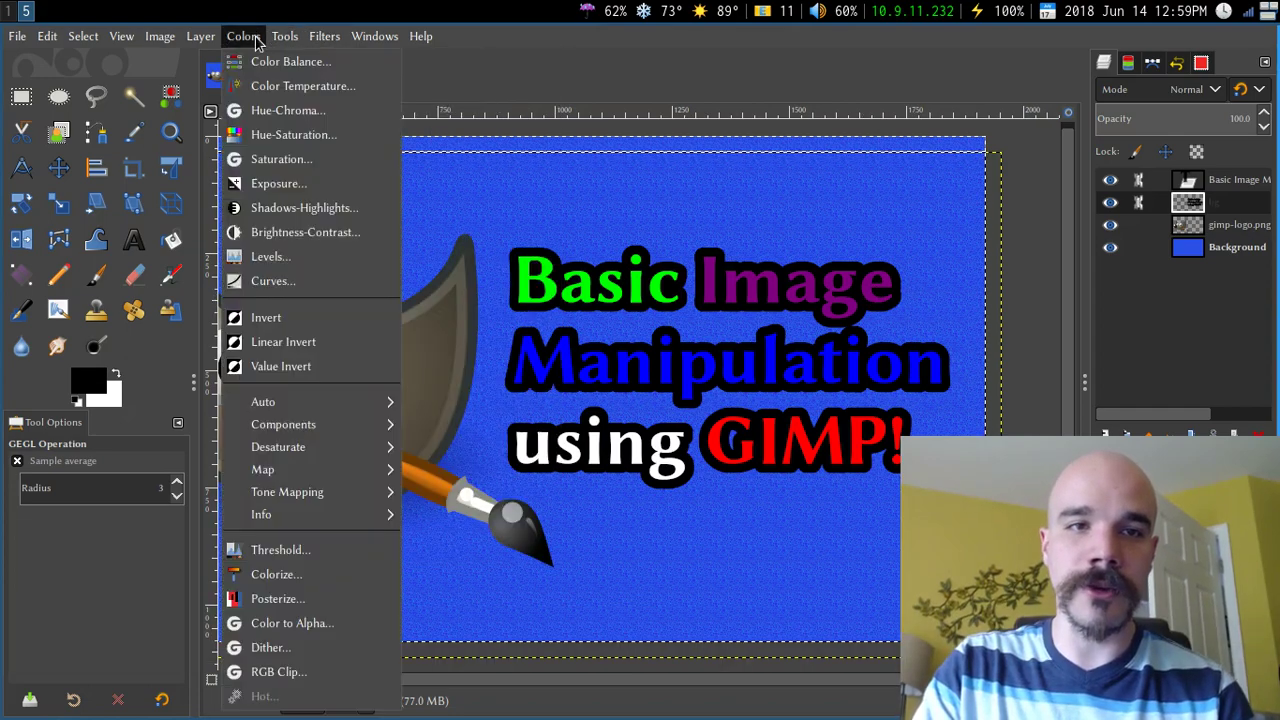
mouse_move(324, 38)
mouse_move(540, 236)
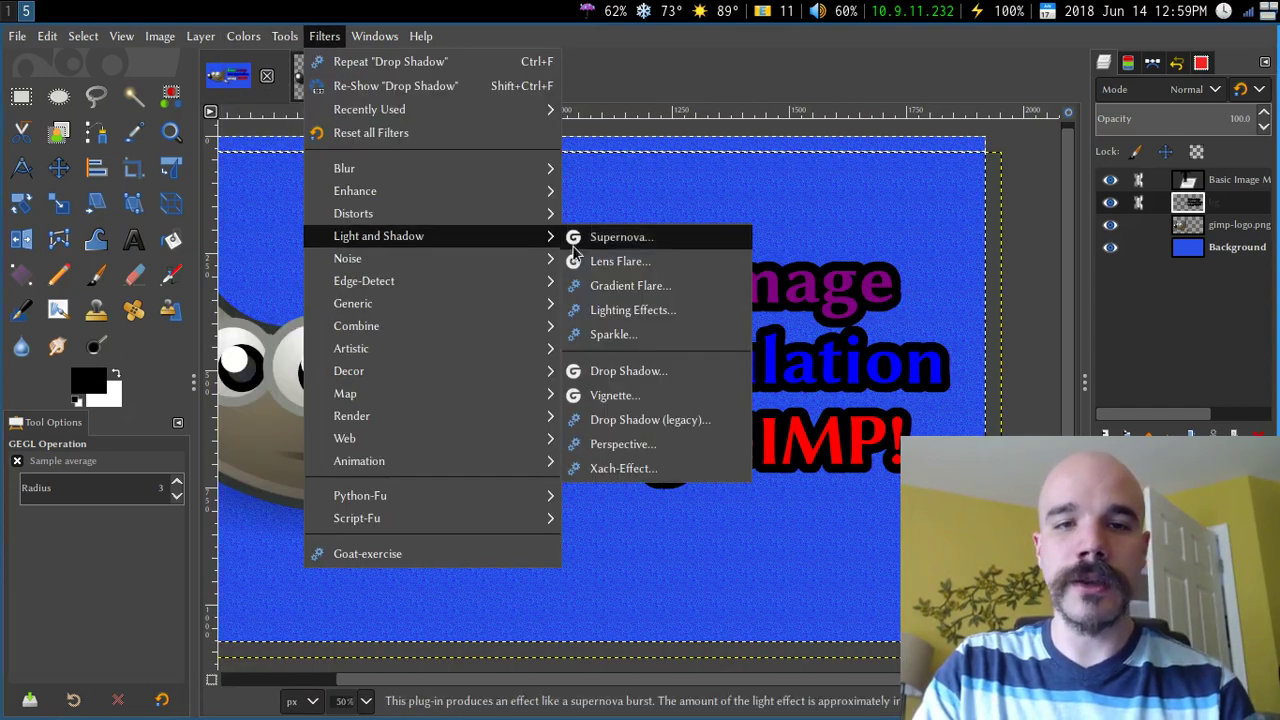
left_click(720, 368)
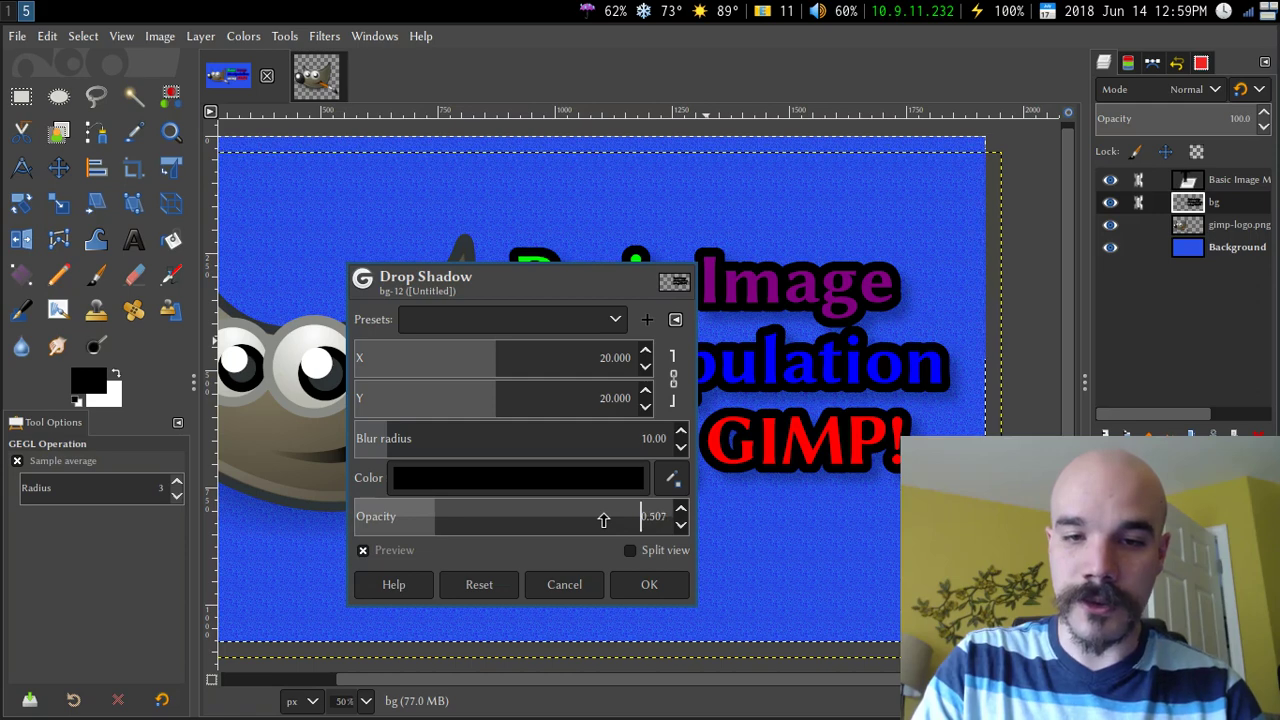
scroll(603, 520, "up", 18)
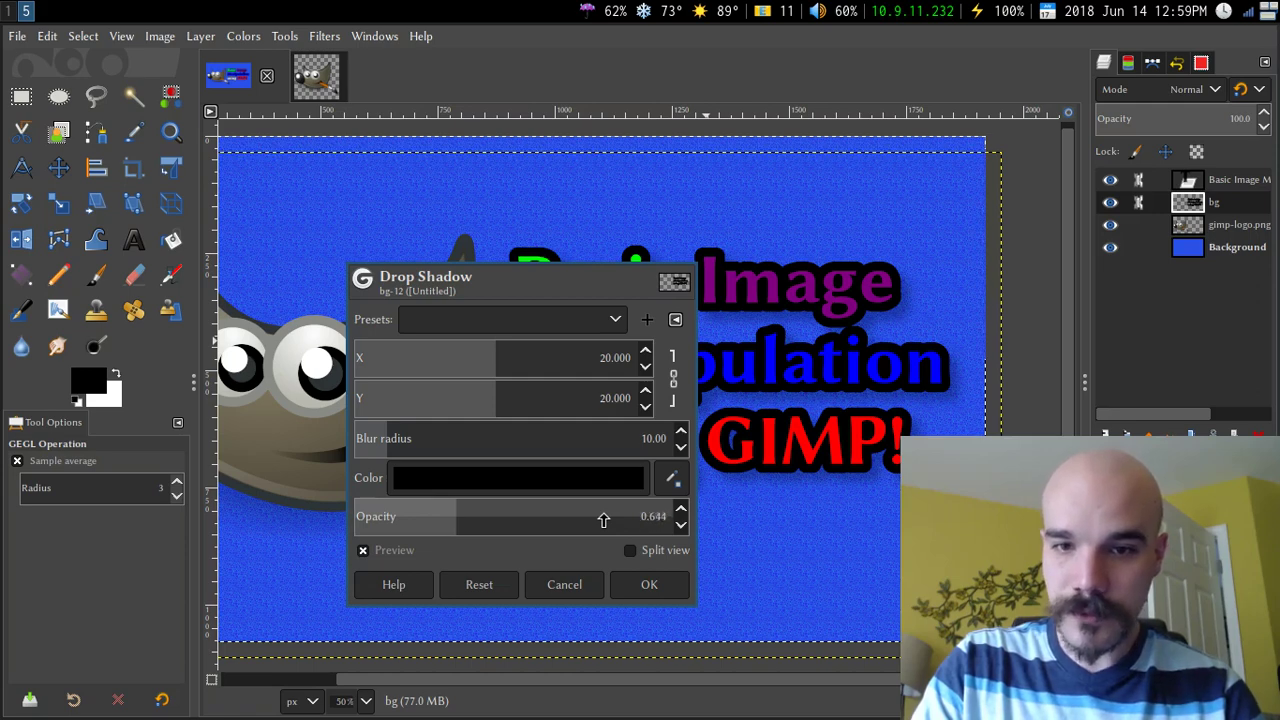
scroll(603, 520, "up", 1)
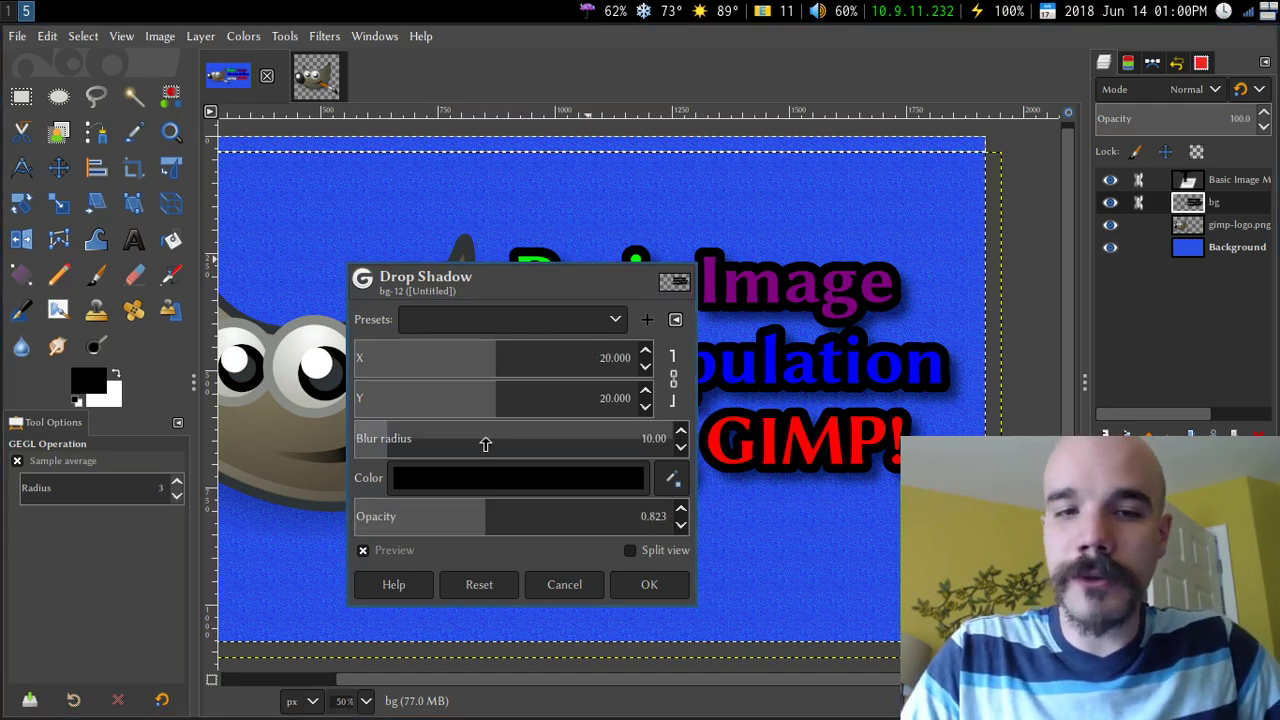
left_click(649, 584)
key("z")
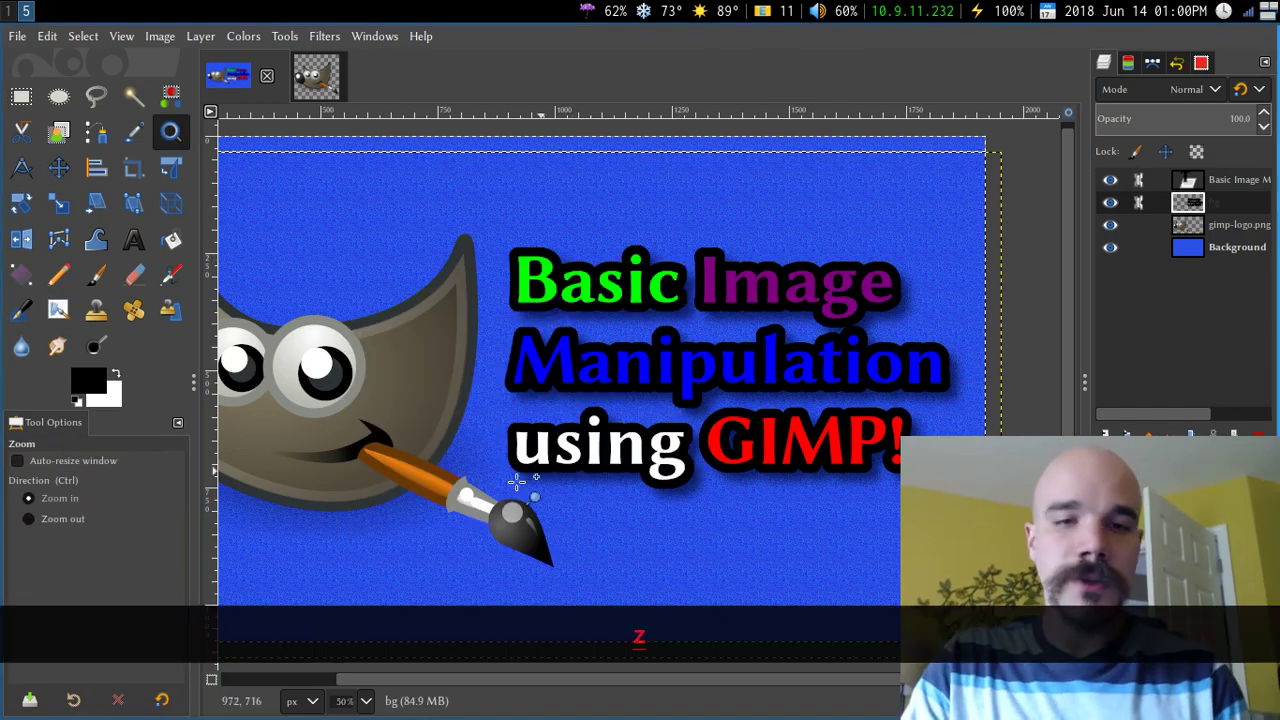
left_click(512, 490, "ctrl")
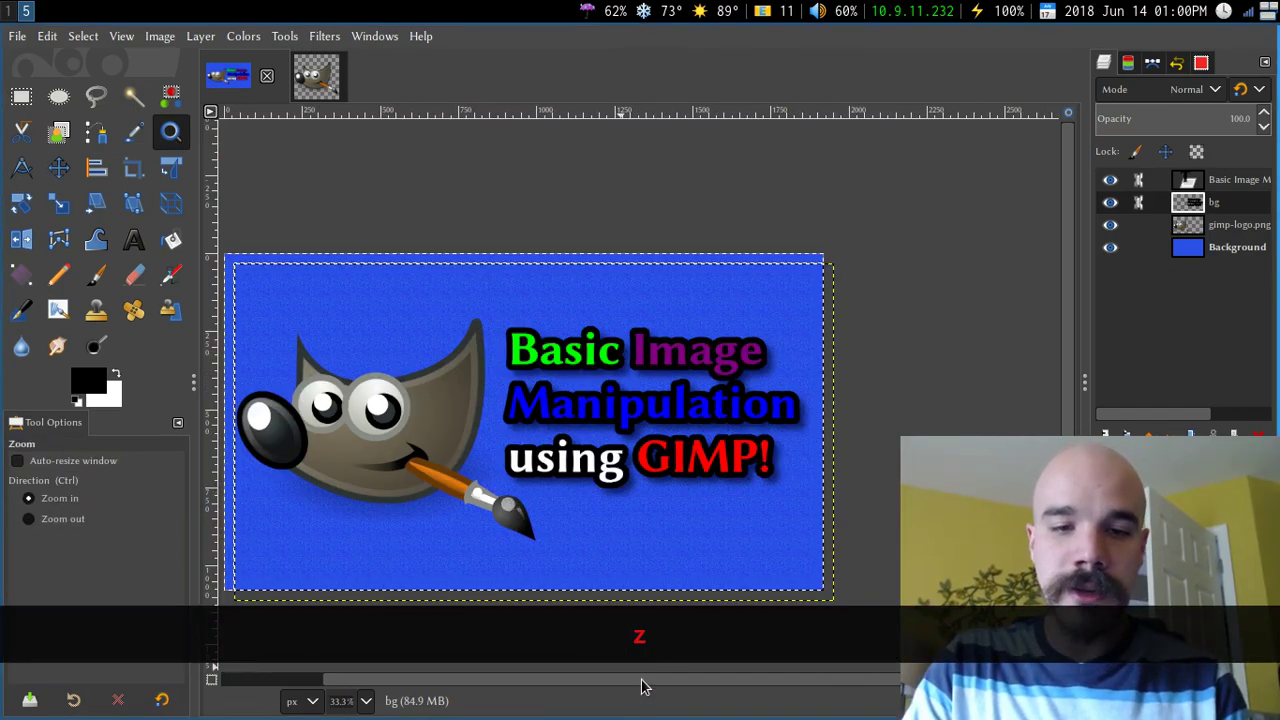
left_click_drag(643, 680, 606, 680)
scroll(646, 492, "down", 1)
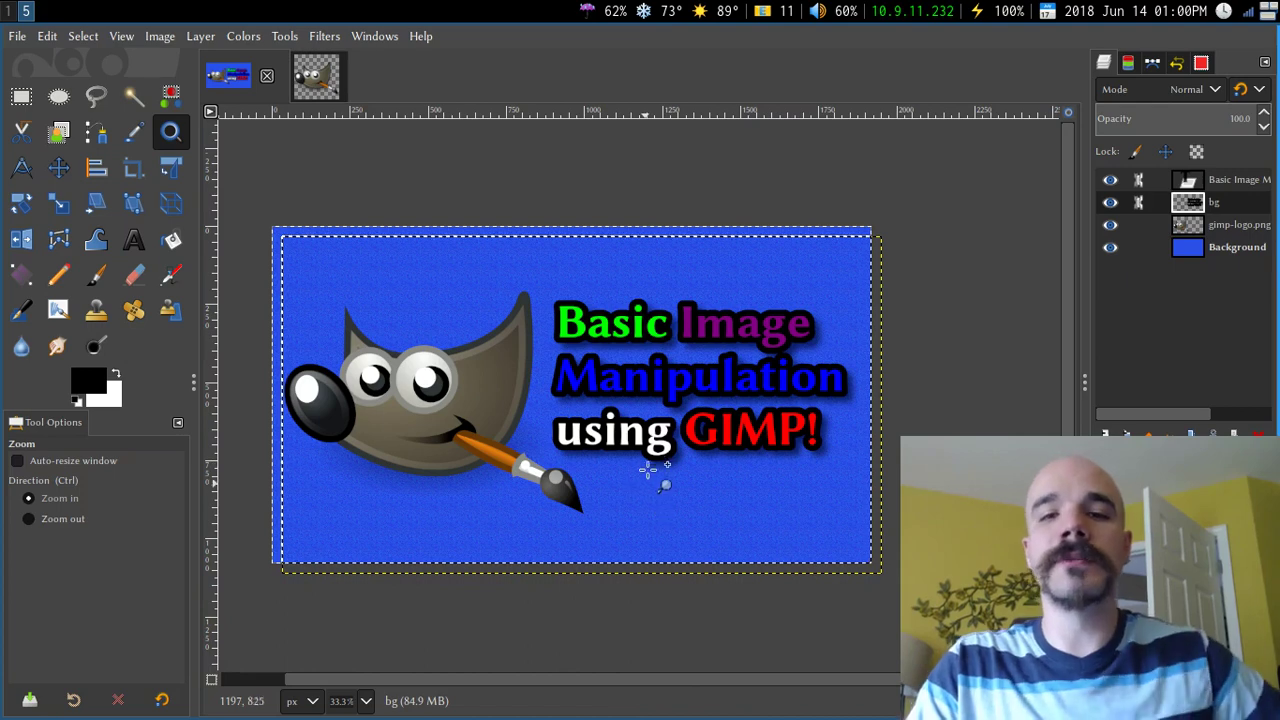